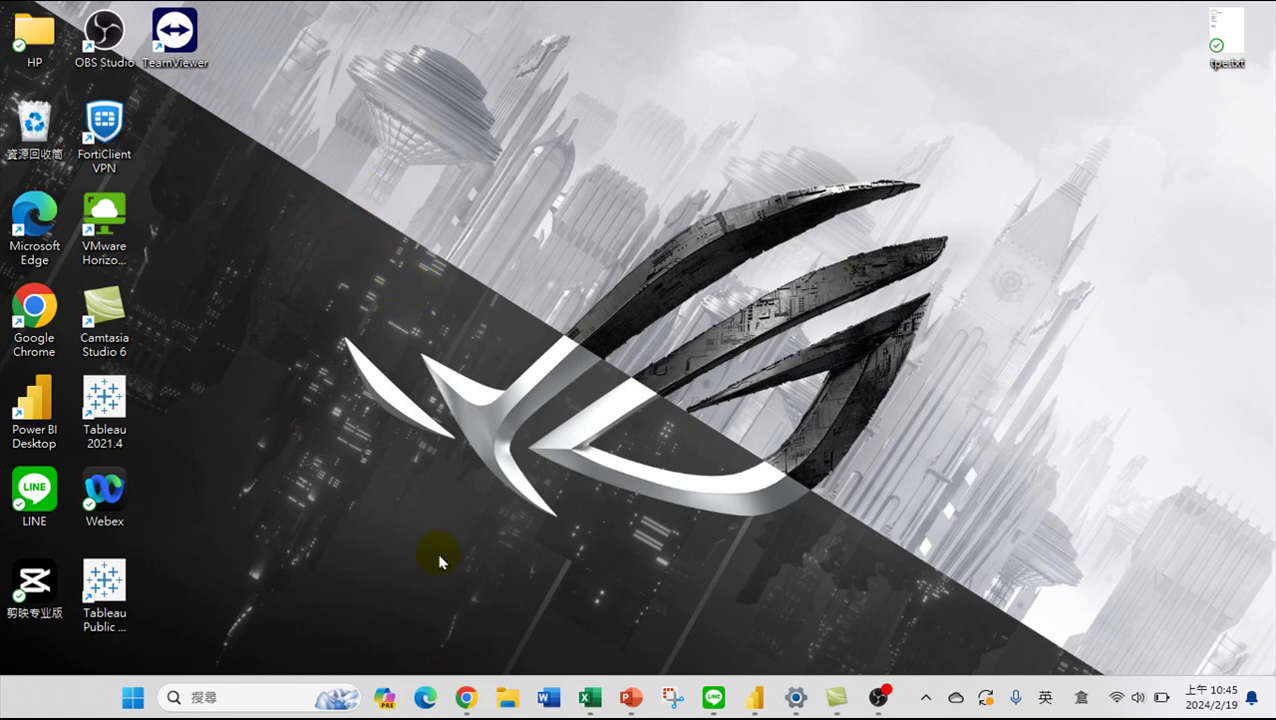
# Switch to Chrome and search the web for 公開資訊觀測站 in a new tab
pyautogui.click(466, 698)
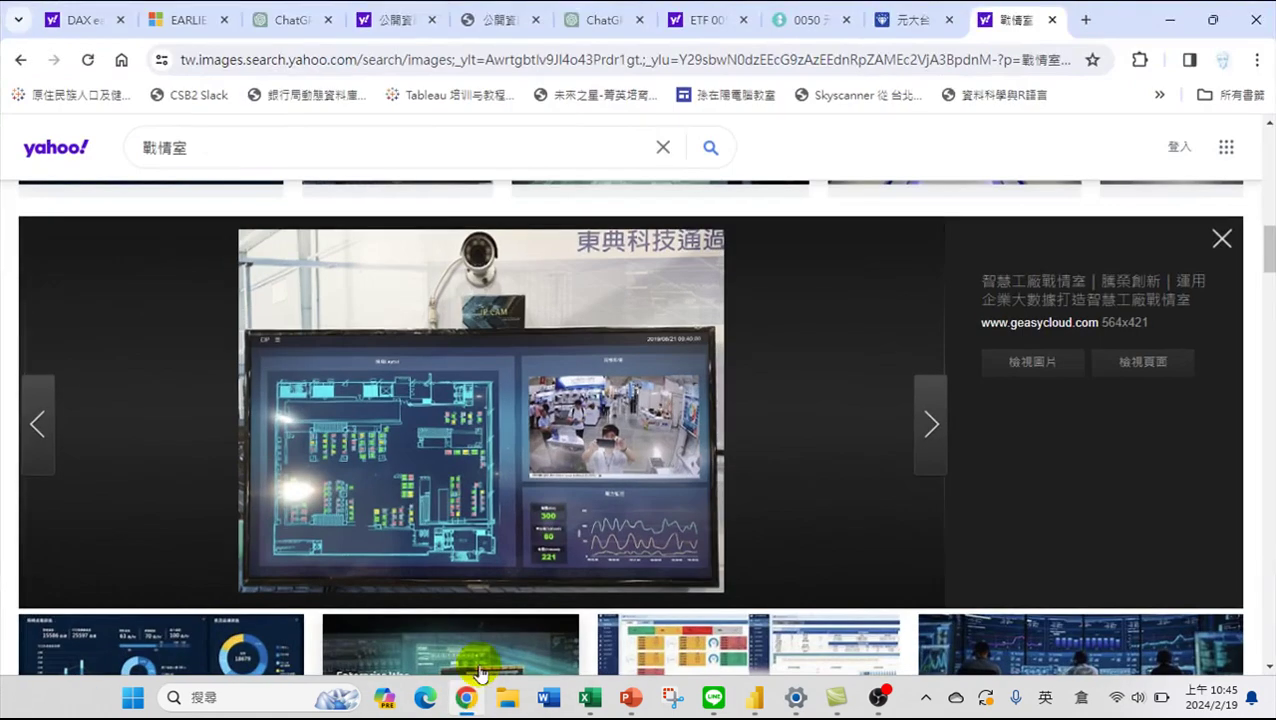
pyautogui.click(1085, 20)
pyautogui.click(849, 60)
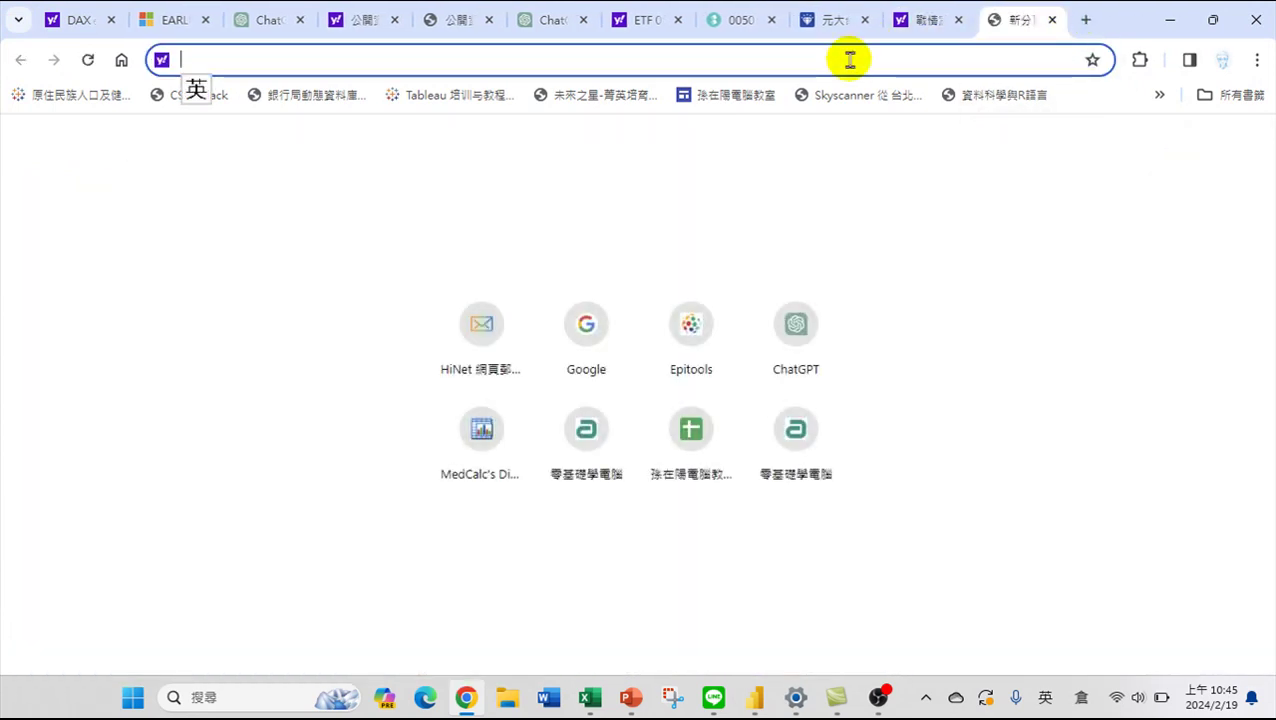
pyautogui.write('ci')
pyautogui.press('BackSpace')
pyautogui.press('BackSpace')
pyautogui.press('shift')
pyautogui.write('金戈')
pyautogui.press('space')
pyautogui.write('關一')
pyautogui.press('BackSpace')
pyautogui.write('戈人月山')
pyautogui.press('space')
pyautogui.write('卜口弓十')
pyautogui.press('space')
pyautogui.write('廿土竹月山')
pyautogui.press('space')
pyautogui.write('水月金弓')
pyautogui.press('space')
pyautogui.write('卜廿卜口')
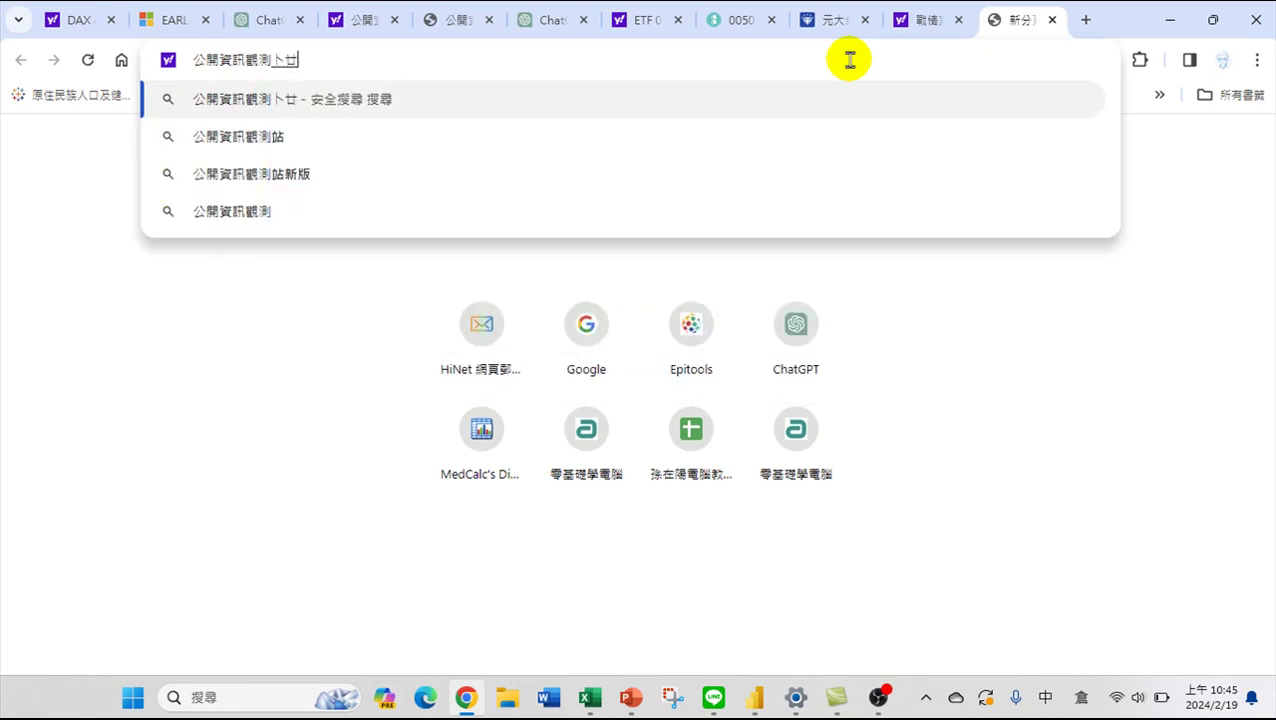
pyautogui.press('space')
pyautogui.press('Return')
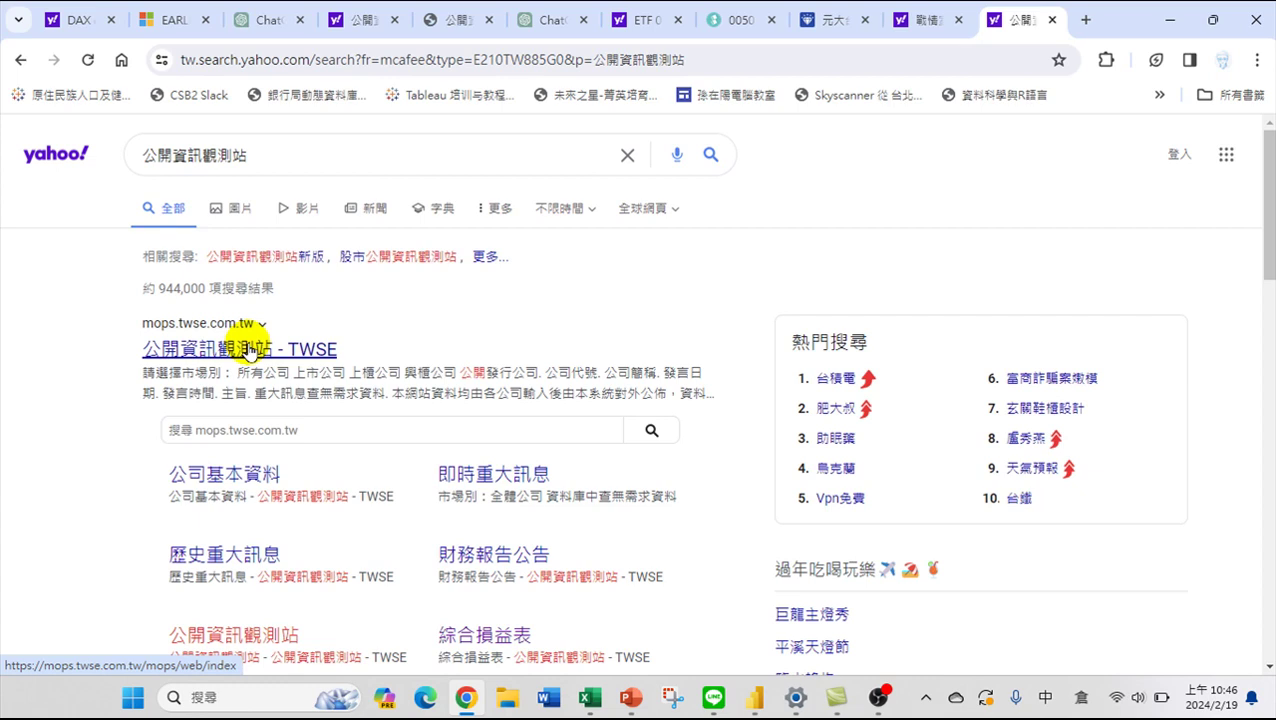
# Open the TWSE 公開資訊觀測站 site from the search results and go to its 財務比較e點通 section
pyautogui.click(248, 350)
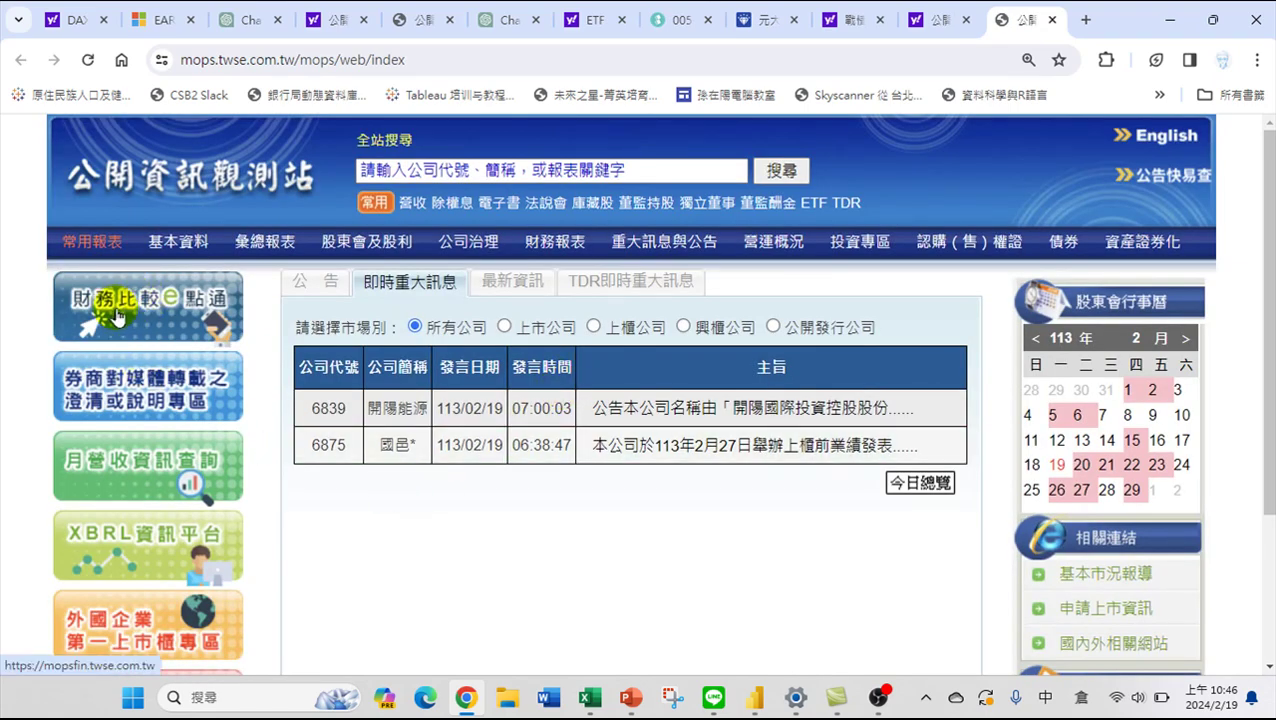
pyautogui.click(168, 316)
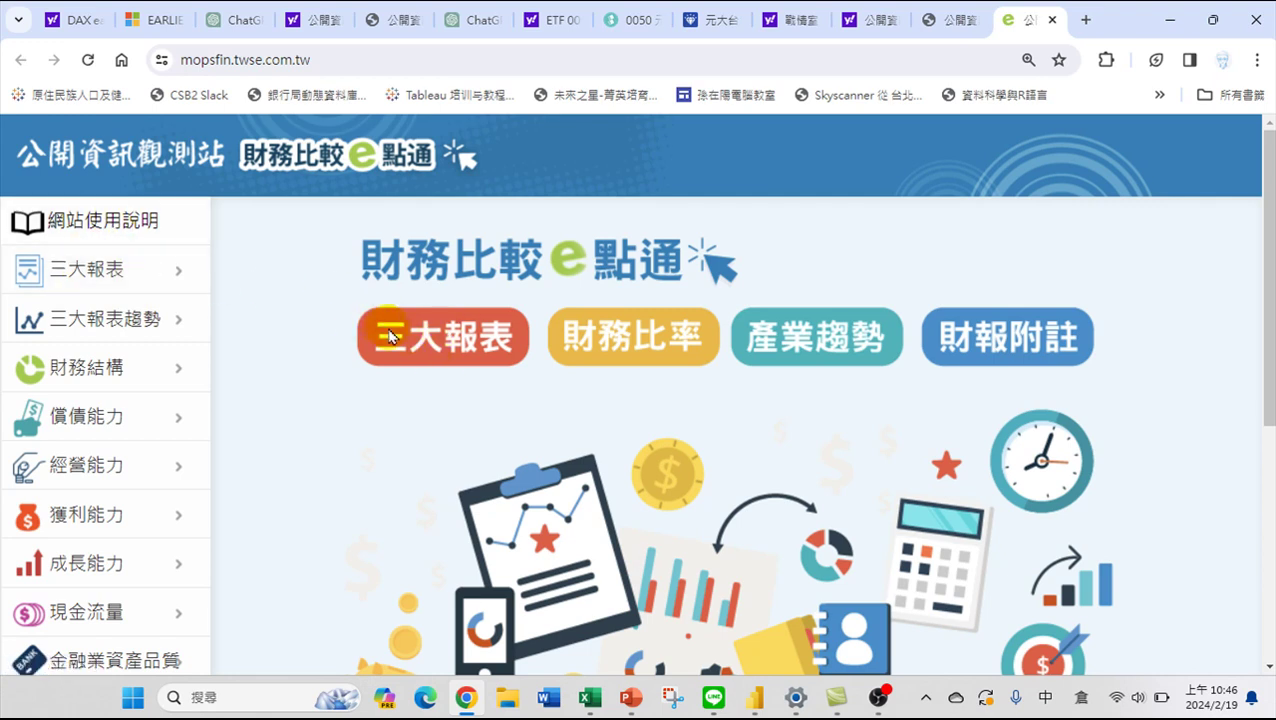
# Generate the 綜合損益表(累計) report under 三大報表 for the preset comparison companies
pyautogui.click(92, 277)
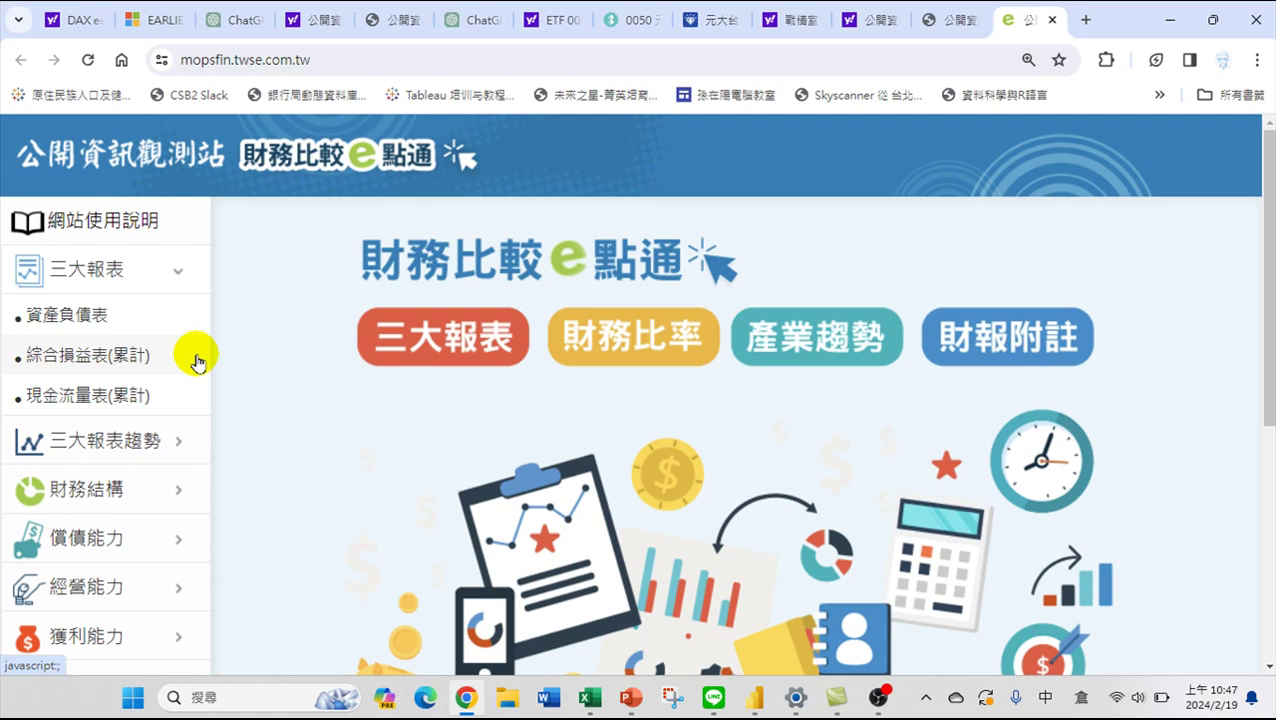
pyautogui.click(65, 364)
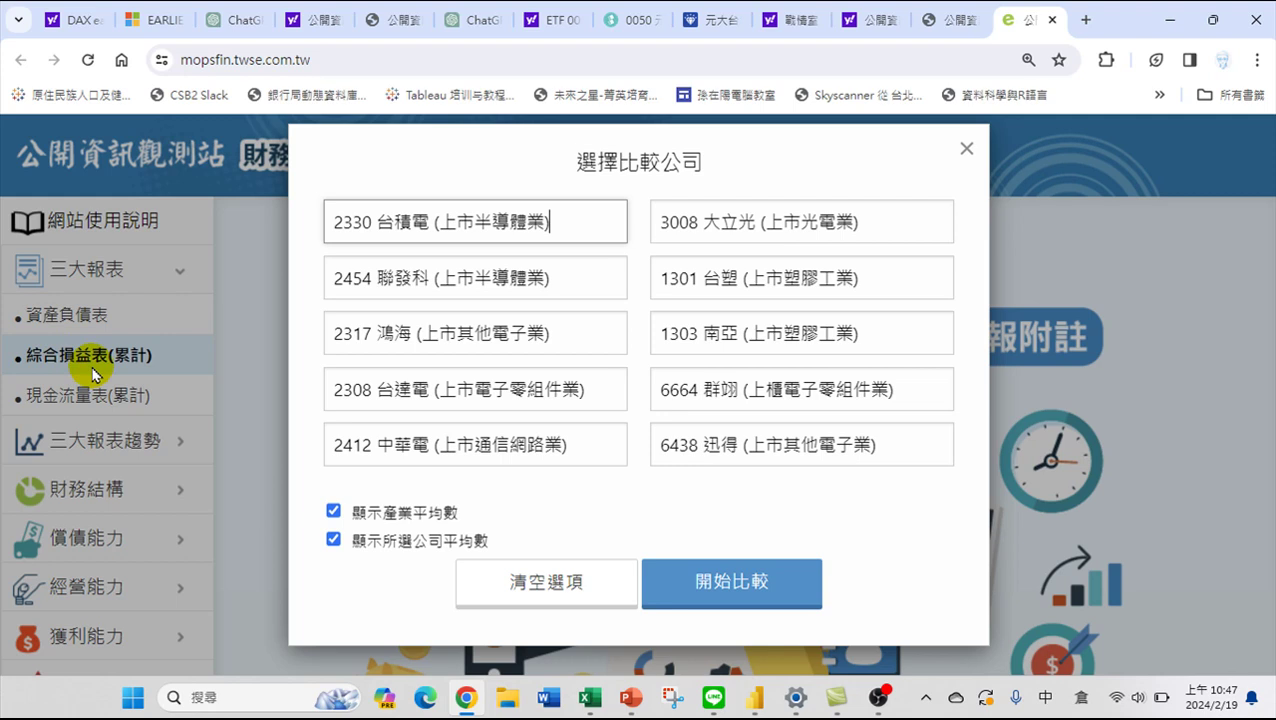
pyautogui.click(966, 148)
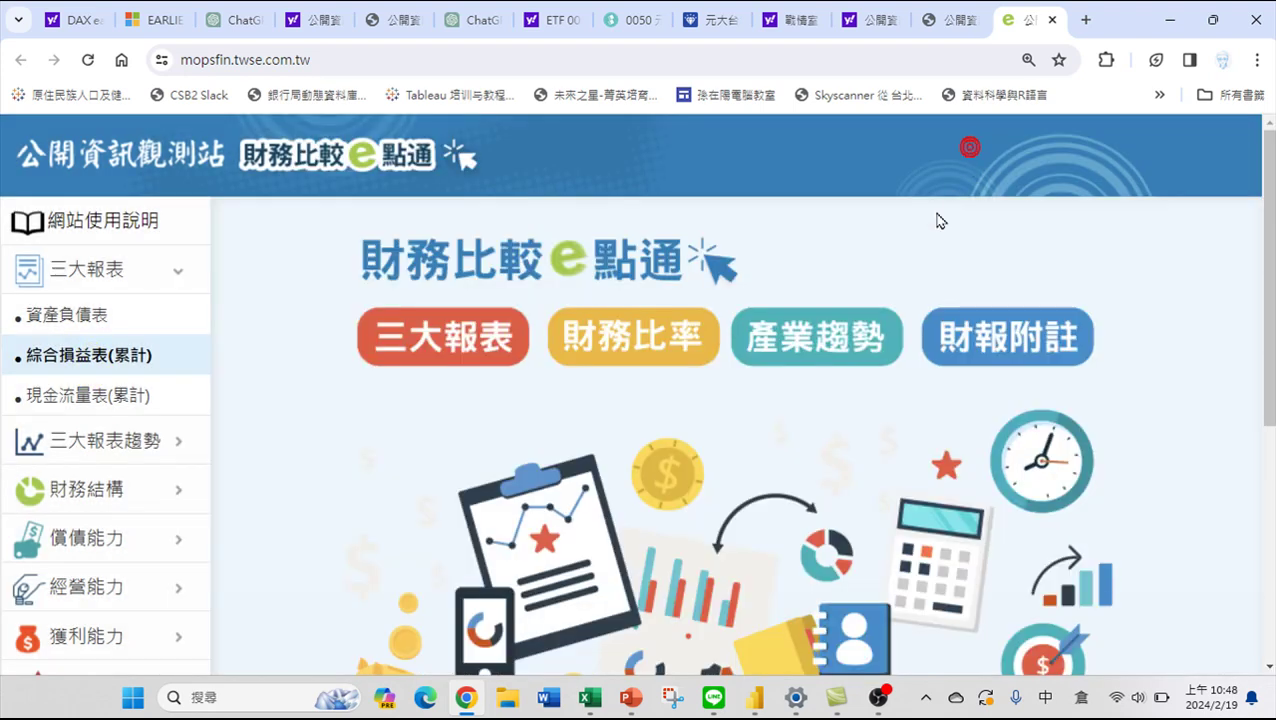
pyautogui.click(62, 362)
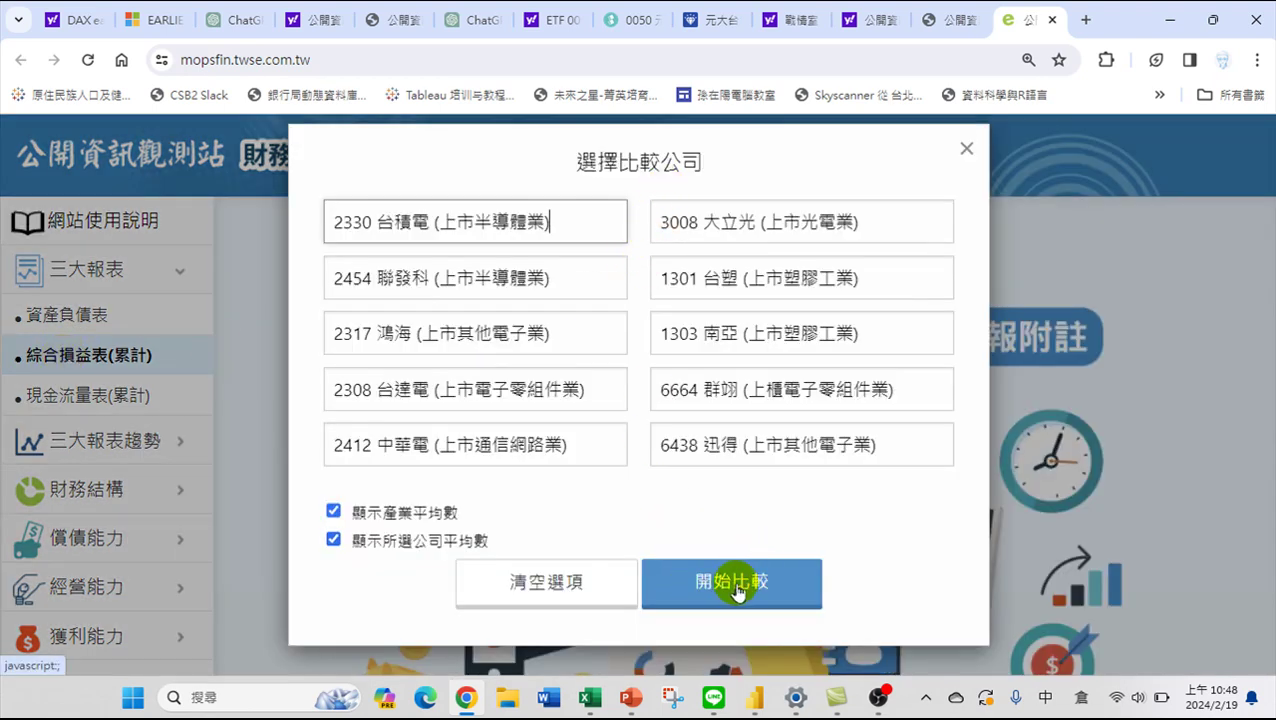
pyautogui.click(700, 588)
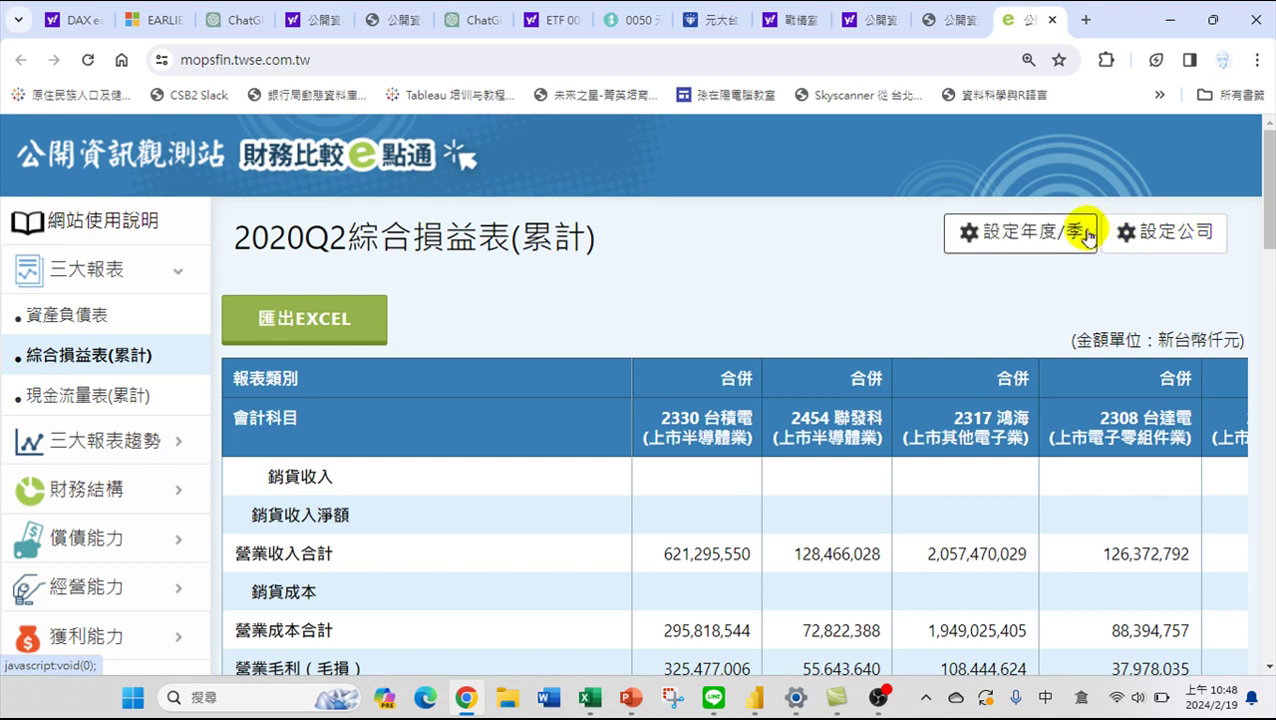
# Set the report period to 2013 第一季 and run the comparison
pyautogui.click(1000, 235)
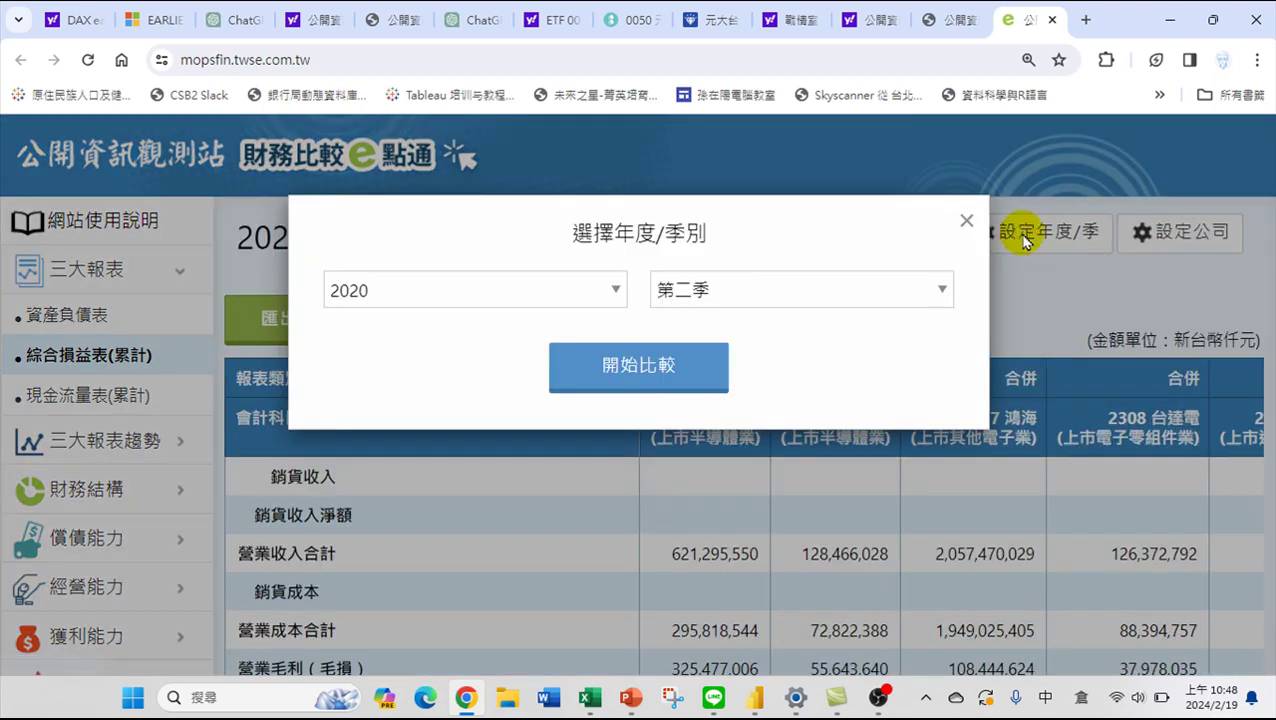
pyautogui.click(575, 293)
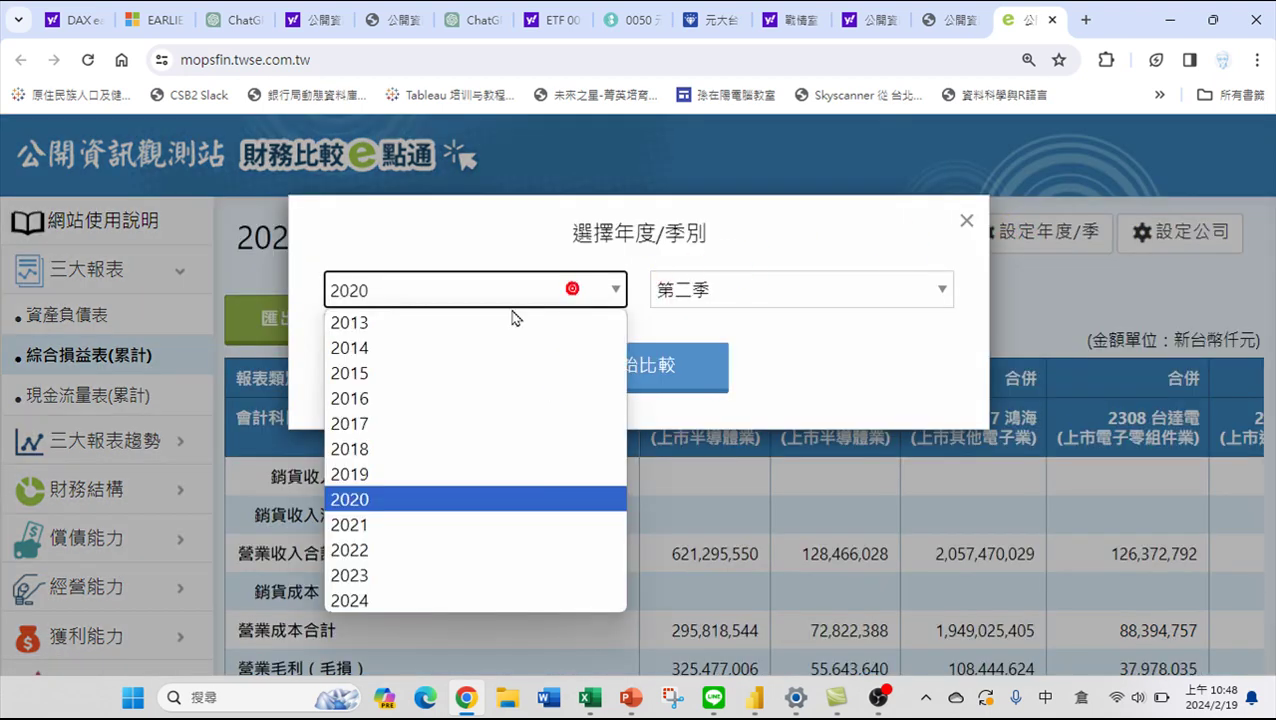
pyautogui.click(400, 334)
pyautogui.click(665, 300)
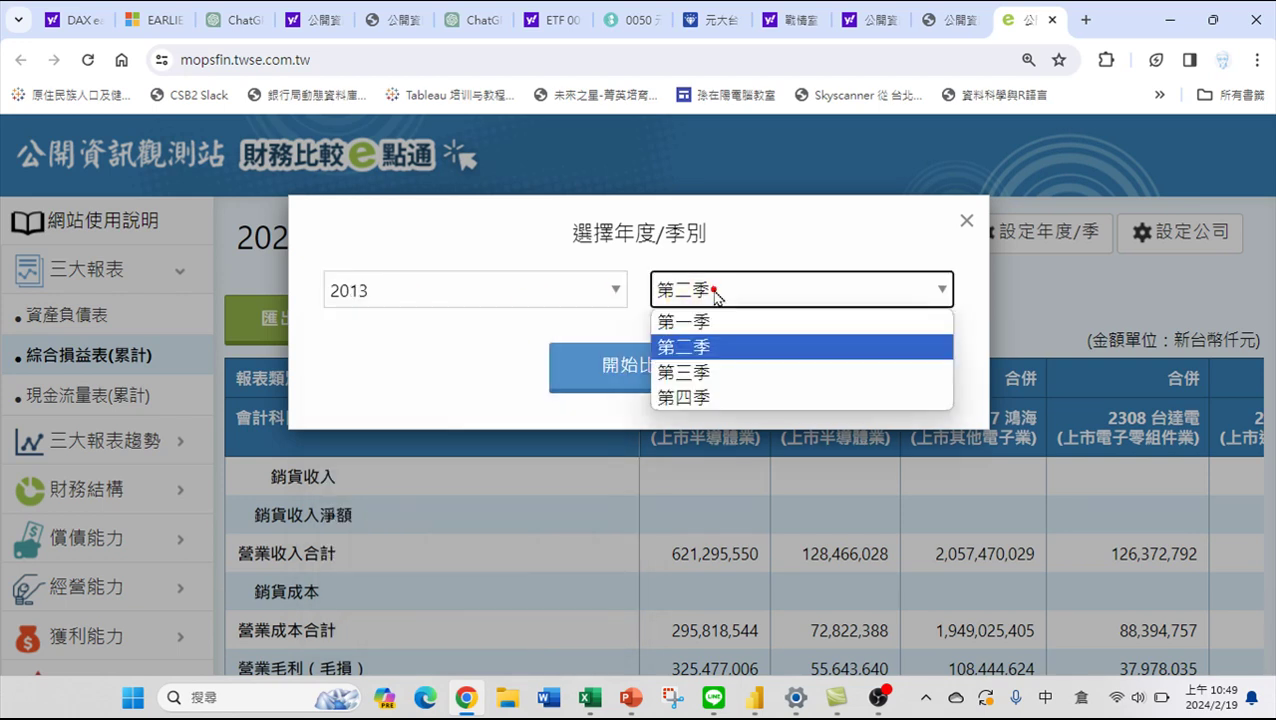
pyautogui.click(711, 322)
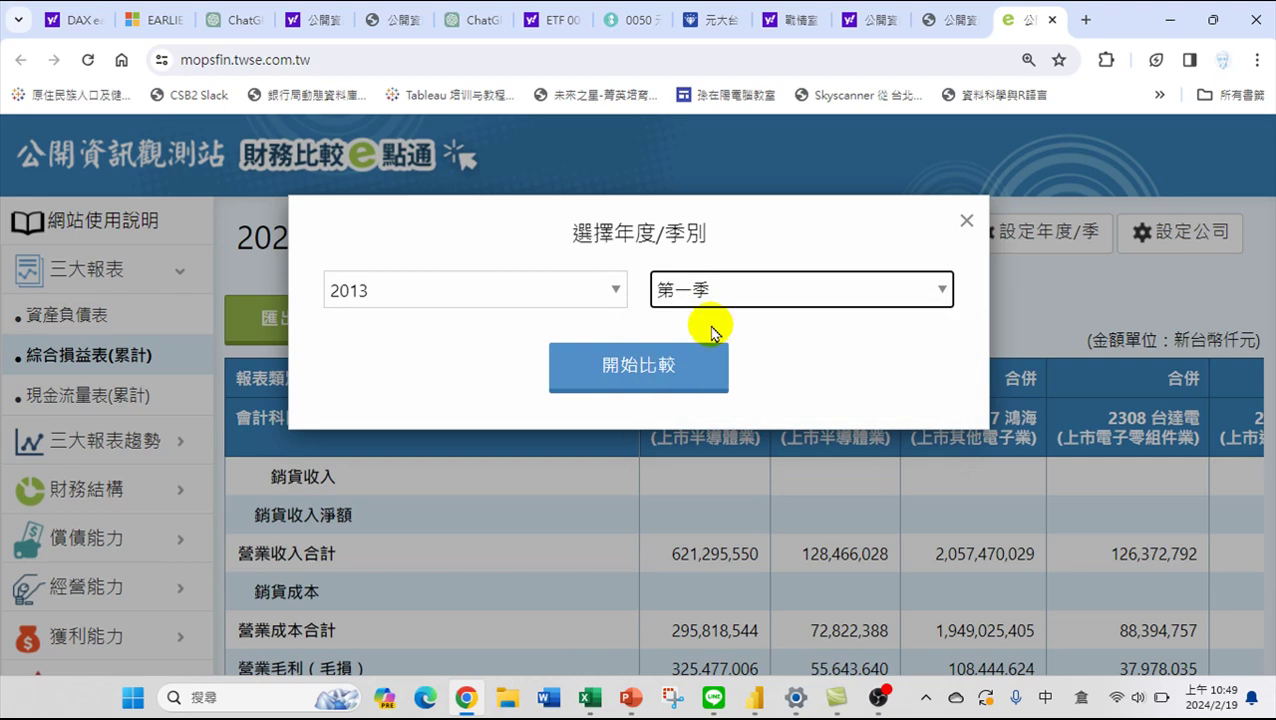
pyautogui.click(652, 370)
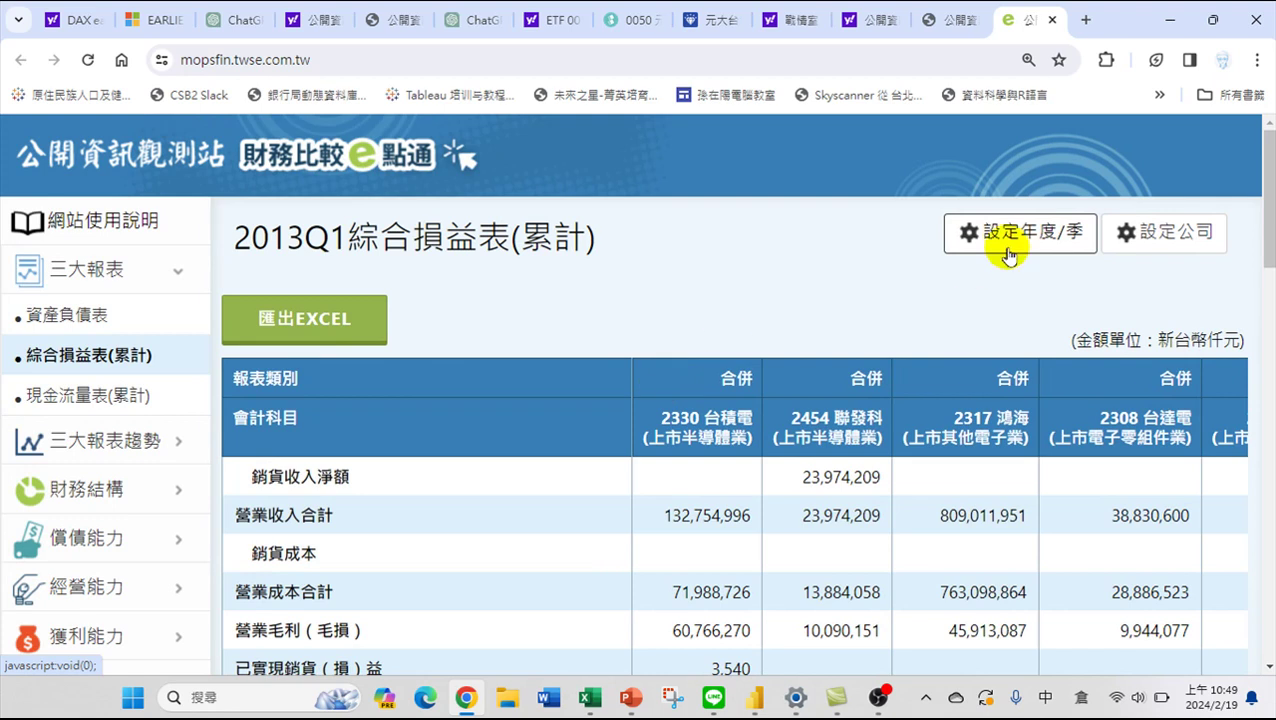
# Clear the last company in the comparison list and re-enter it as 6438 迅得
pyautogui.click(1171, 238)
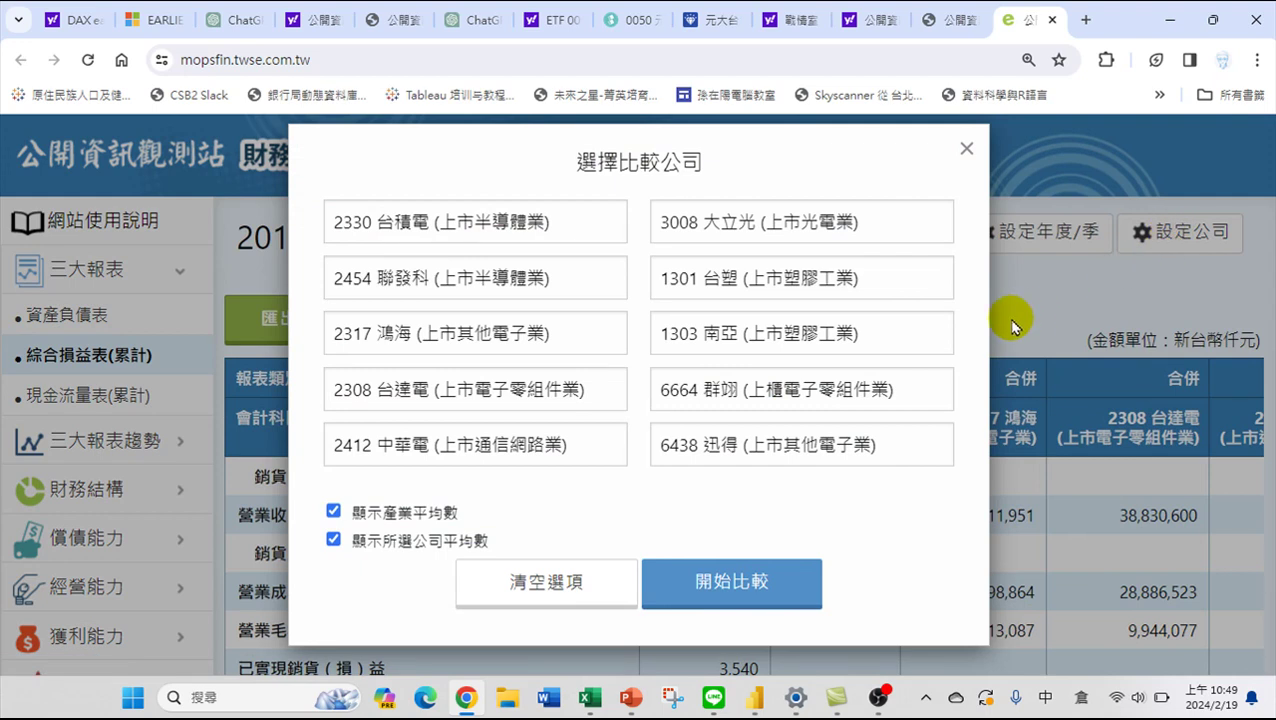
pyautogui.click(915, 442)
pyautogui.moveTo(917, 442); pyautogui.dragTo(655, 442)
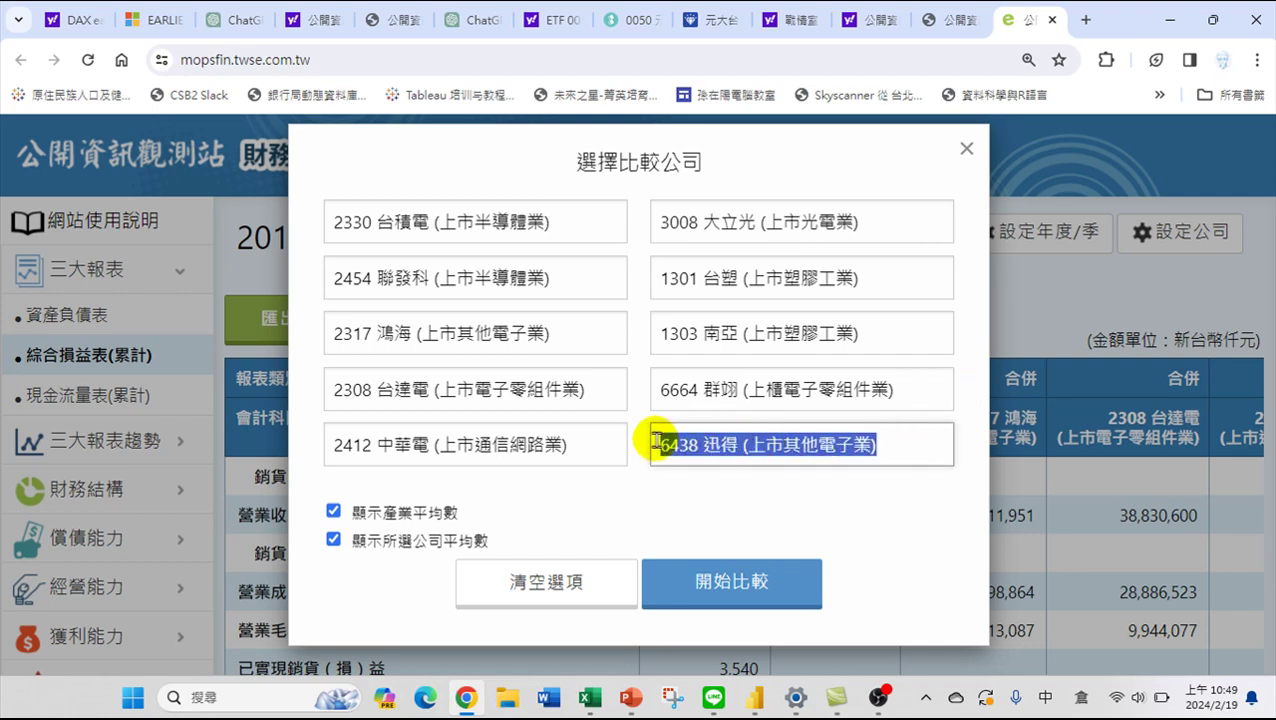
pyautogui.press('BackSpace')
pyautogui.write('6')
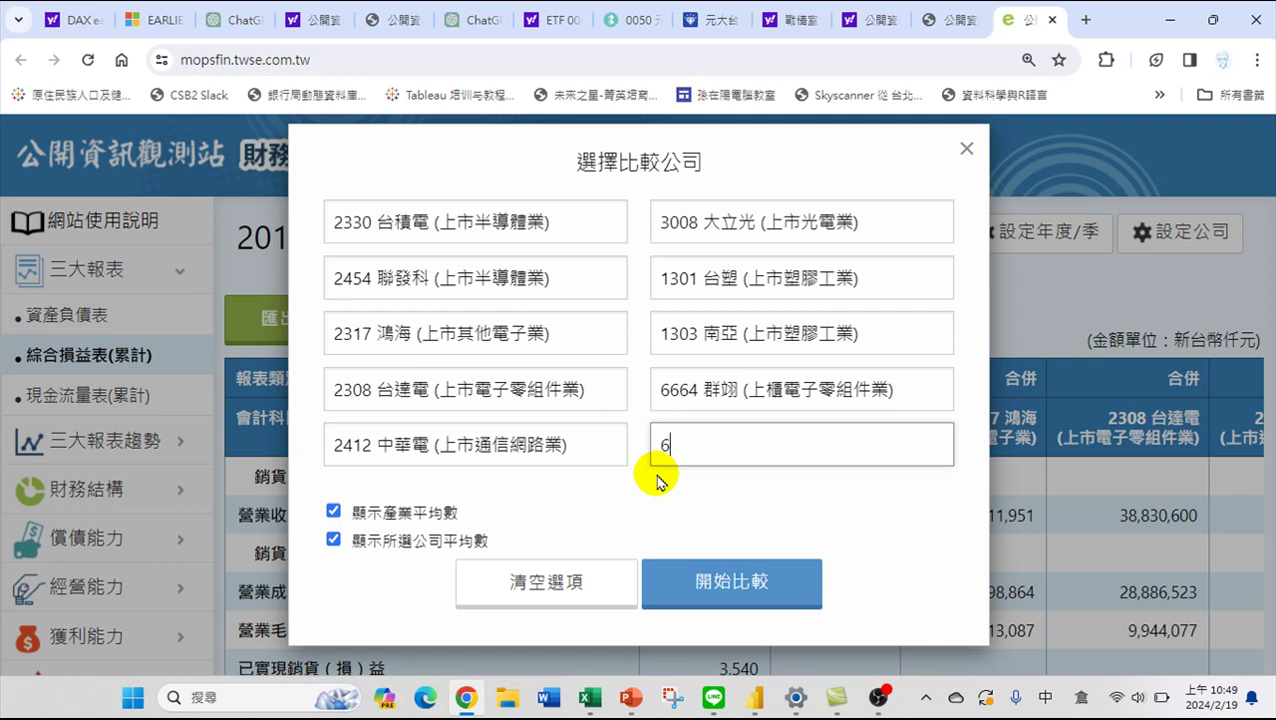
pyautogui.write('42')
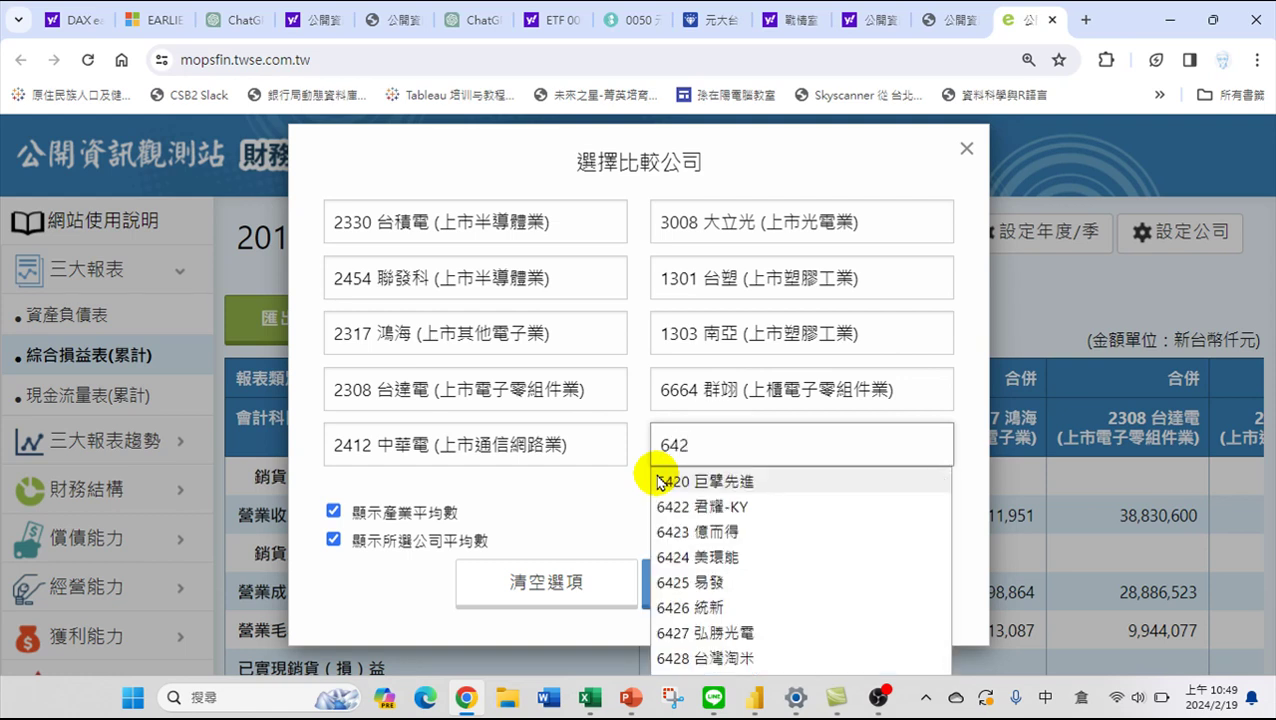
pyautogui.press('BackSpace')
pyautogui.write('3')
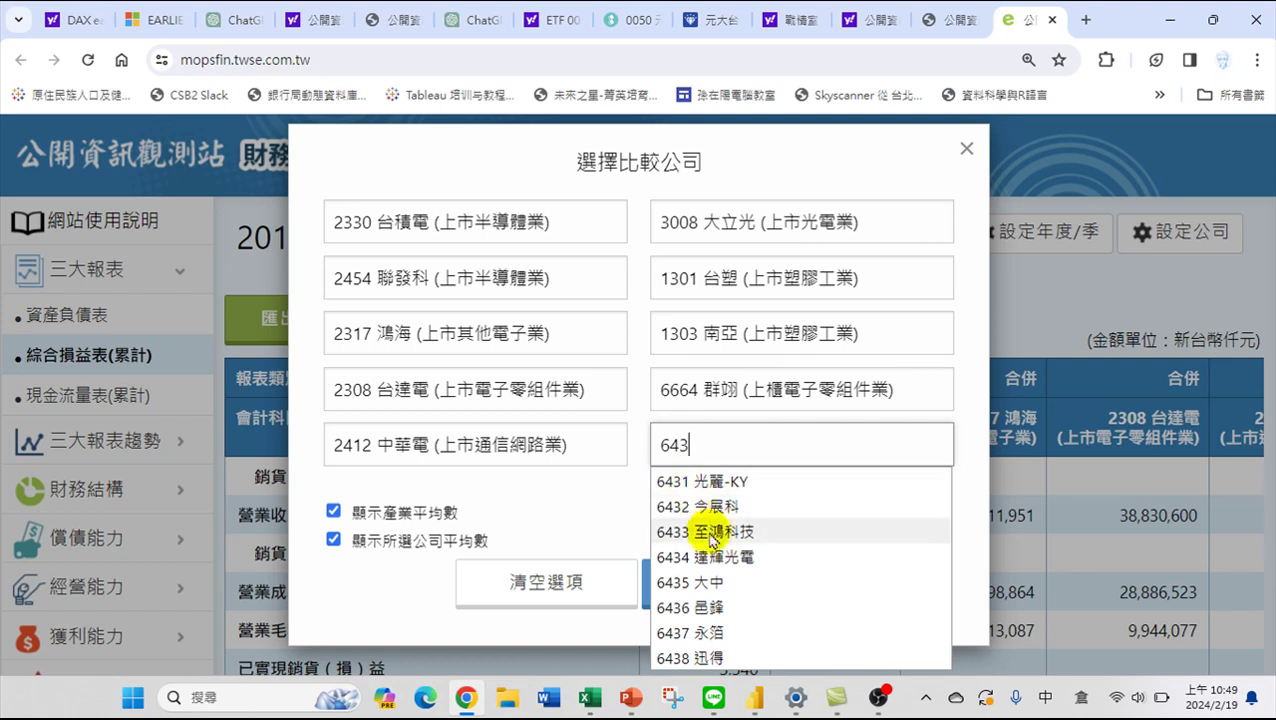
pyautogui.write('8')
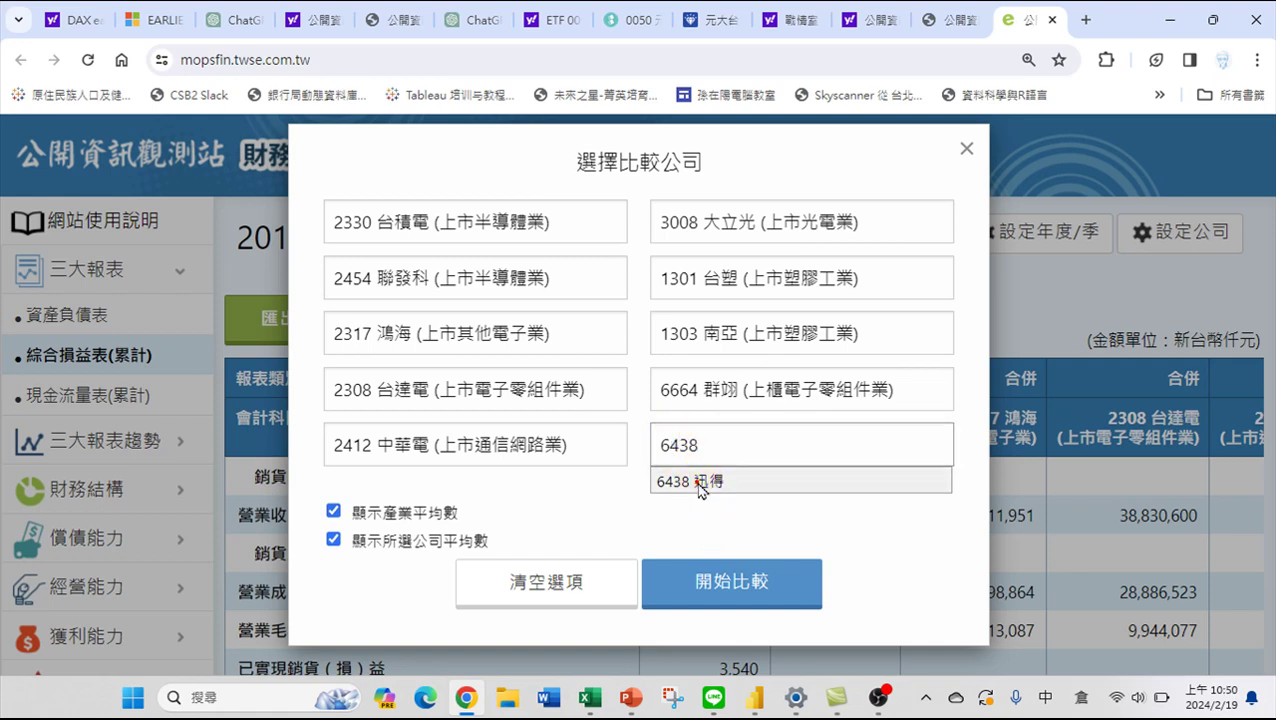
pyautogui.click(700, 483)
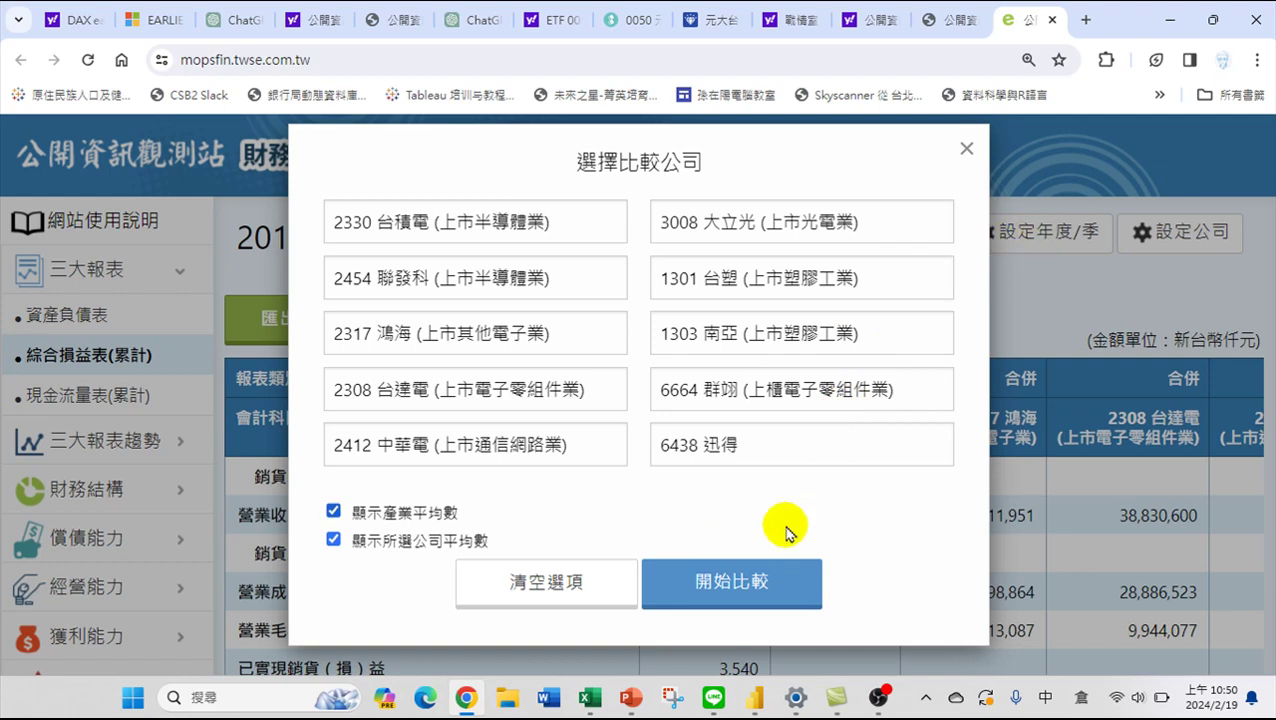
# Run the comparison with the chosen companies and export the 2013Q1 income statement to Excel
pyautogui.click(745, 585)
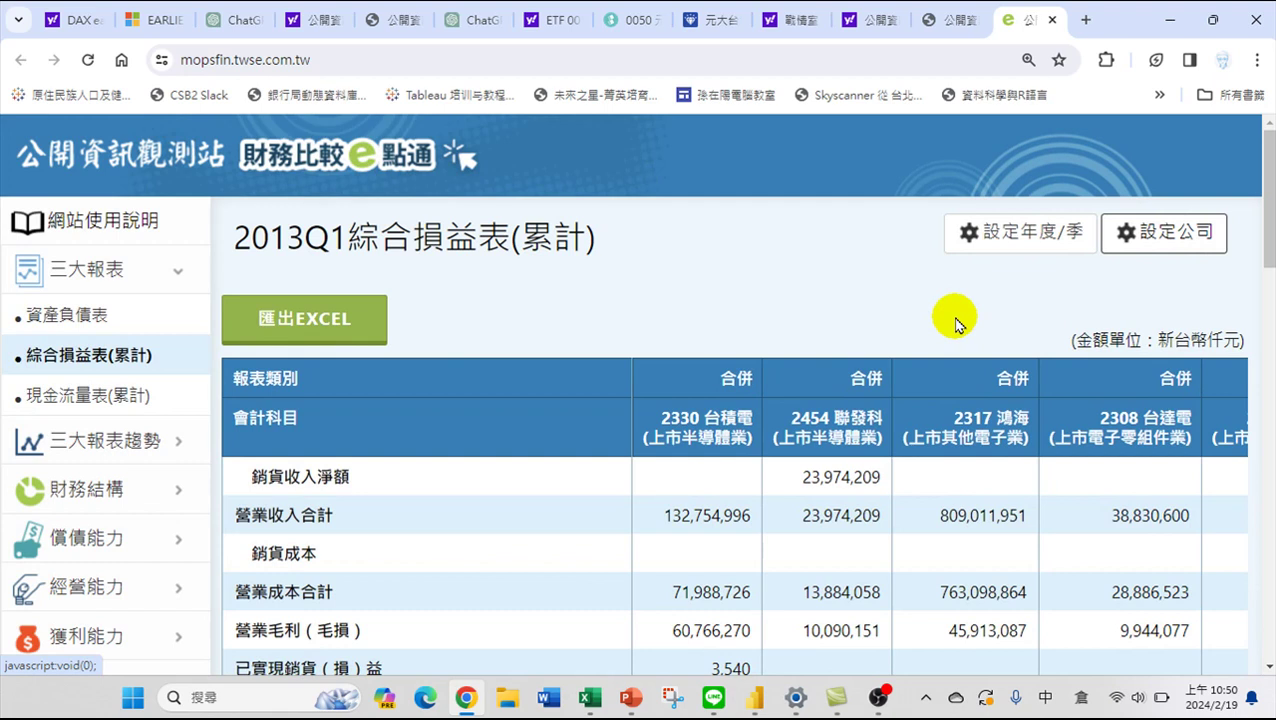
pyautogui.click(301, 326)
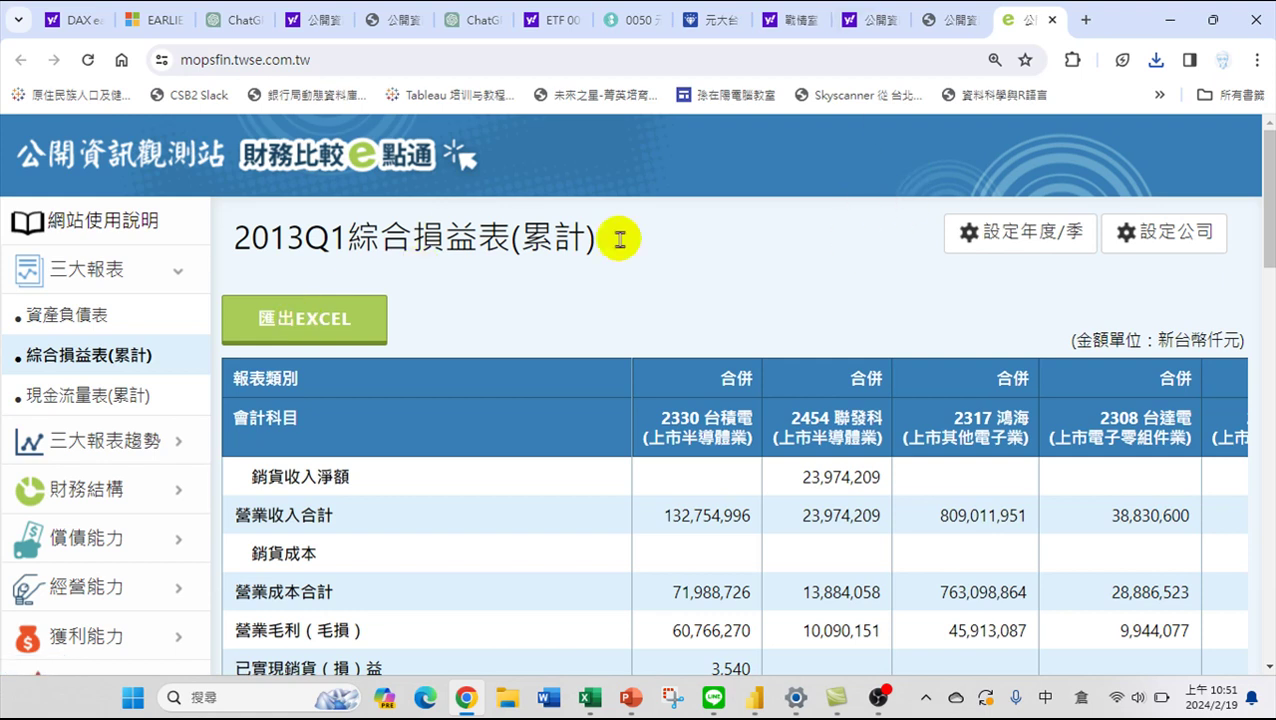
# Change the report period to 2013 第二季, run the comparison and export the statement to Excel
pyautogui.click(1066, 234)
pyautogui.click(742, 290)
pyautogui.click(708, 347)
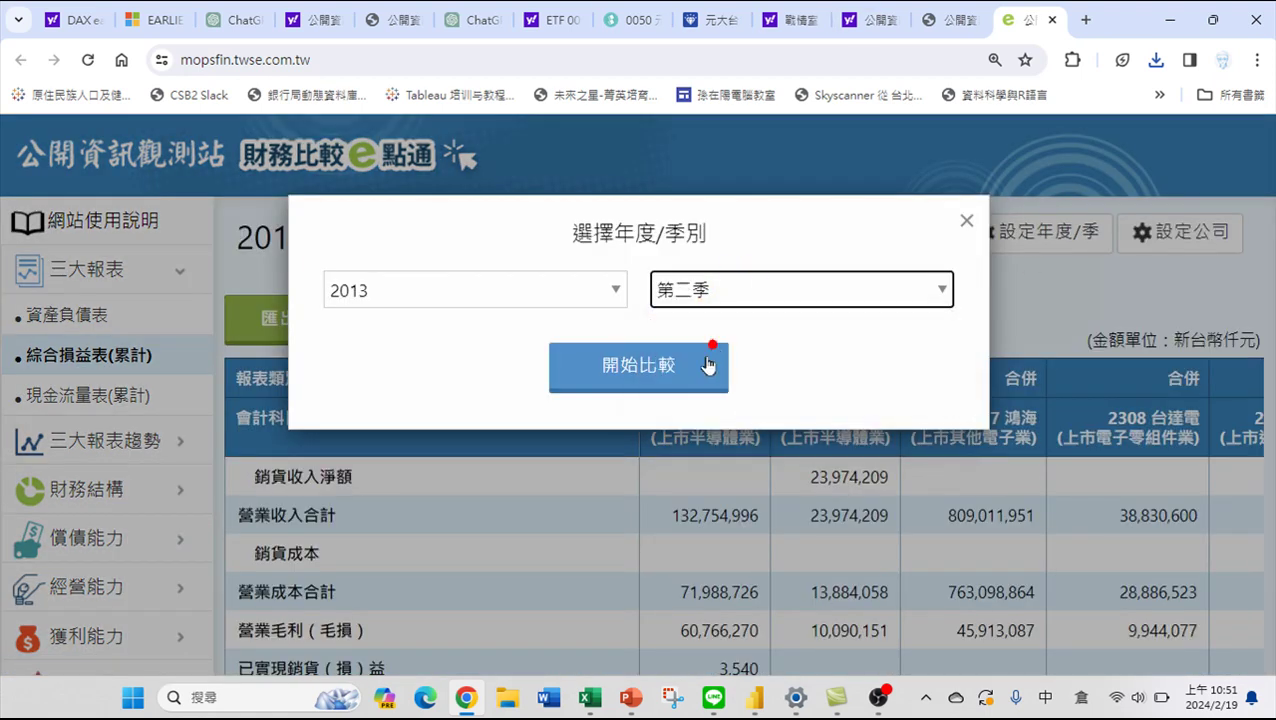
pyautogui.click(656, 364)
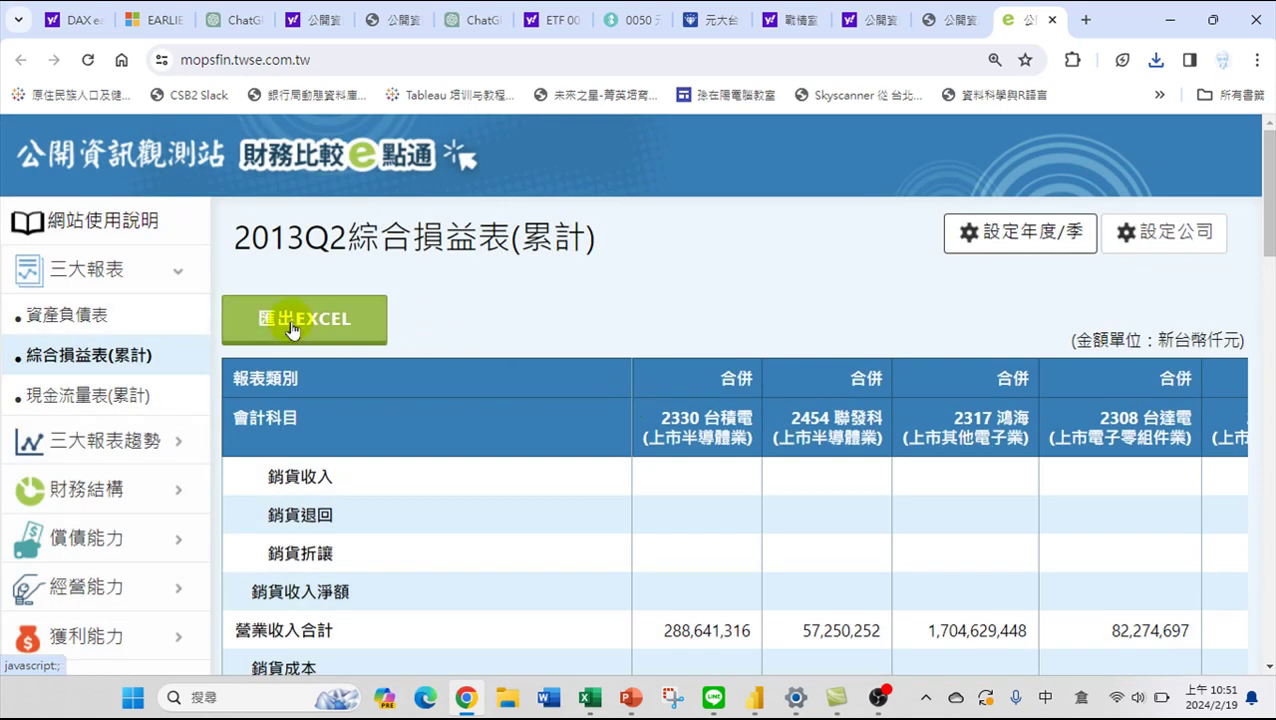
pyautogui.click(312, 332)
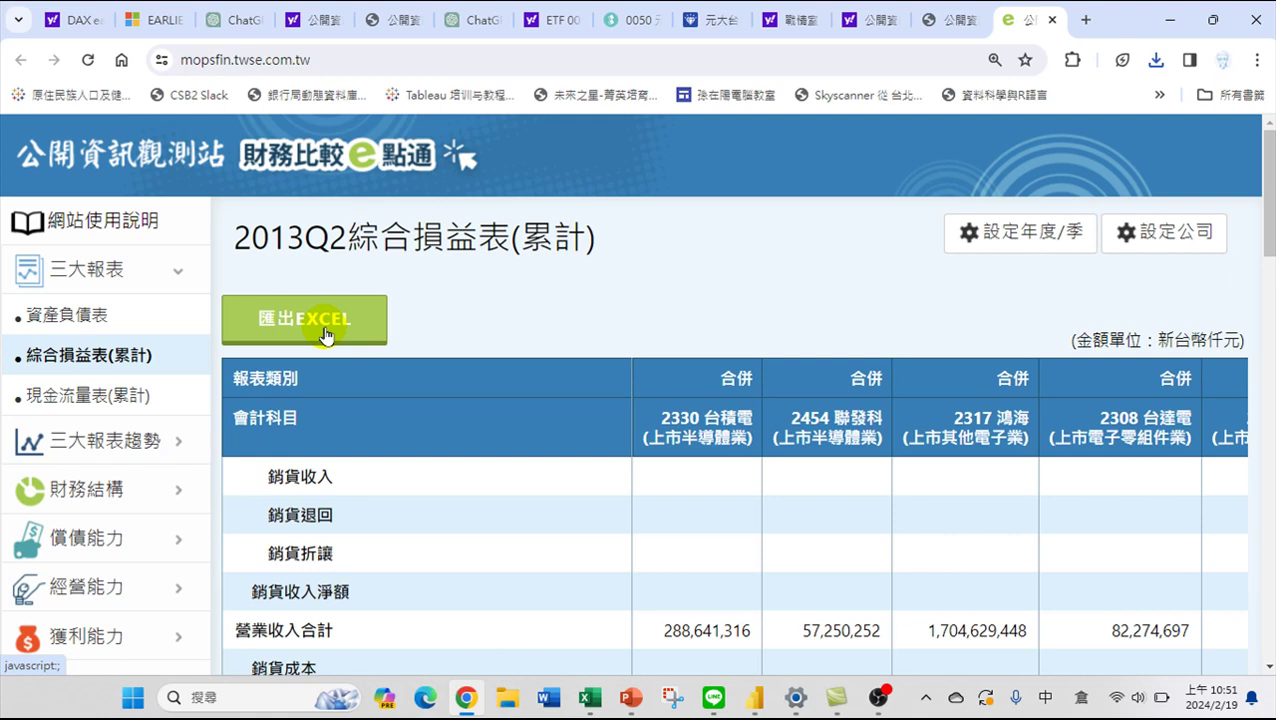
pyautogui.click(1044, 231)
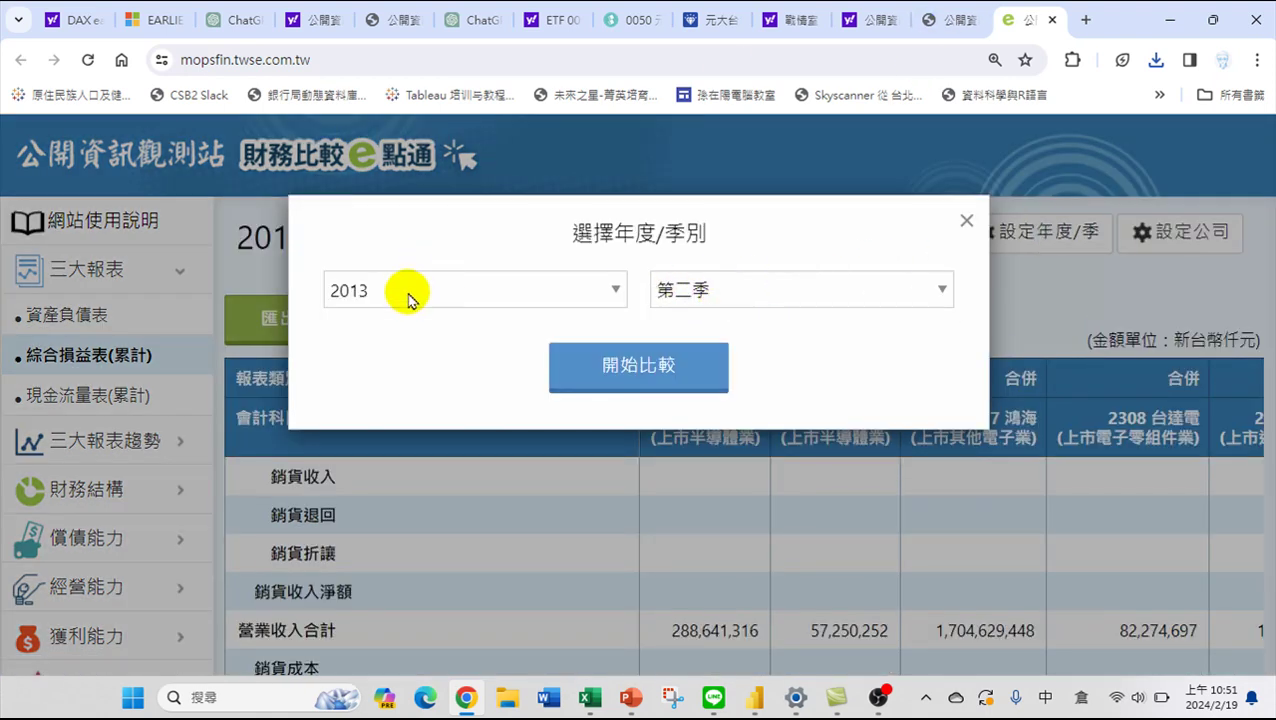
pyautogui.click(962, 223)
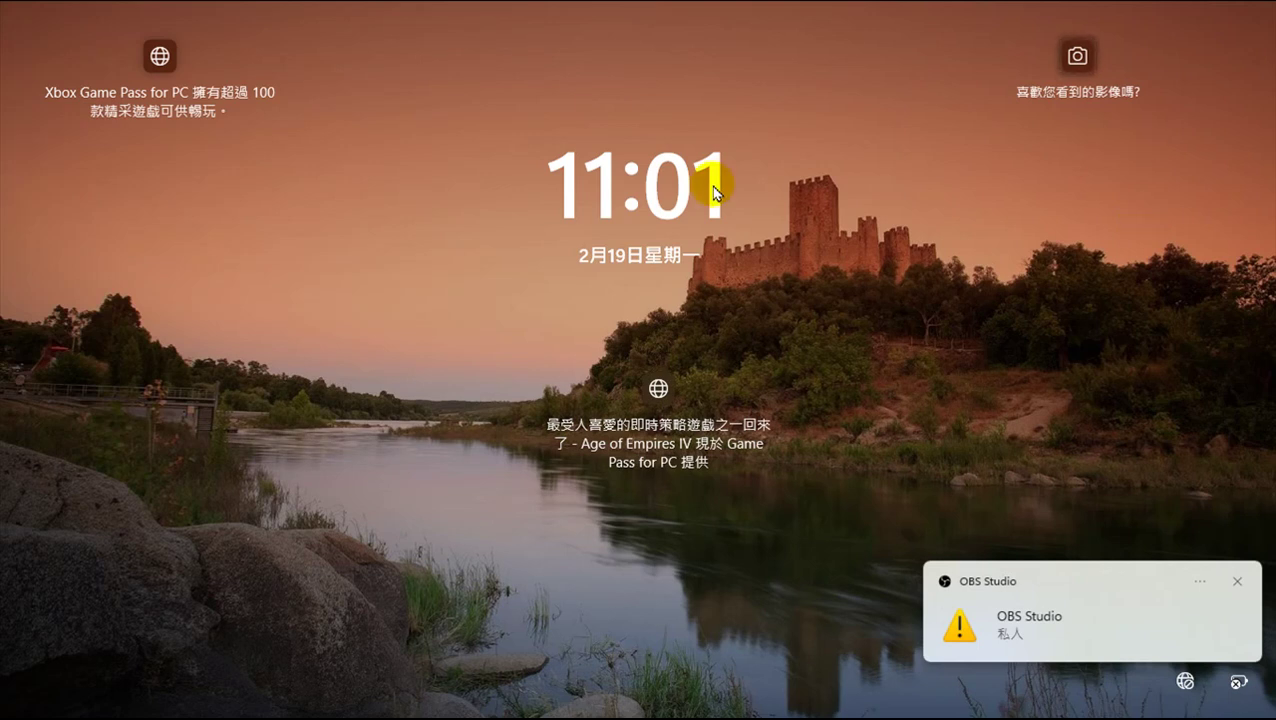
# Leave the lock screen and check the Wi-Fi connection in the system quick settings
pyautogui.click(945, 338)
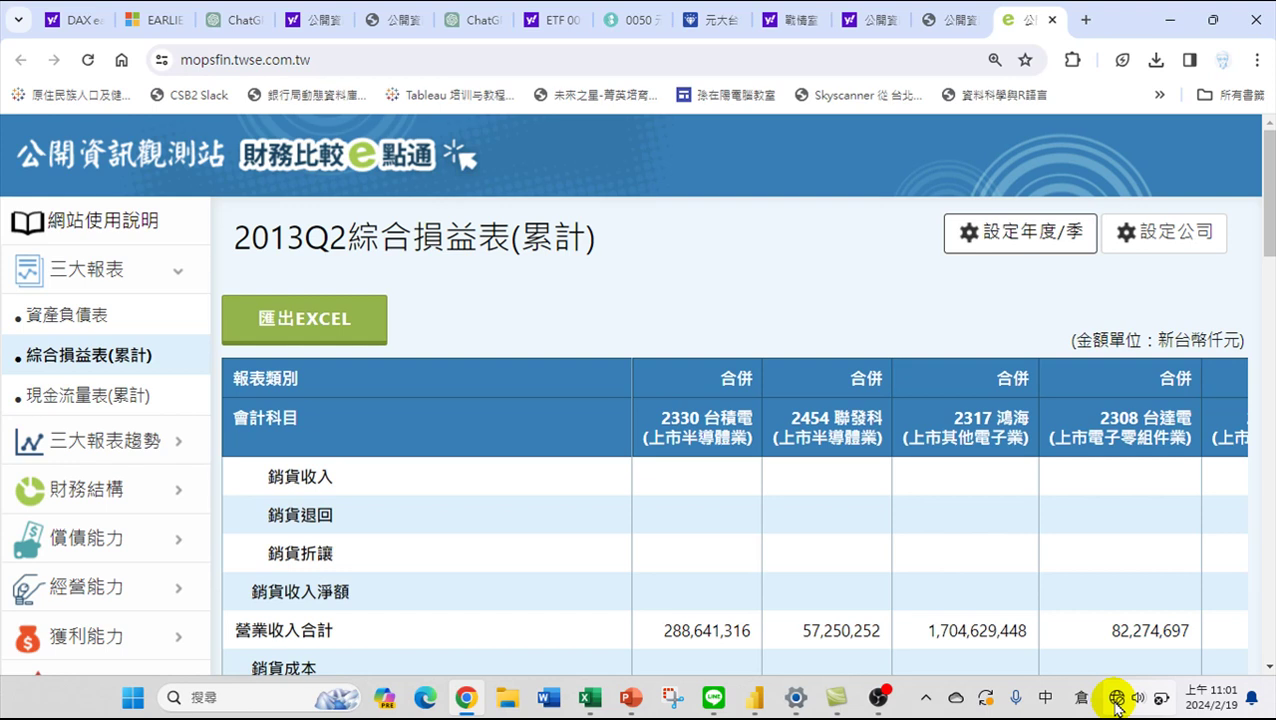
pyautogui.click(1116, 699)
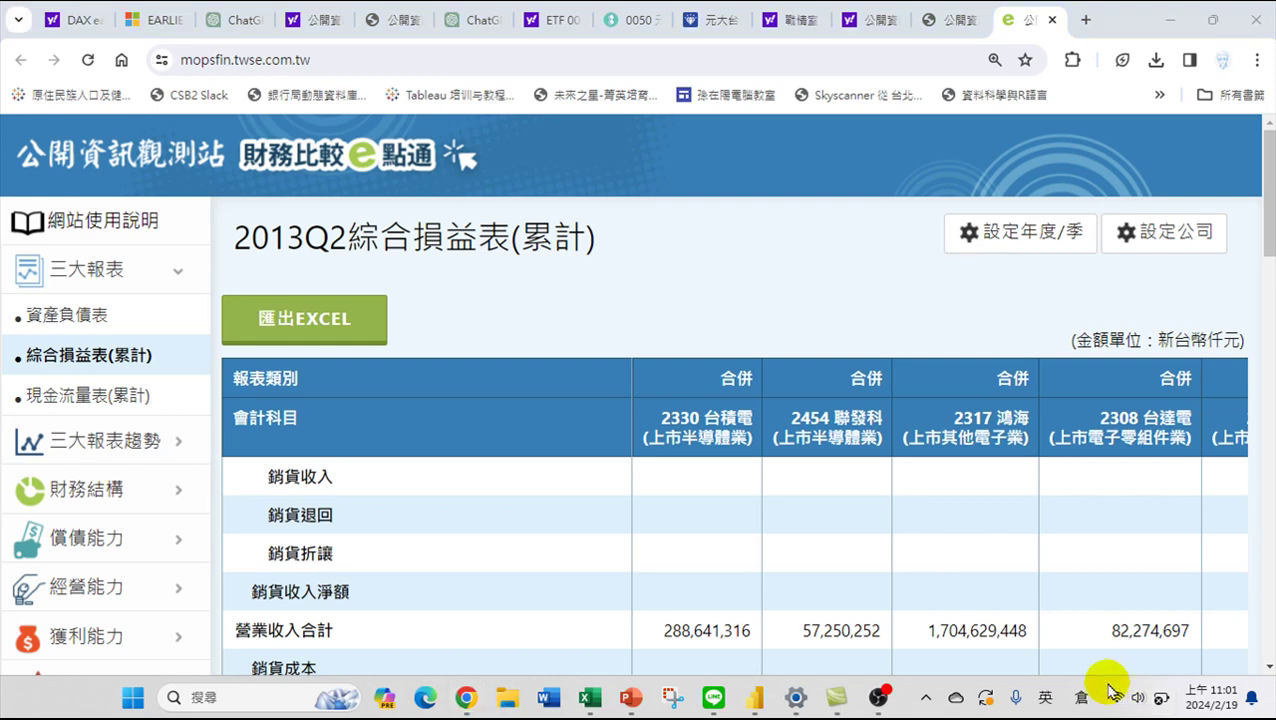
pyautogui.click(1114, 696)
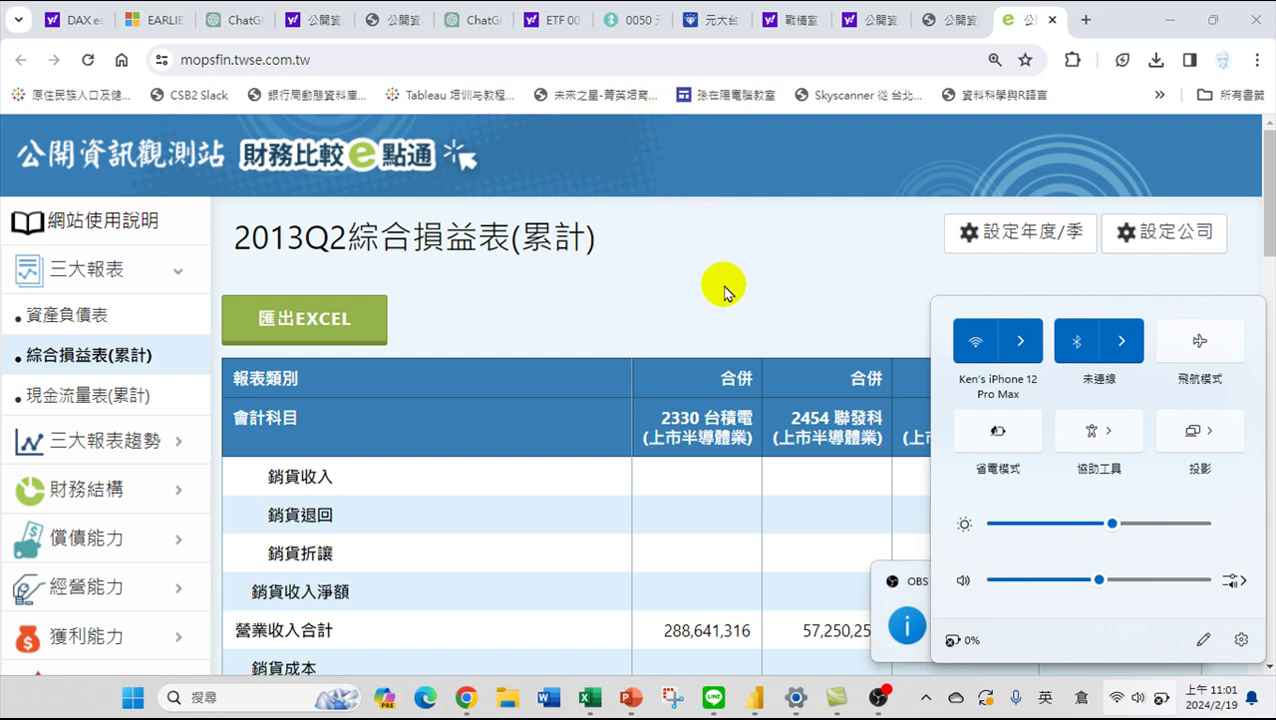
pyautogui.click(736, 245)
pyautogui.click(734, 243)
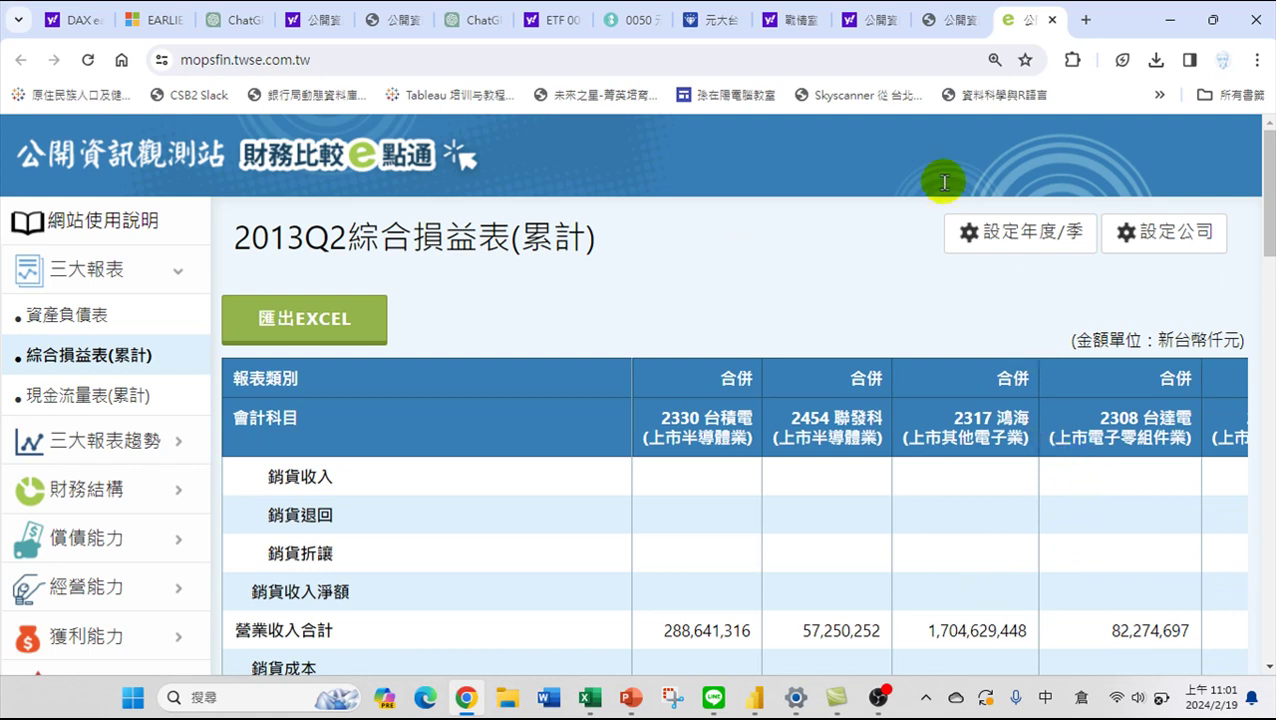
pyautogui.click(775, 250)
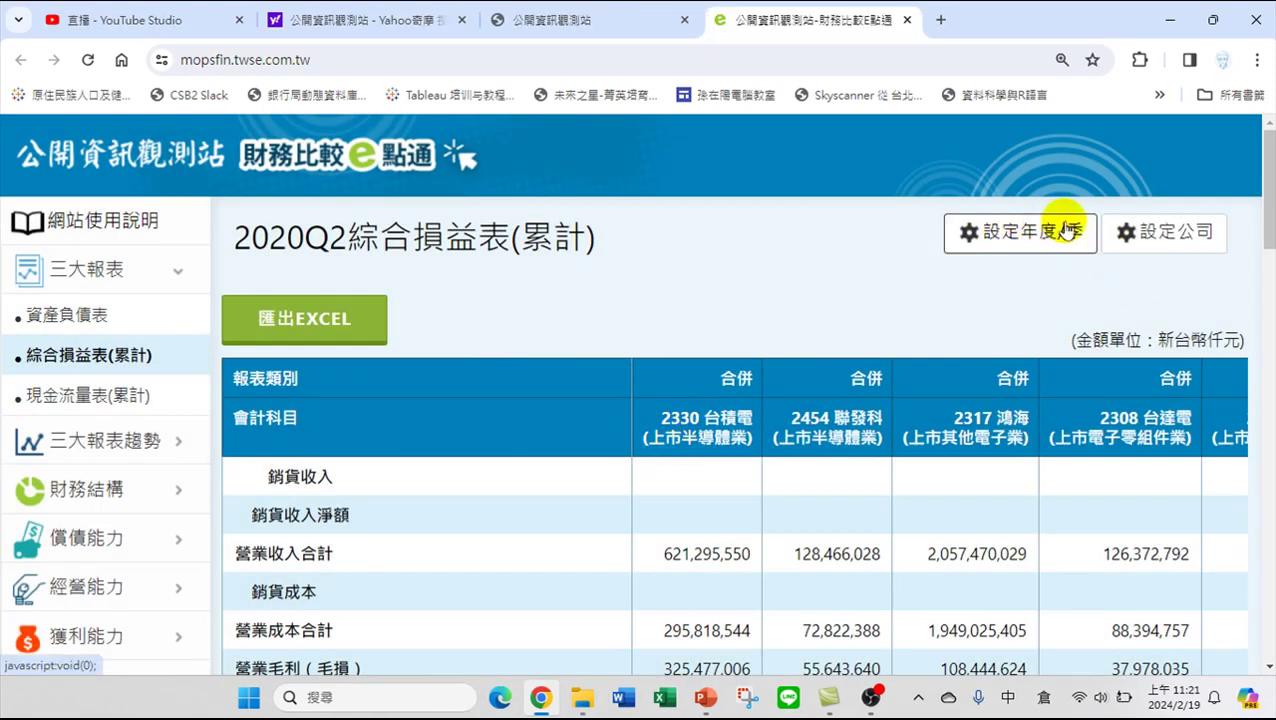
# Set the income statement's report period to 2013 第一季 and run the comparison
pyautogui.click(1025, 233)
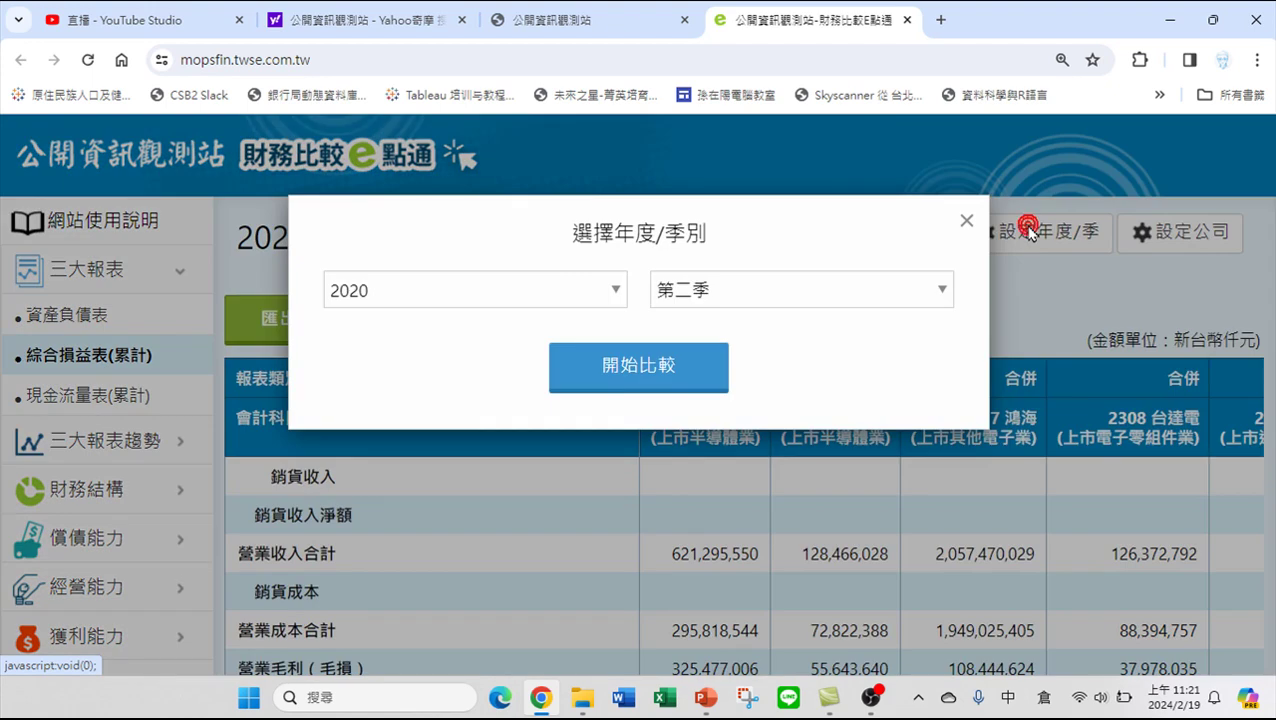
pyautogui.click(617, 290)
pyautogui.click(416, 320)
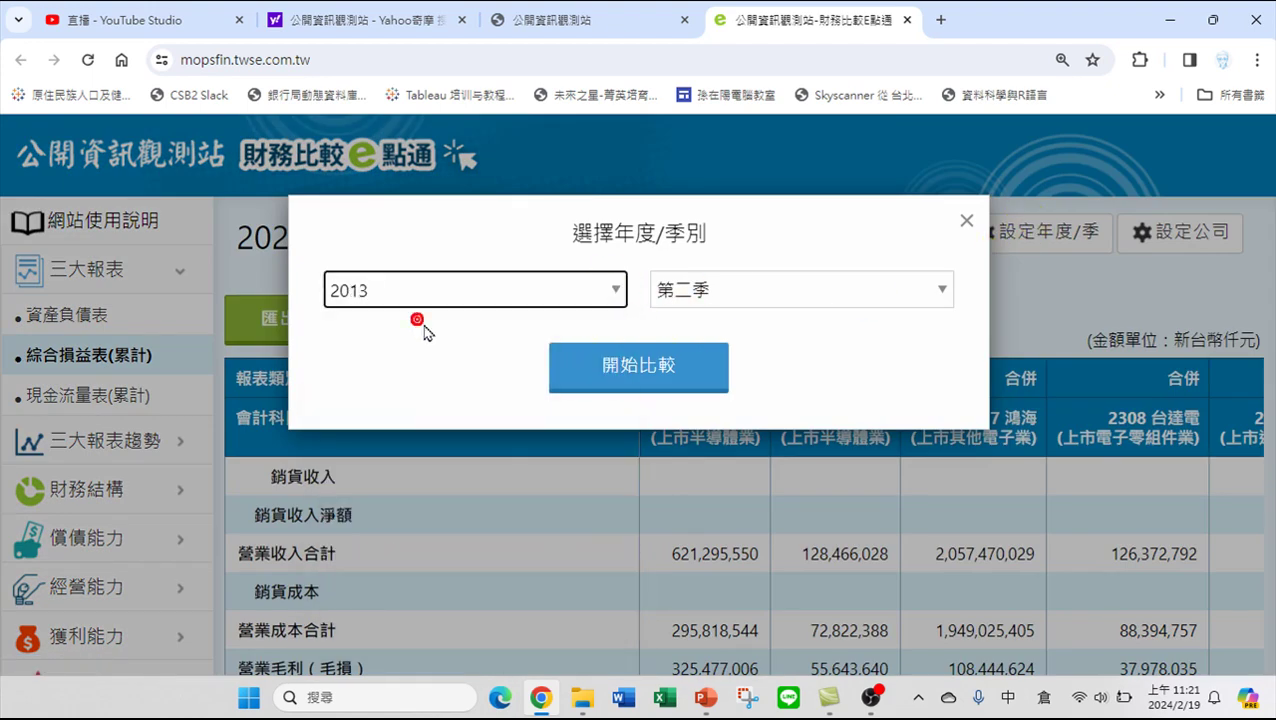
pyautogui.click(722, 291)
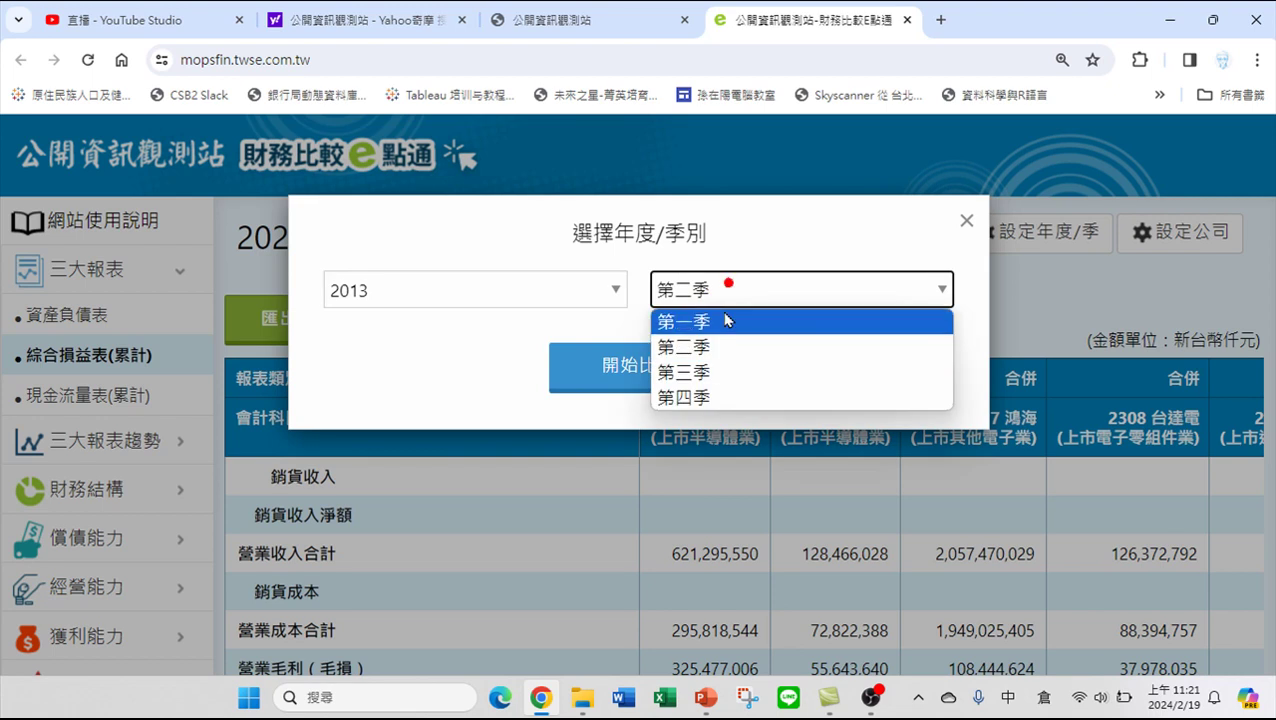
pyautogui.click(684, 322)
pyautogui.click(669, 364)
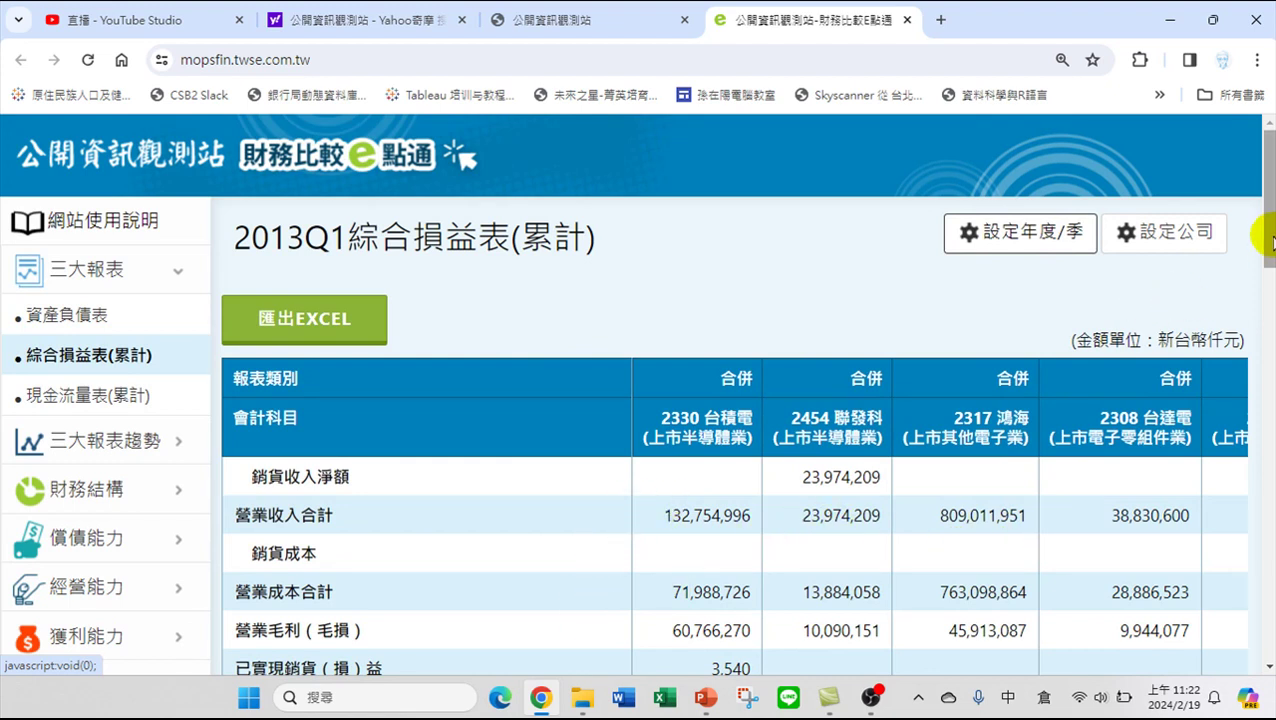
# Reduce the web page zoom to 100% so that more company columns fit in the report
pyautogui.moveTo(1266, 237); pyautogui.dragTo(1266, 259)
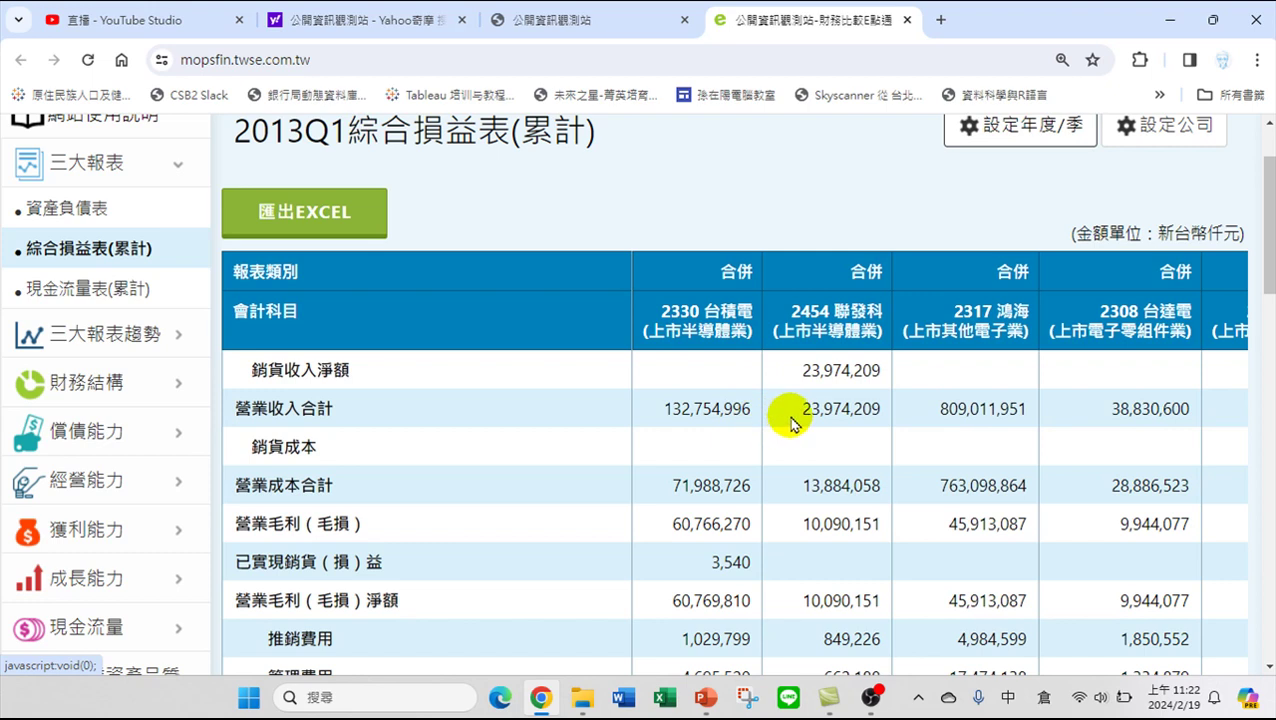
pyautogui.moveTo(1263, 212); pyautogui.dragTo(1258, 133)
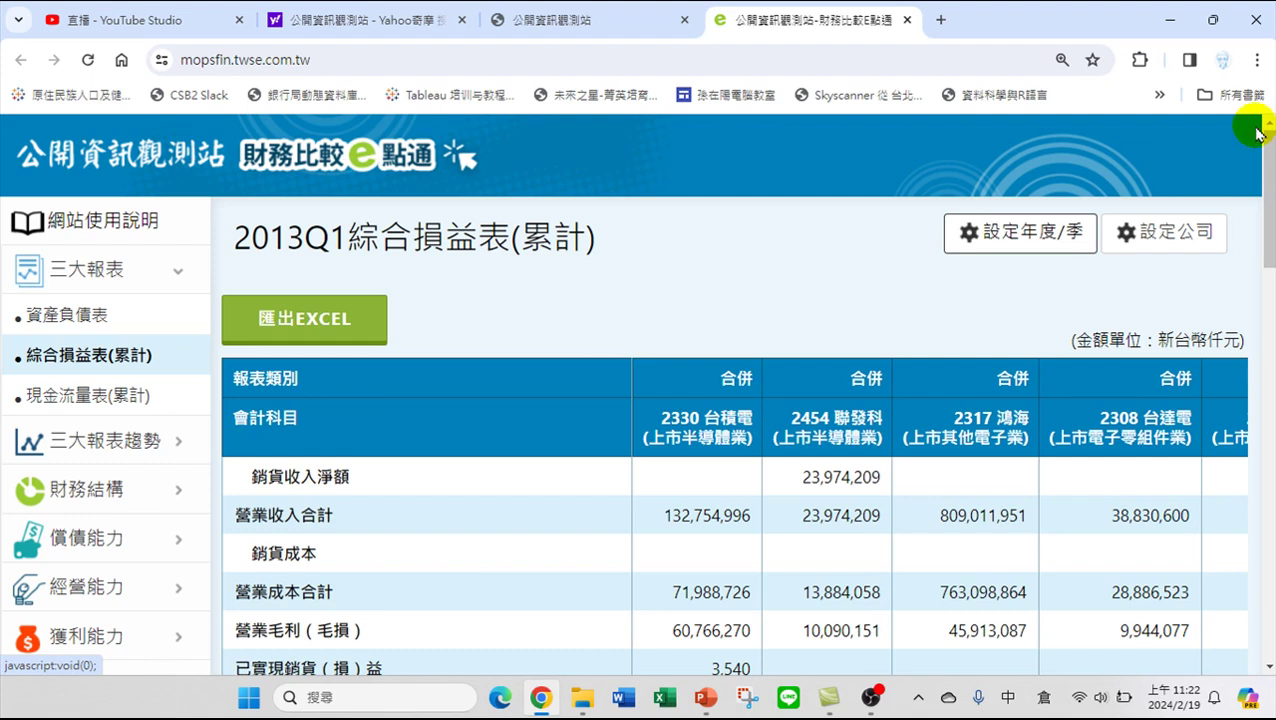
pyautogui.click(1257, 60)
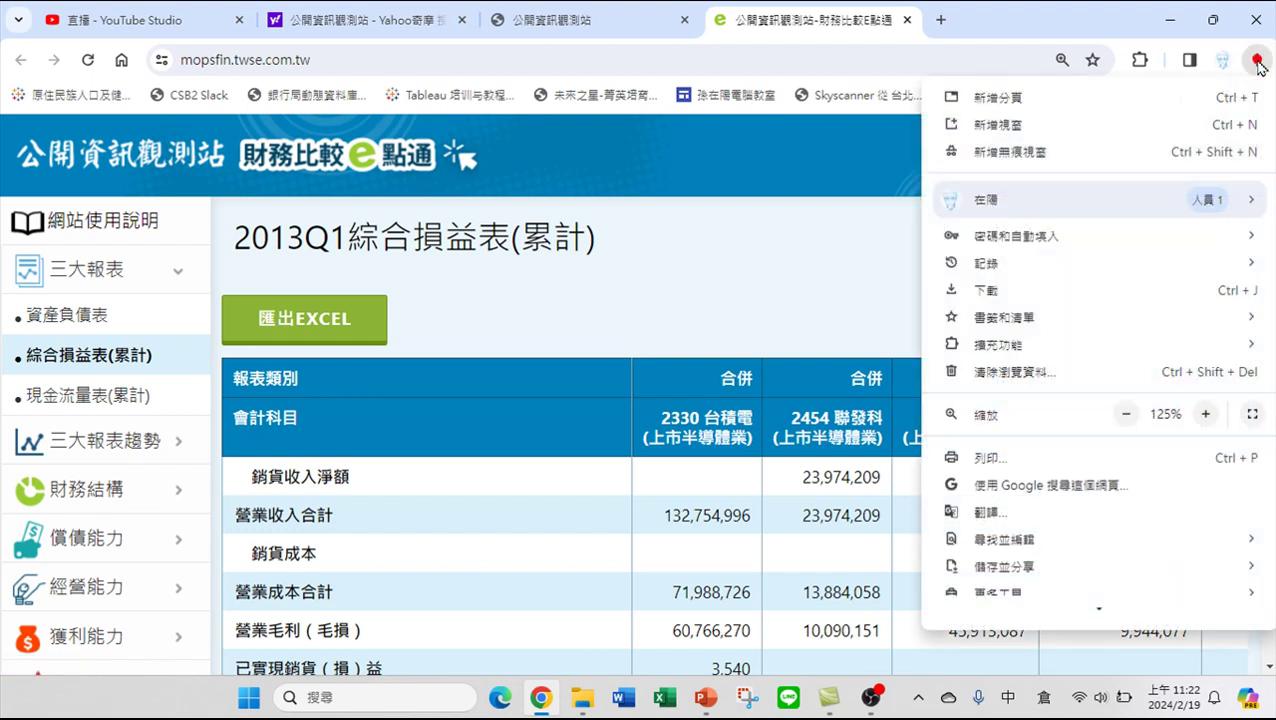
pyautogui.click(1127, 414)
pyautogui.click(1127, 414)
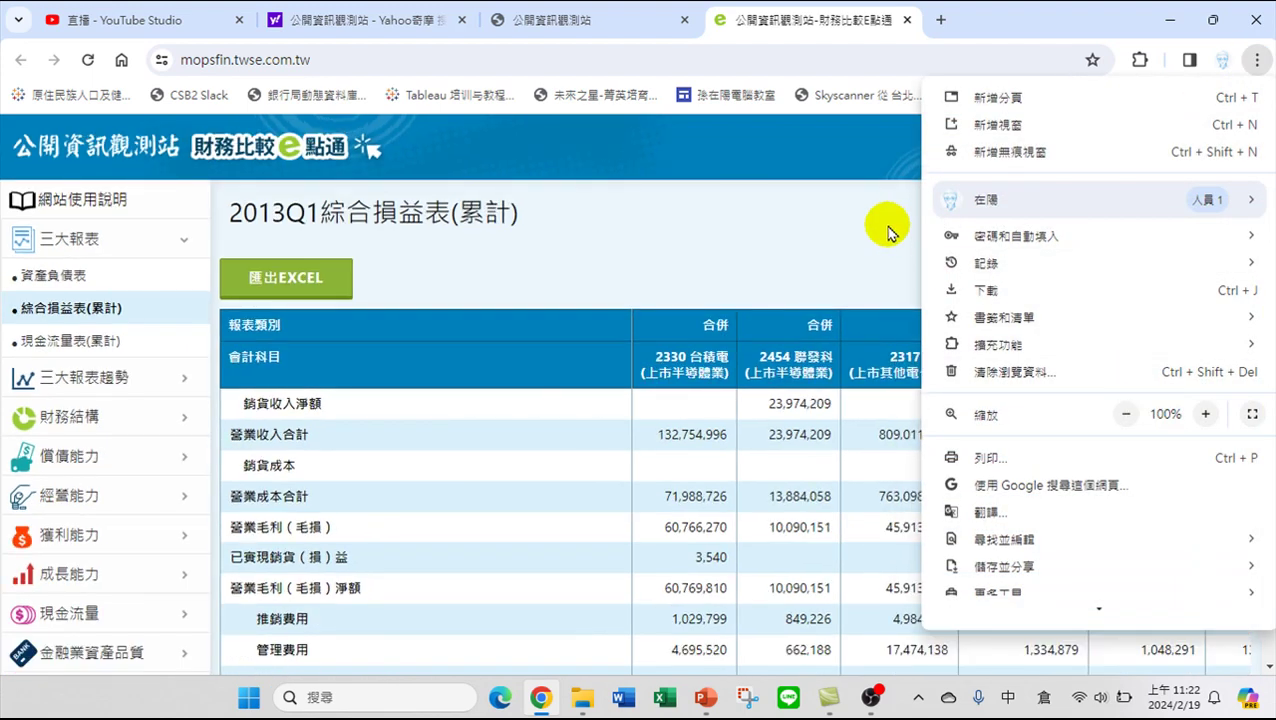
pyautogui.click(858, 228)
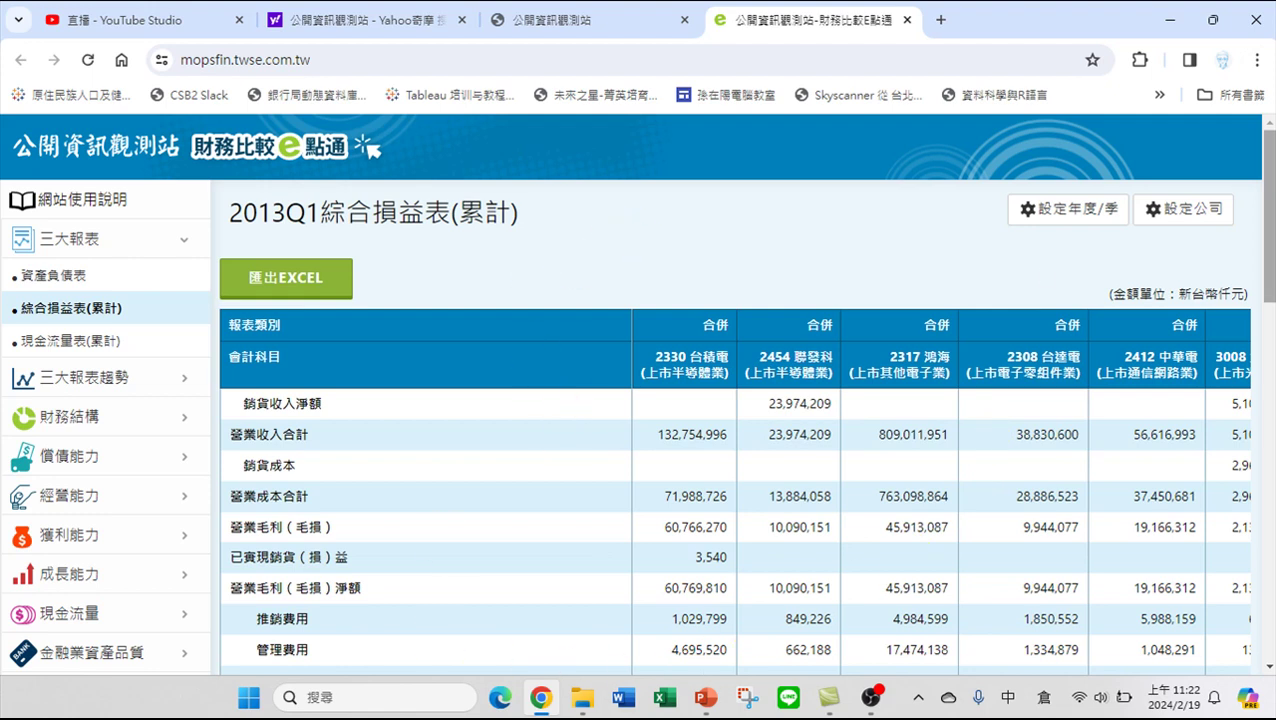
# Examine the 2013Q1 income statement down to 稀釋每股盈餘 and across to the 6664 群翊 and 6438 迅得 columns
pyautogui.scroll(-2, 735, 400)
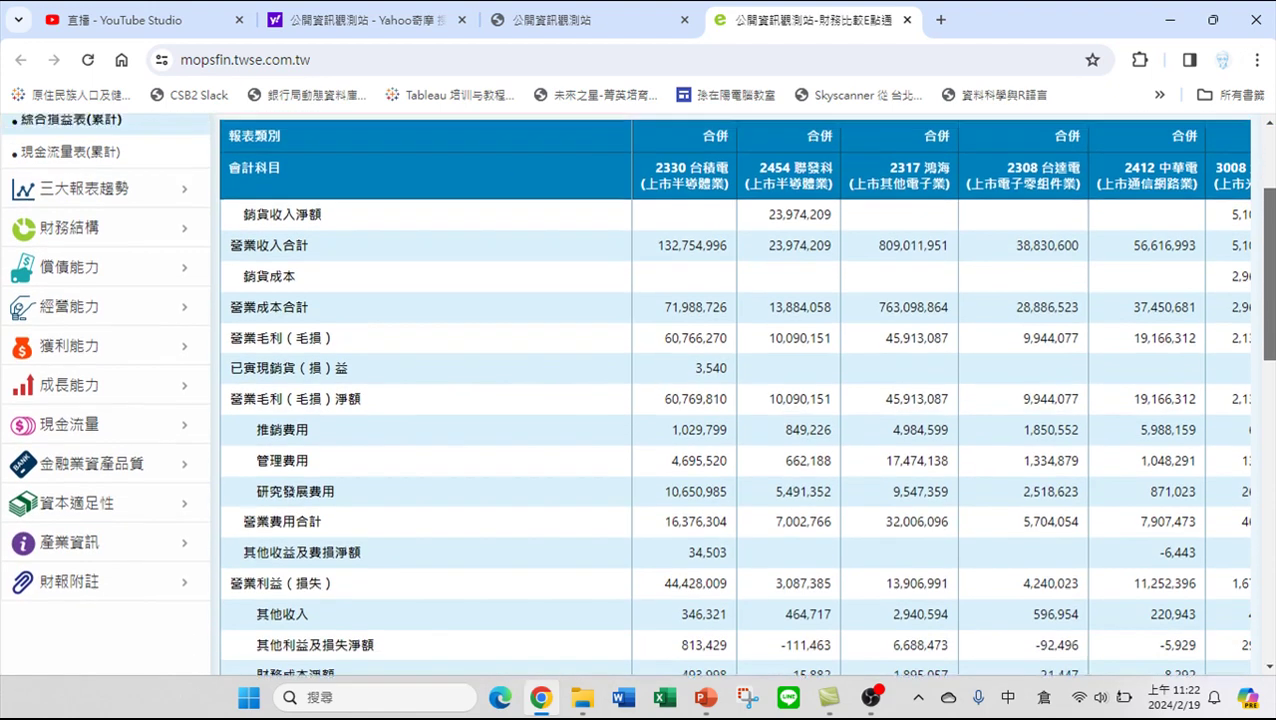
pyautogui.scroll(1, 735, 400)
pyautogui.scroll(-15, 828, 508)
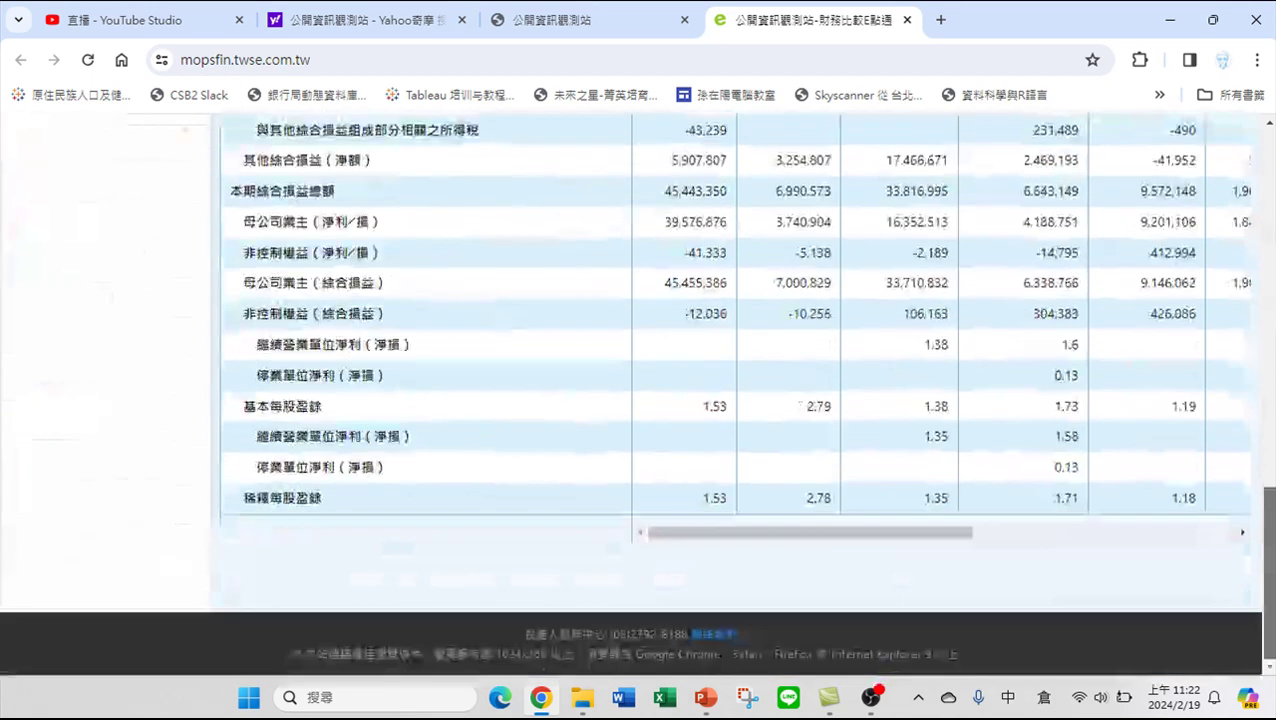
pyautogui.moveTo(812, 534); pyautogui.dragTo(1153, 541)
pyautogui.moveTo(1266, 512); pyautogui.dragTo(1266, 156)
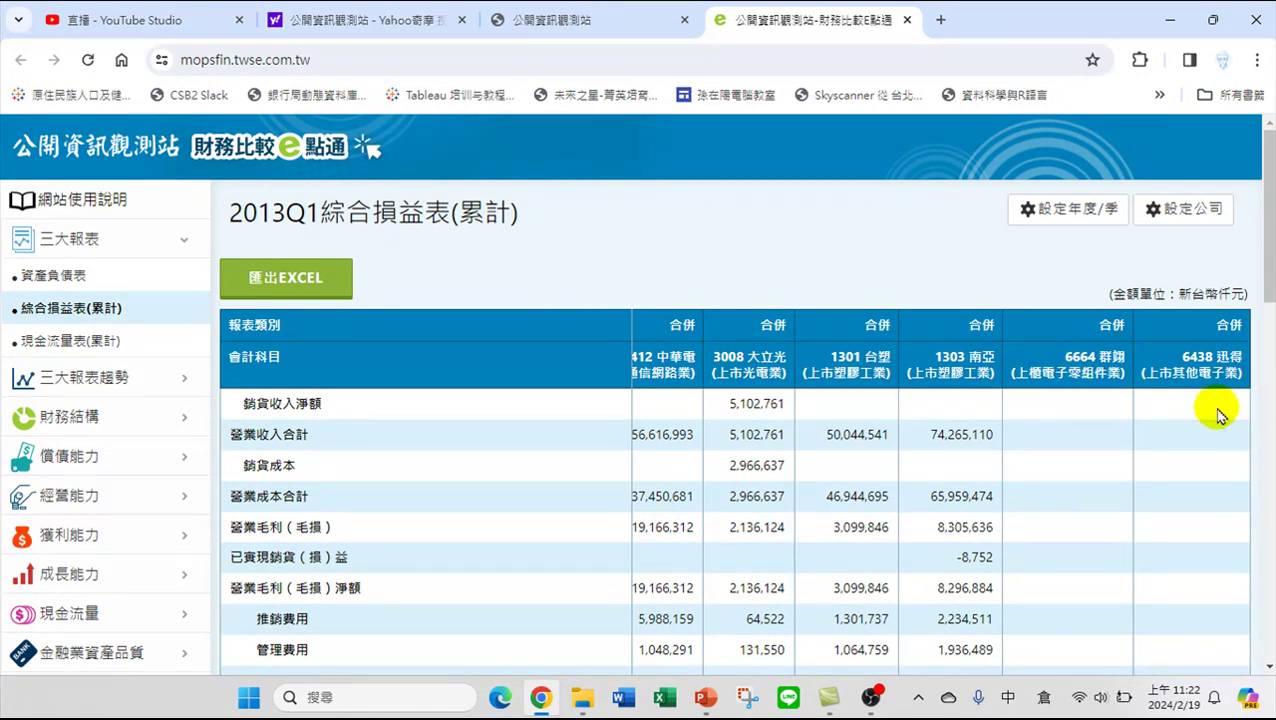
pyautogui.scroll(-1, 1268, 237)
pyautogui.scroll(-4, 1271, 237)
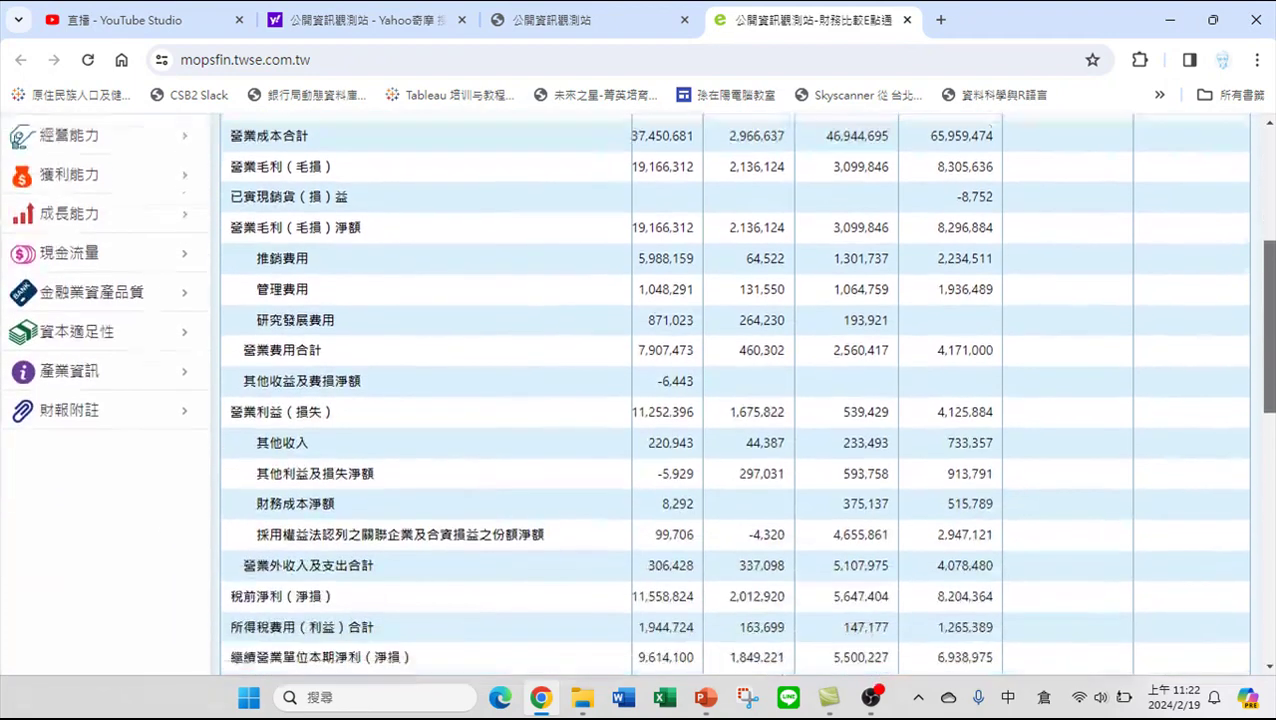
pyautogui.scroll(5, 1268, 300)
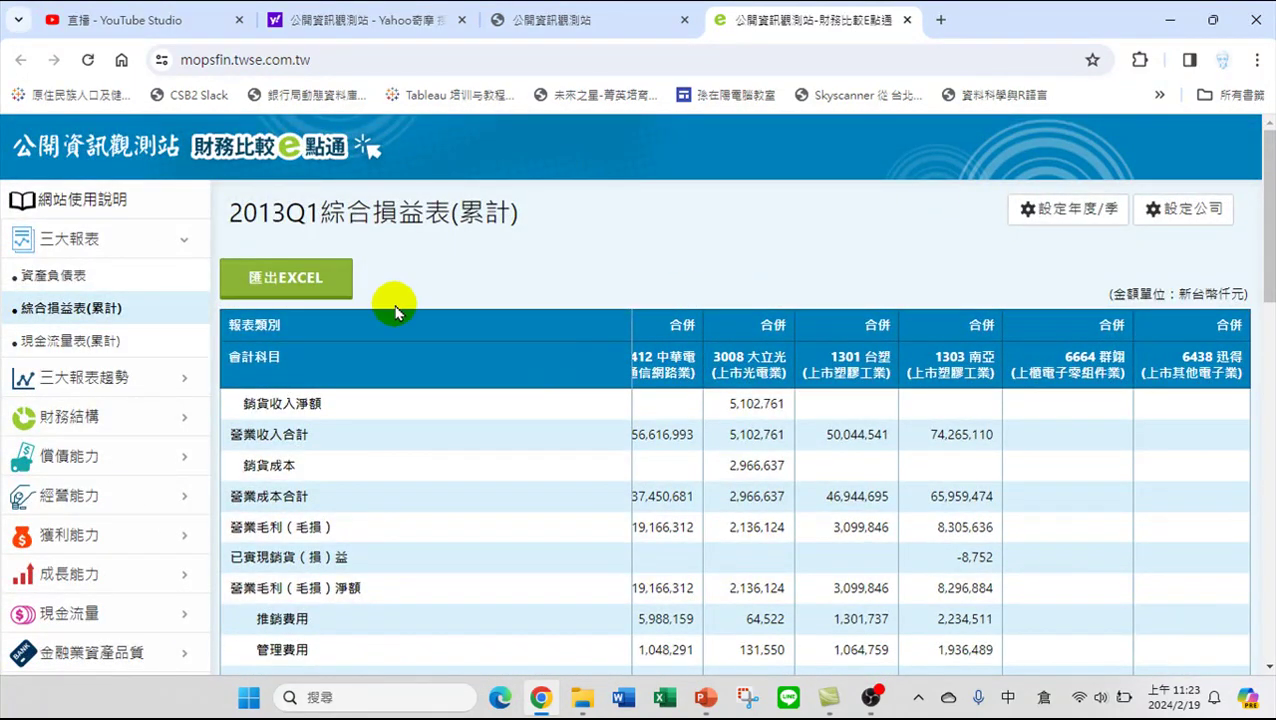
# Run the income statement comparison for 2013 第四季 and inspect the figures across to the 6438 迅得 column
pyautogui.click(1065, 222)
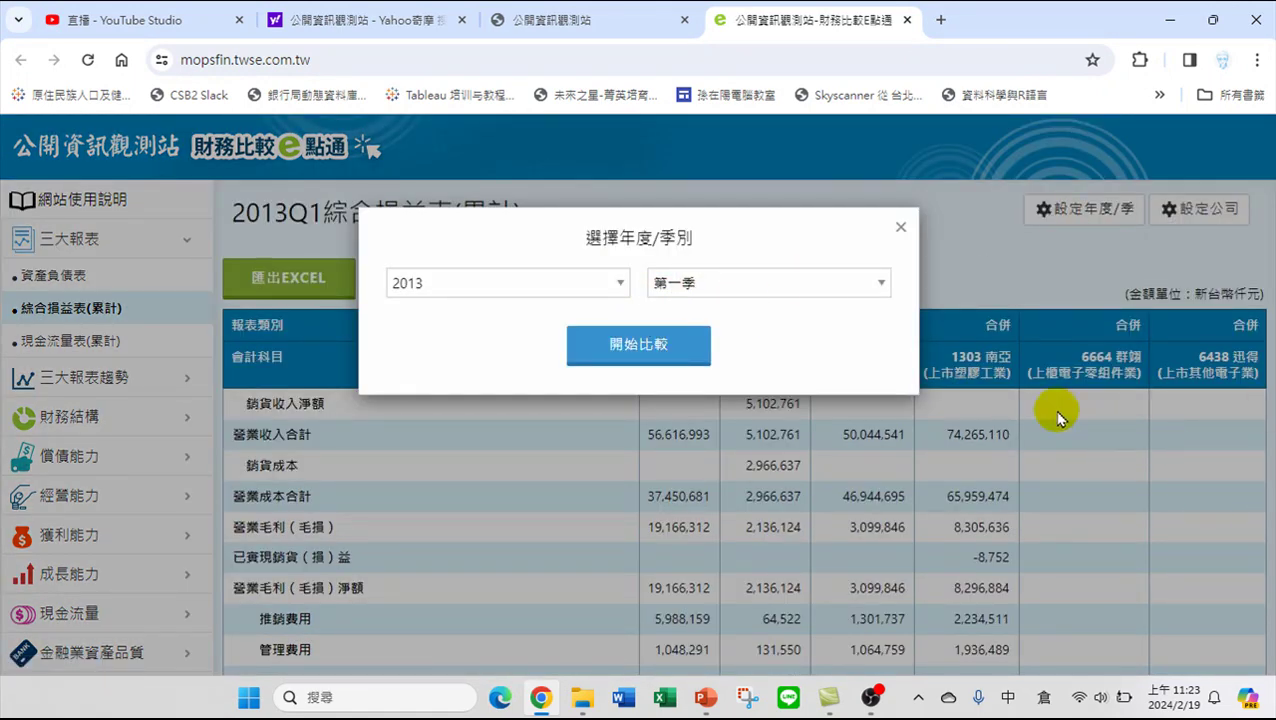
pyautogui.click(740, 283)
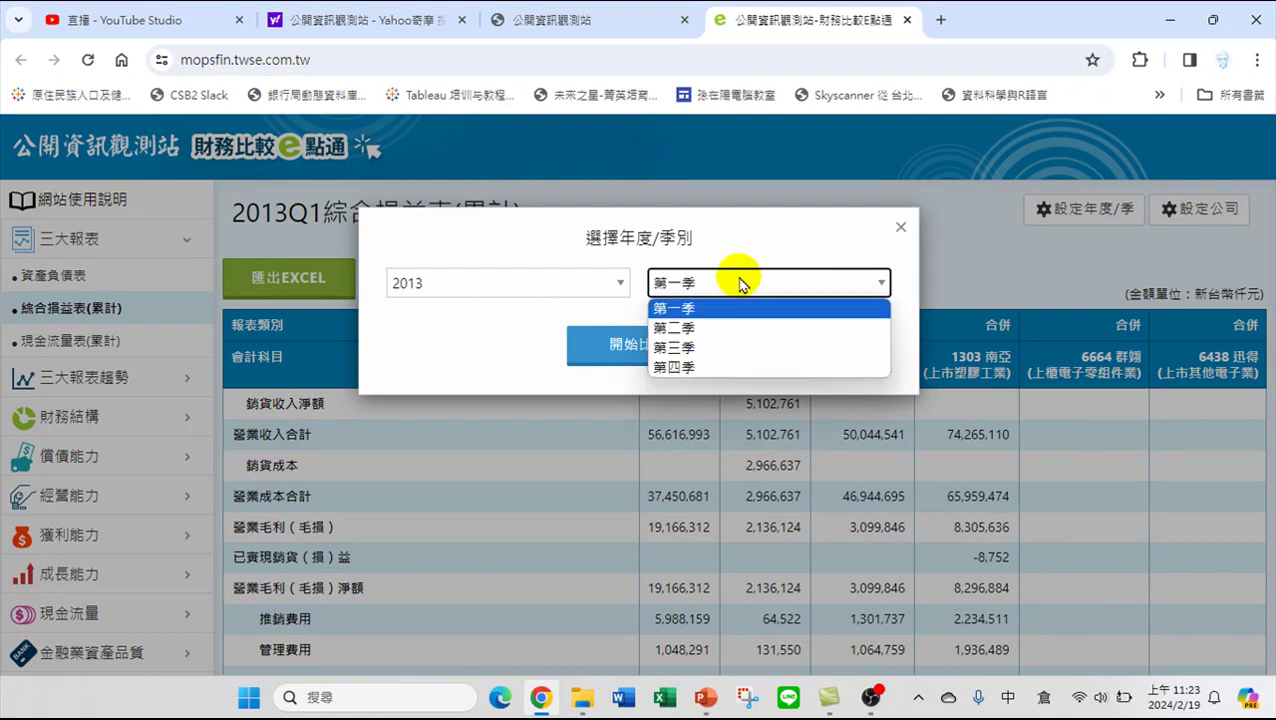
pyautogui.click(718, 367)
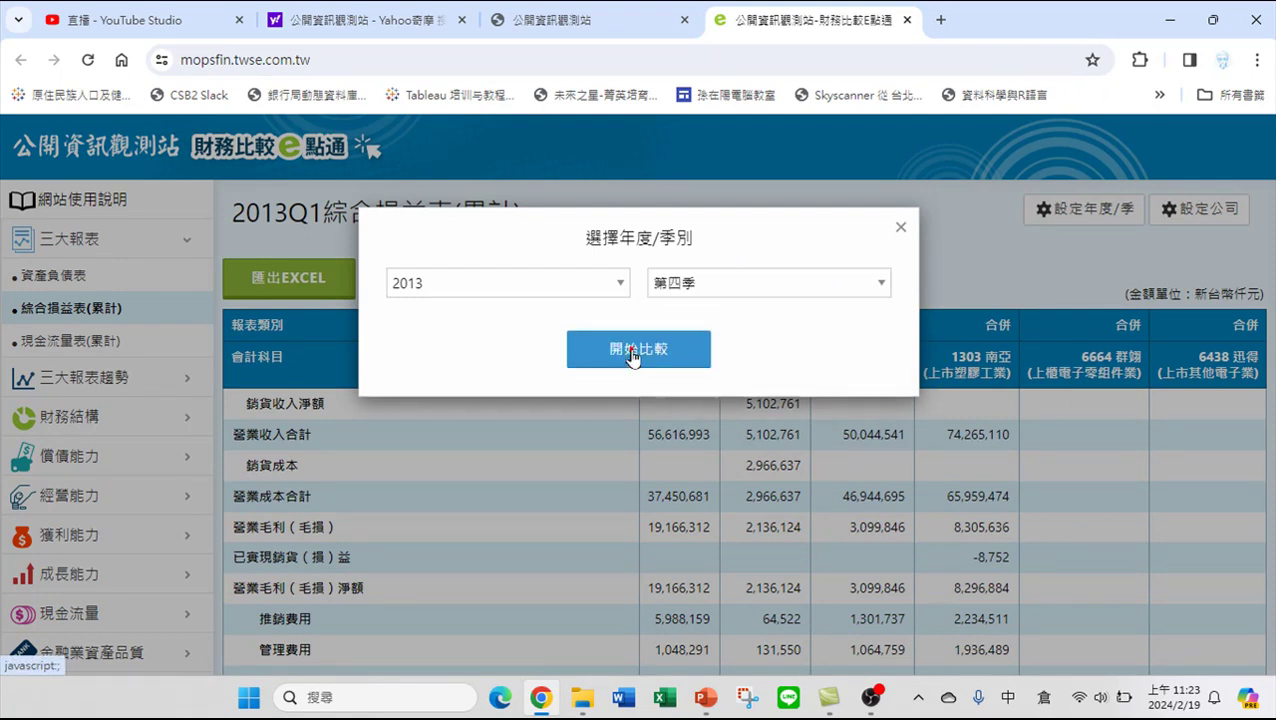
pyautogui.click(660, 360)
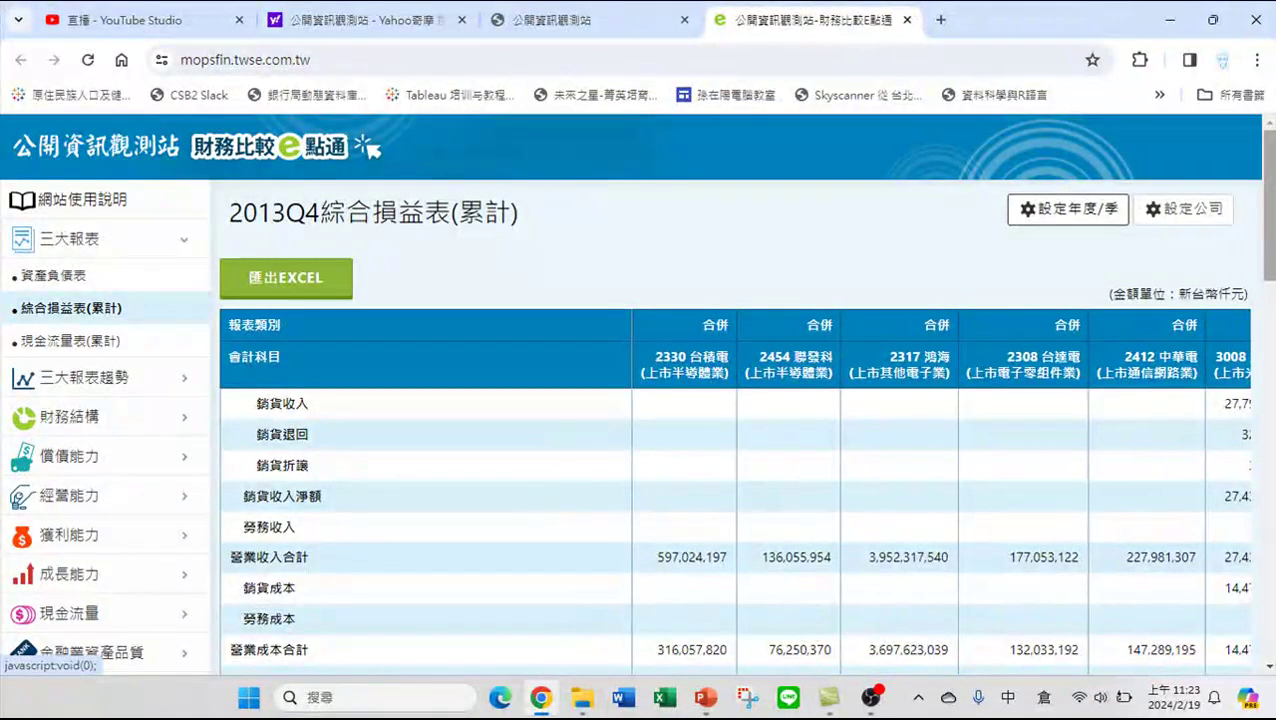
pyautogui.scroll(-8, 640, 400)
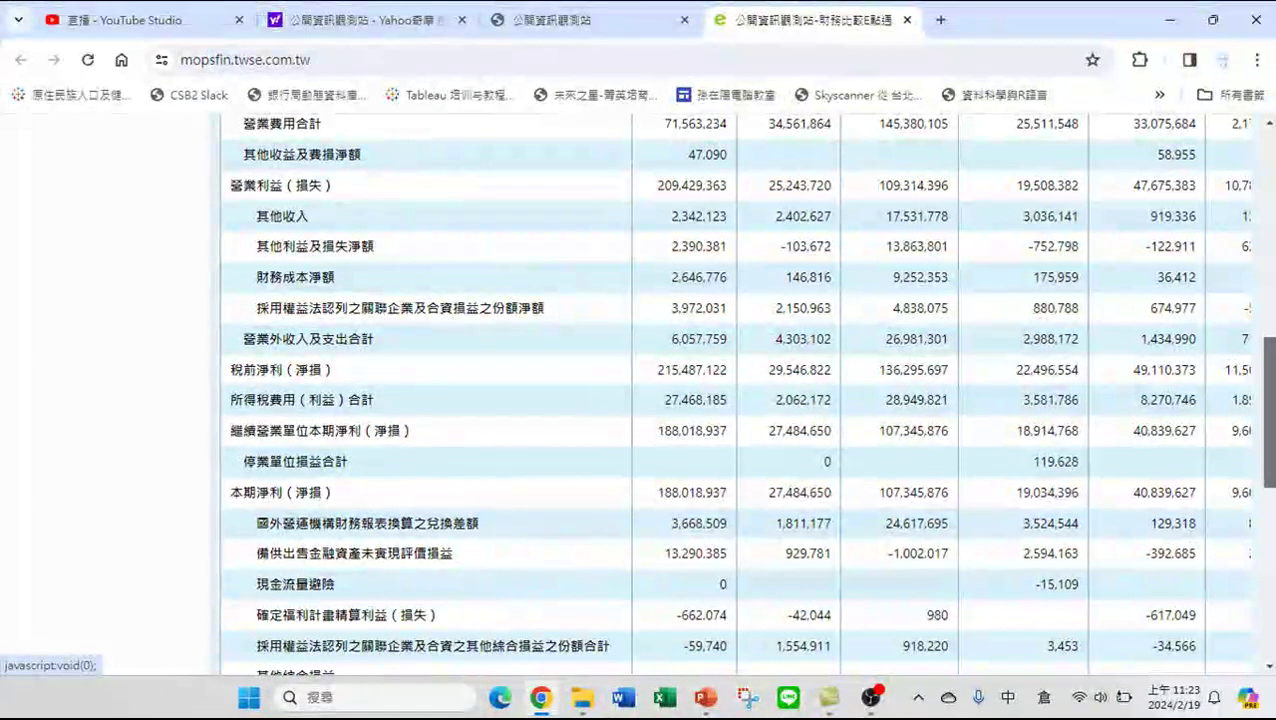
pyautogui.scroll(-7, 845, 538)
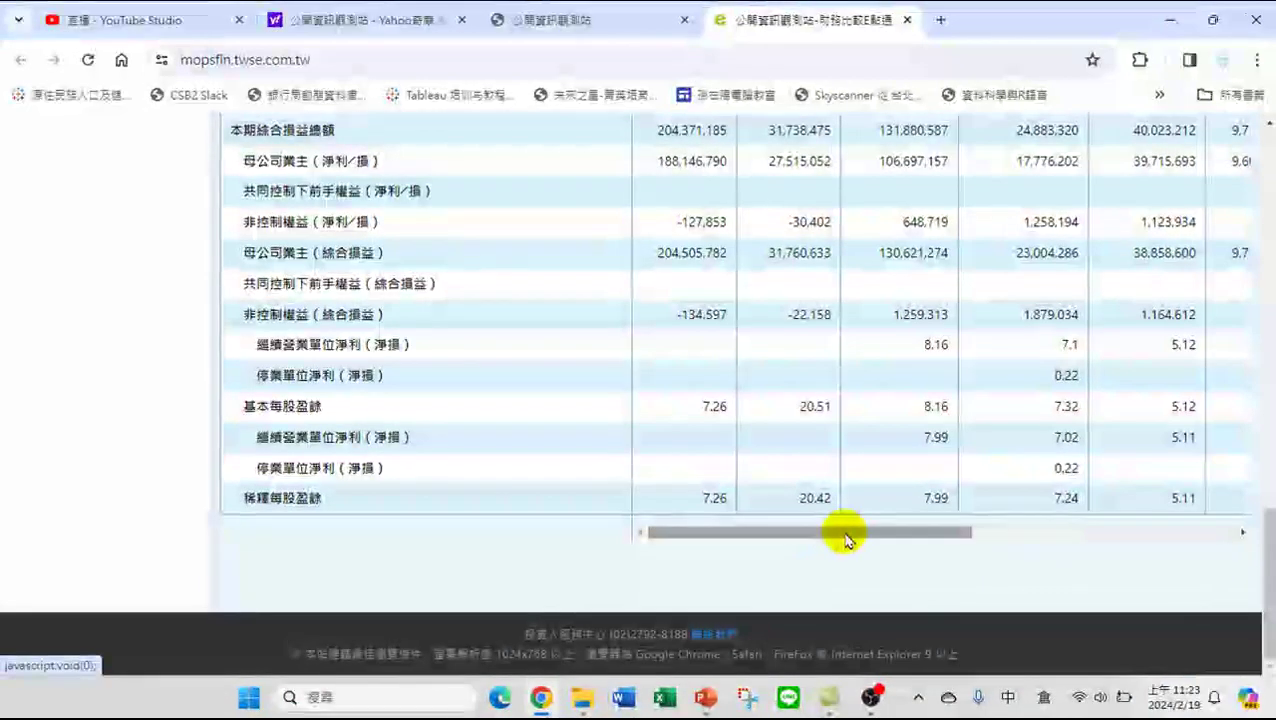
pyautogui.moveTo(845, 538); pyautogui.dragTo(1268, 265)
pyautogui.click(1267, 545)
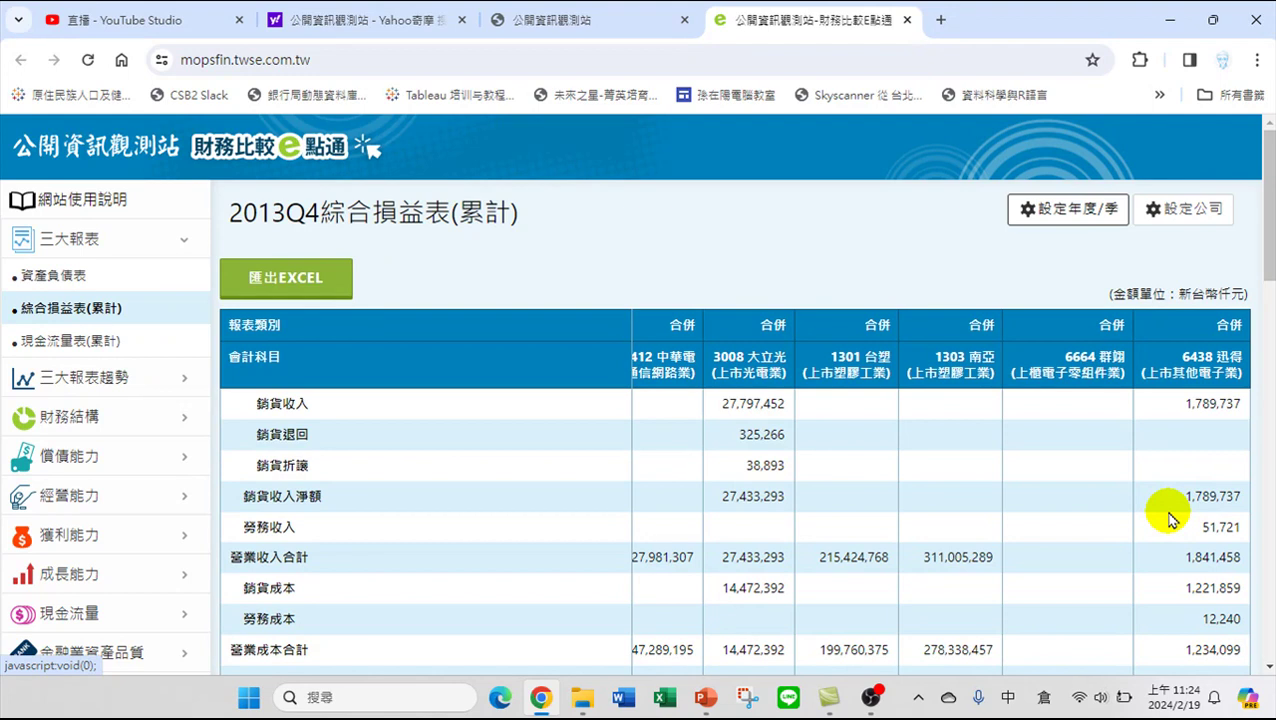
# Change the report period to 2014 第一季 and run the comparison
pyautogui.click(1080, 208)
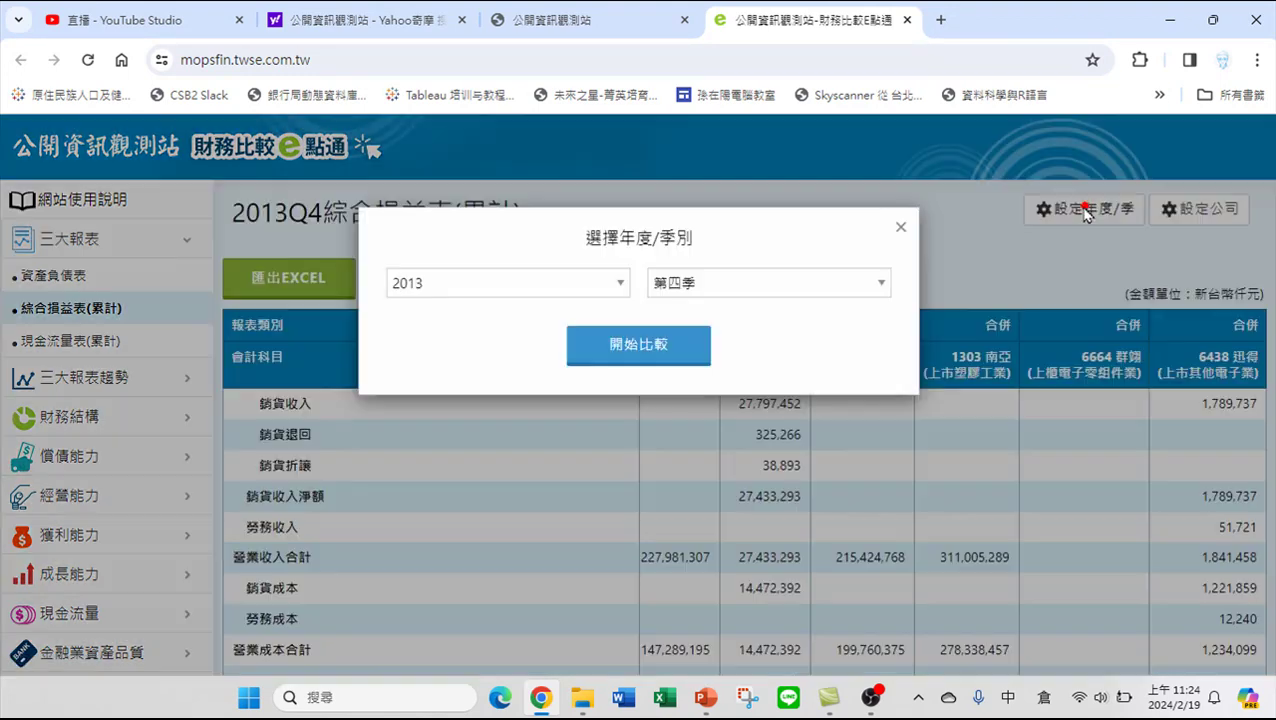
pyautogui.click(524, 283)
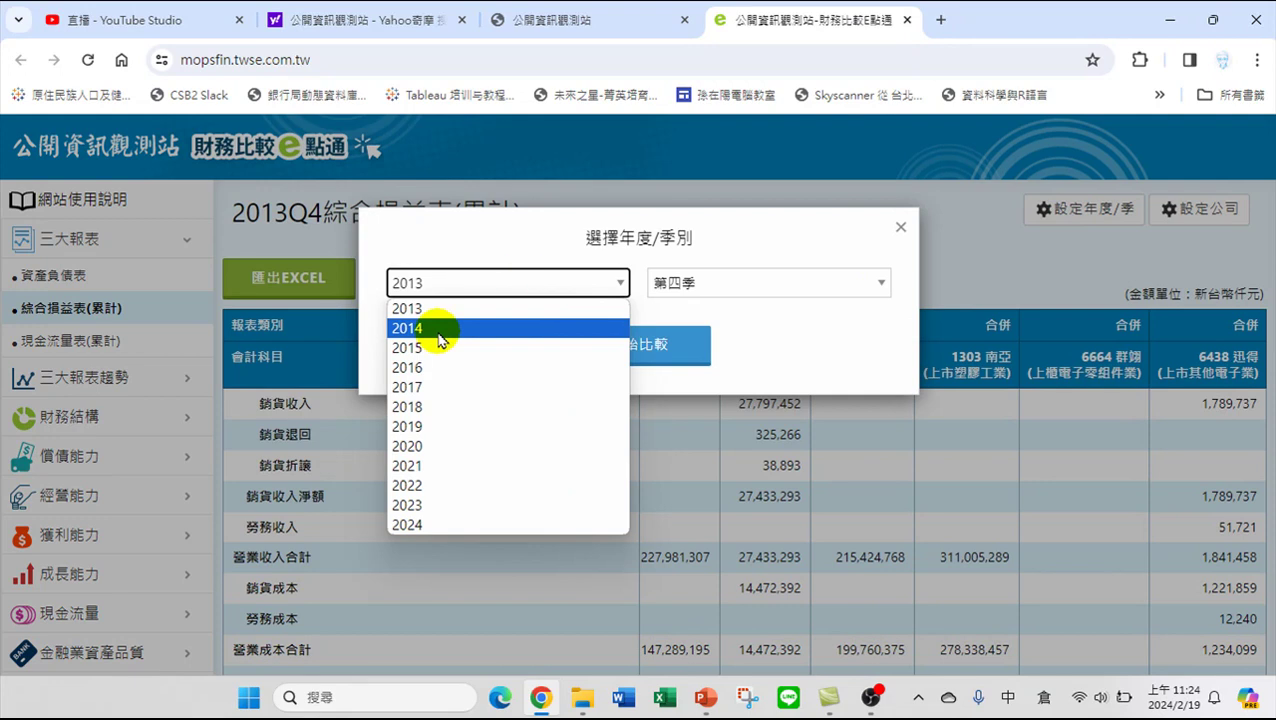
pyautogui.click(440, 330)
pyautogui.click(750, 282)
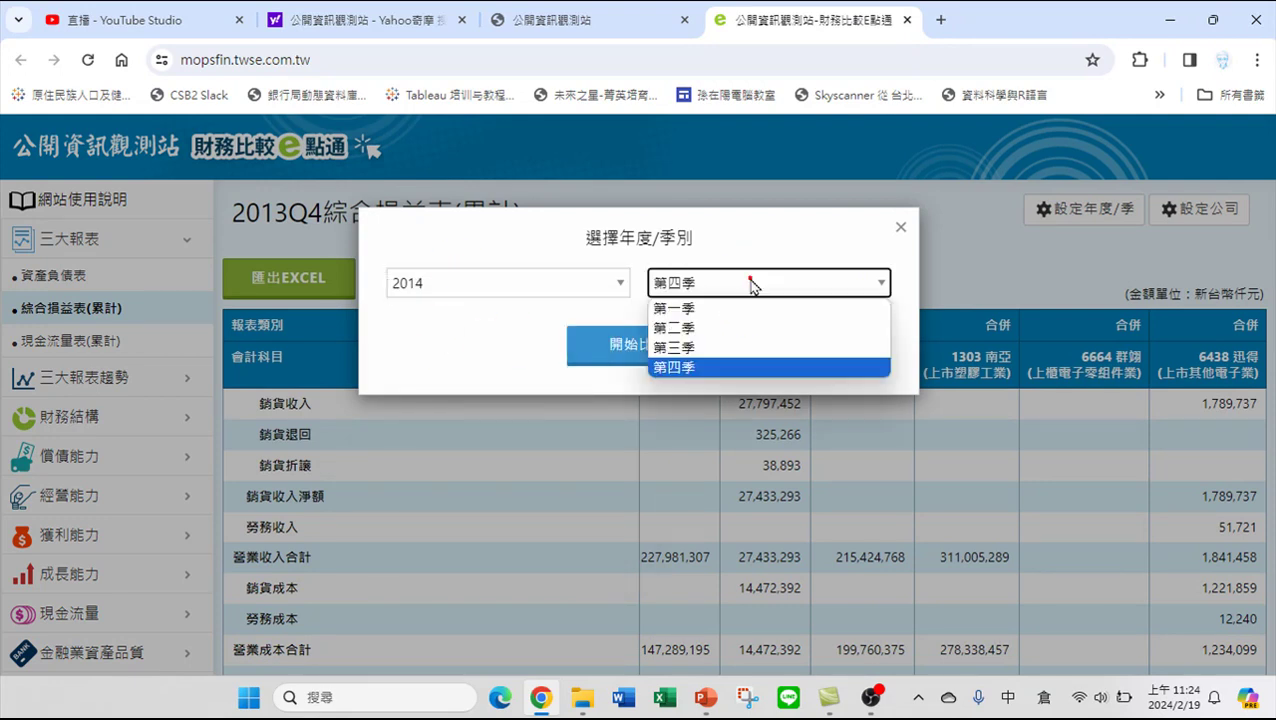
pyautogui.click(674, 310)
pyautogui.click(652, 344)
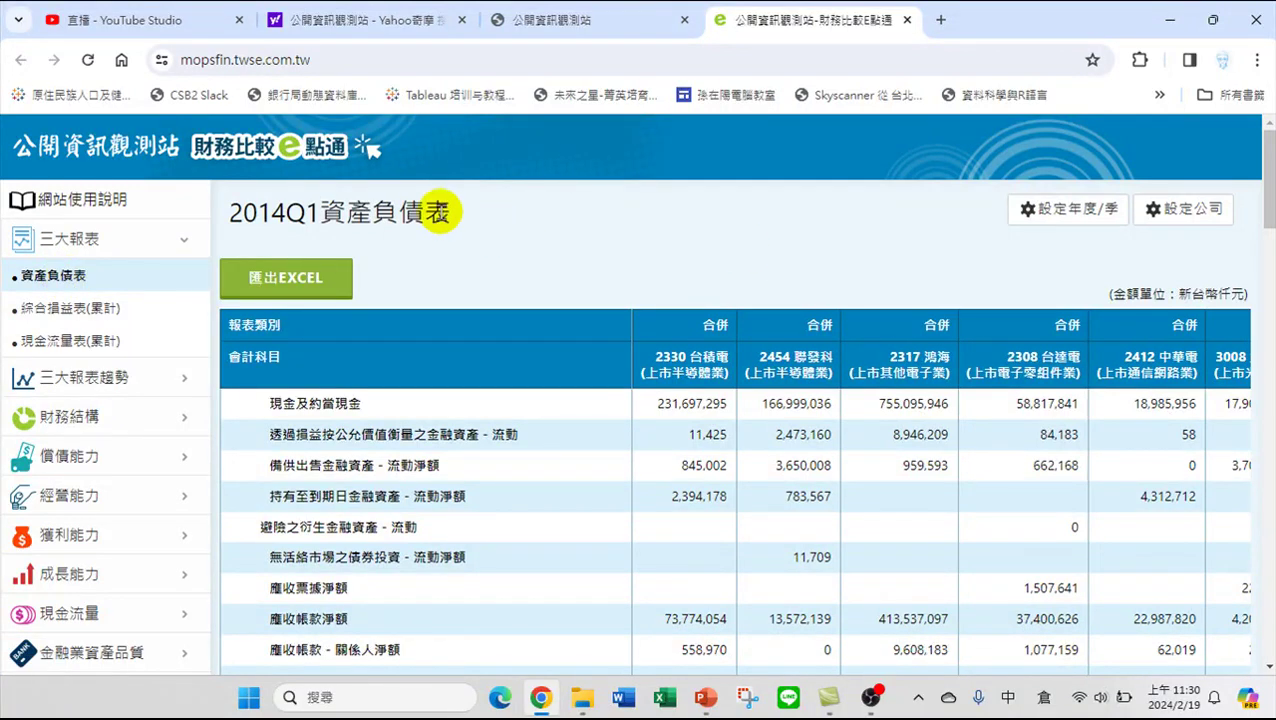
# Set the 資產負債表 report's period to 2013 第一季 and run the comparison
pyautogui.click(1065, 214)
pyautogui.click(582, 284)
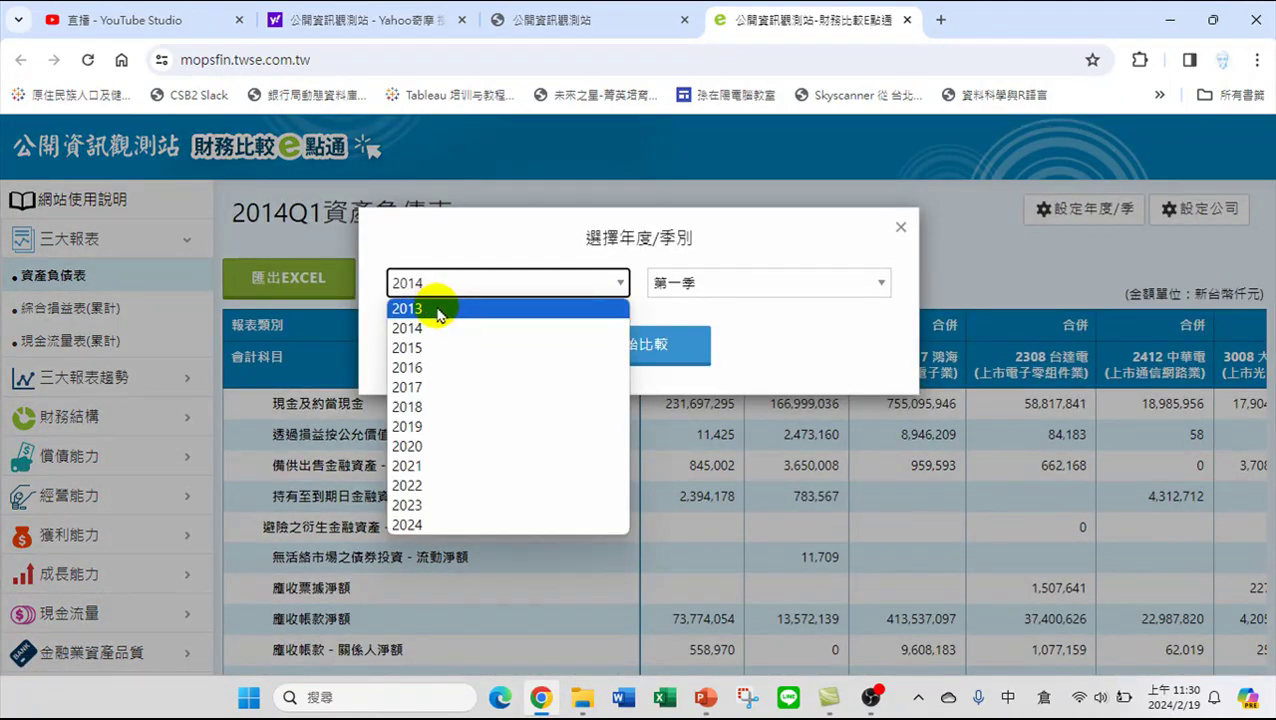
pyautogui.click(490, 312)
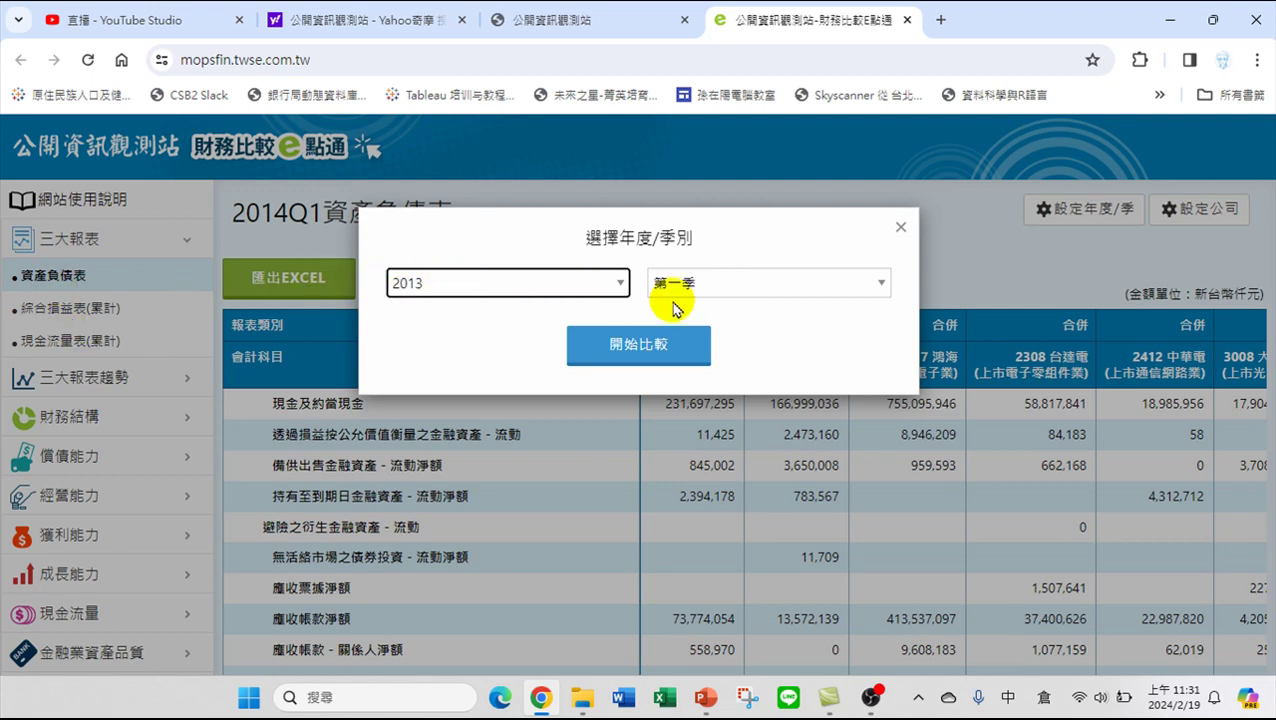
pyautogui.click(655, 345)
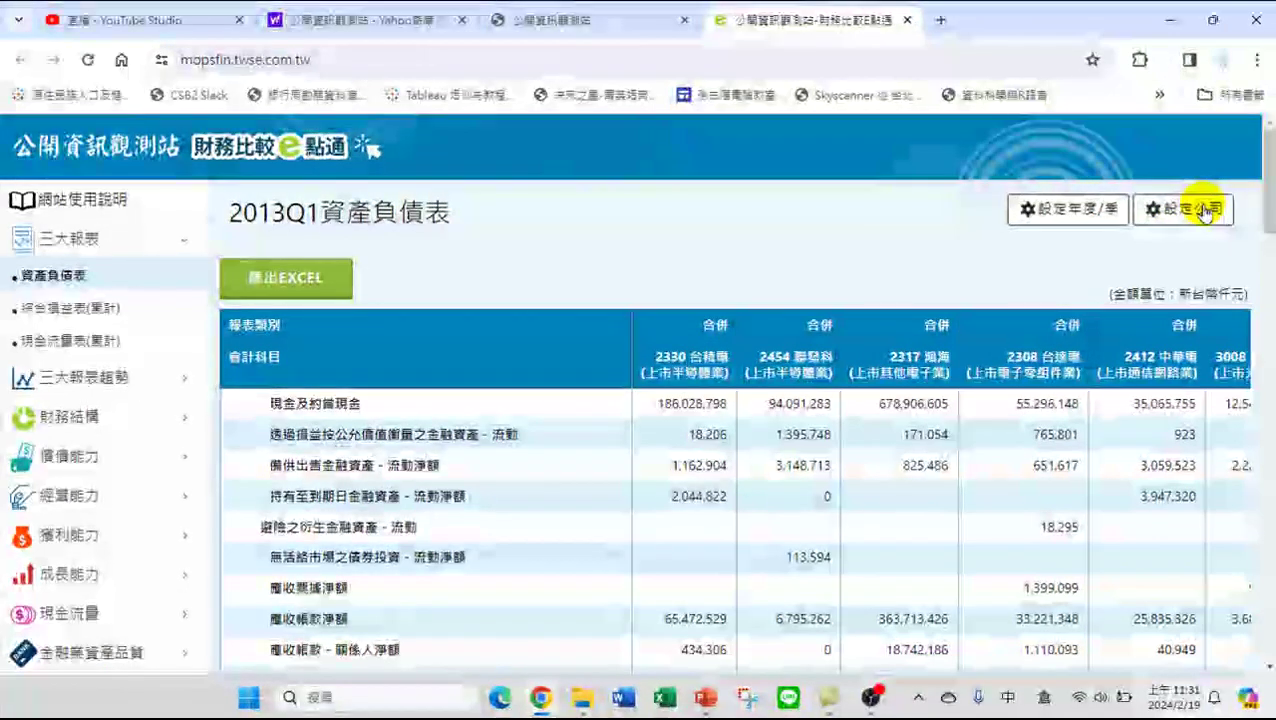
# Review the companies chosen for the balance sheet comparison and close the selection without changes
pyautogui.click(1197, 204)
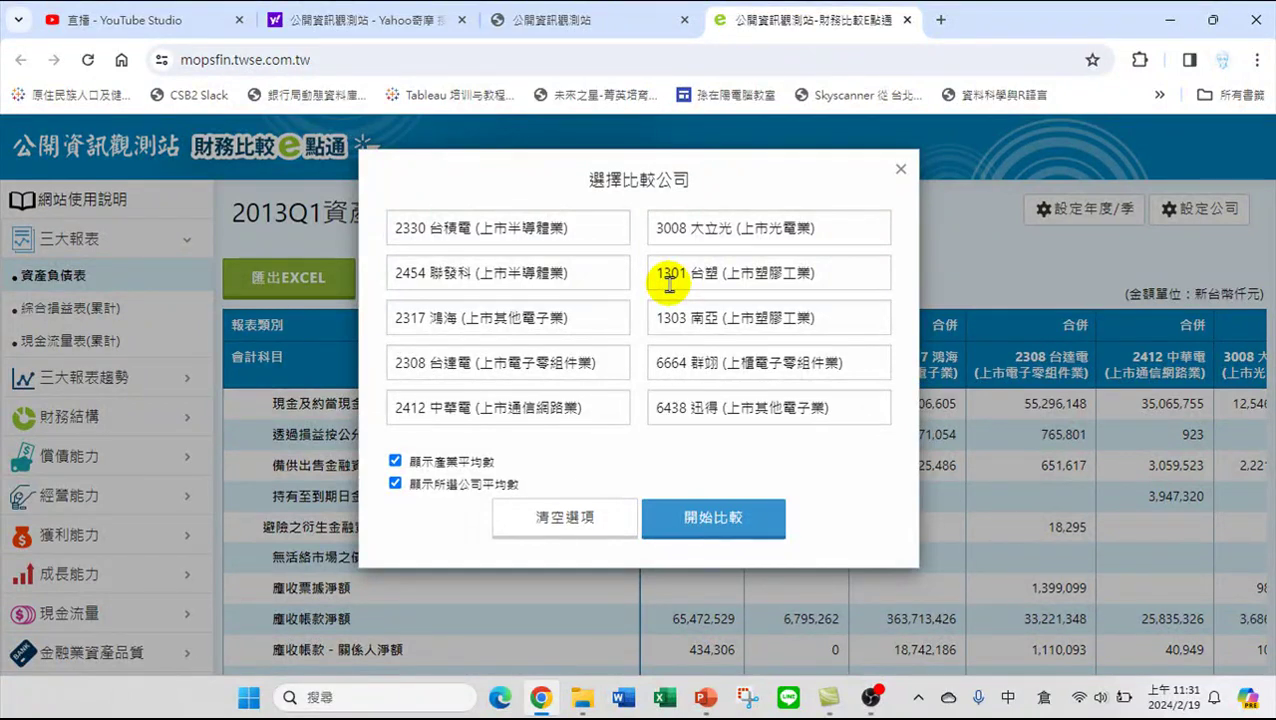
pyautogui.click(727, 518)
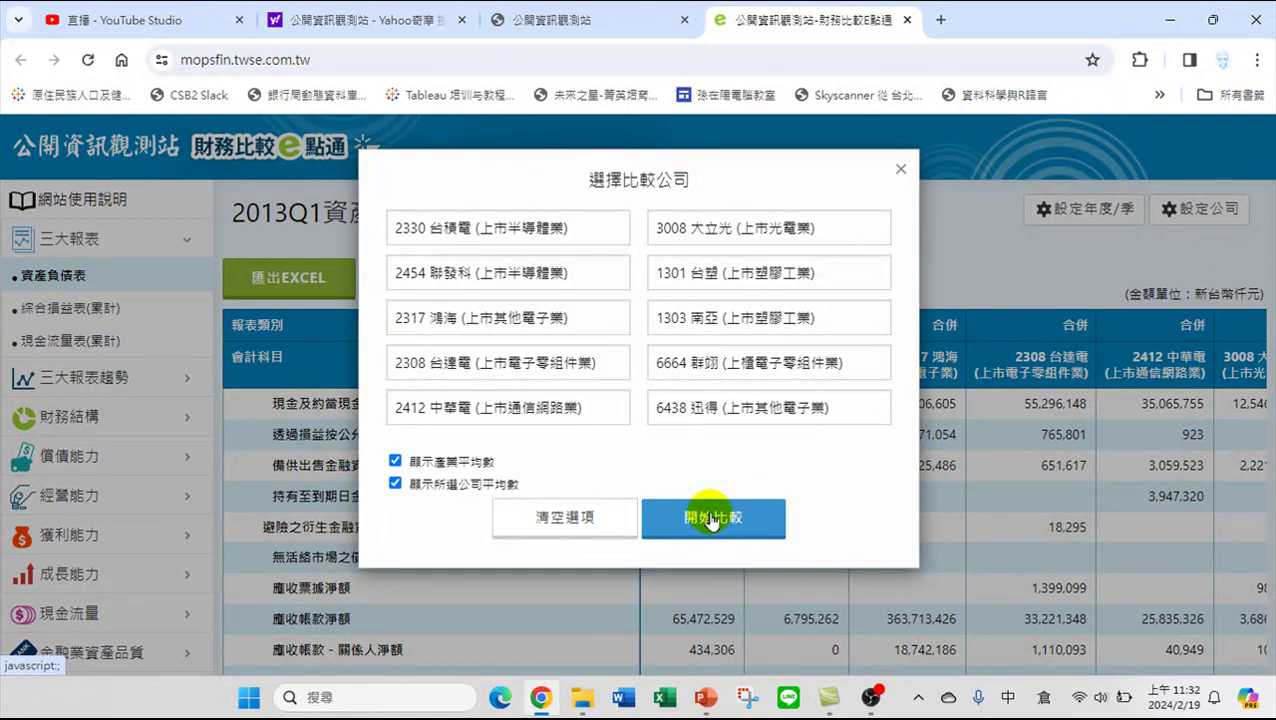
pyautogui.click(900, 172)
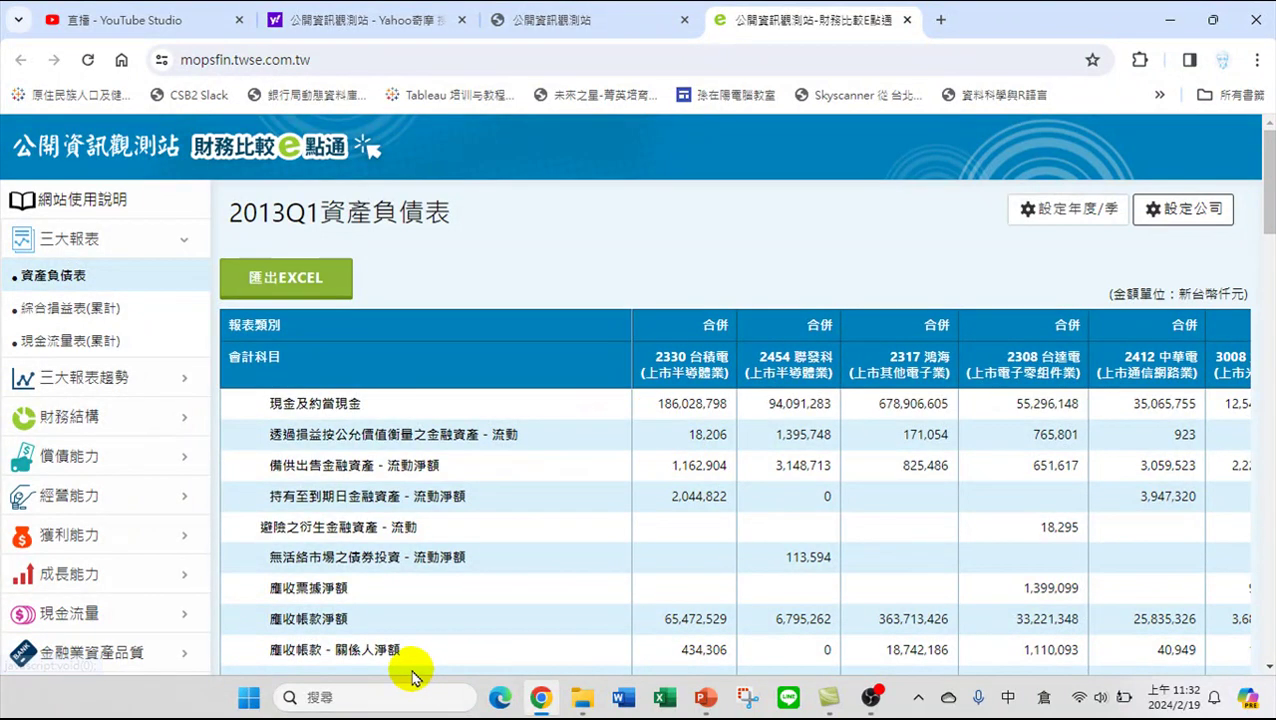
# Check the 2013Q1 balance sheet across to the 6438 迅得 column and export it to Excel
pyautogui.moveTo(1265, 158); pyautogui.dragTo(1256, 589)
pyautogui.moveTo(954, 530); pyautogui.dragTo(1225, 535)
pyautogui.moveTo(1268, 606); pyautogui.dragTo(1262, 513)
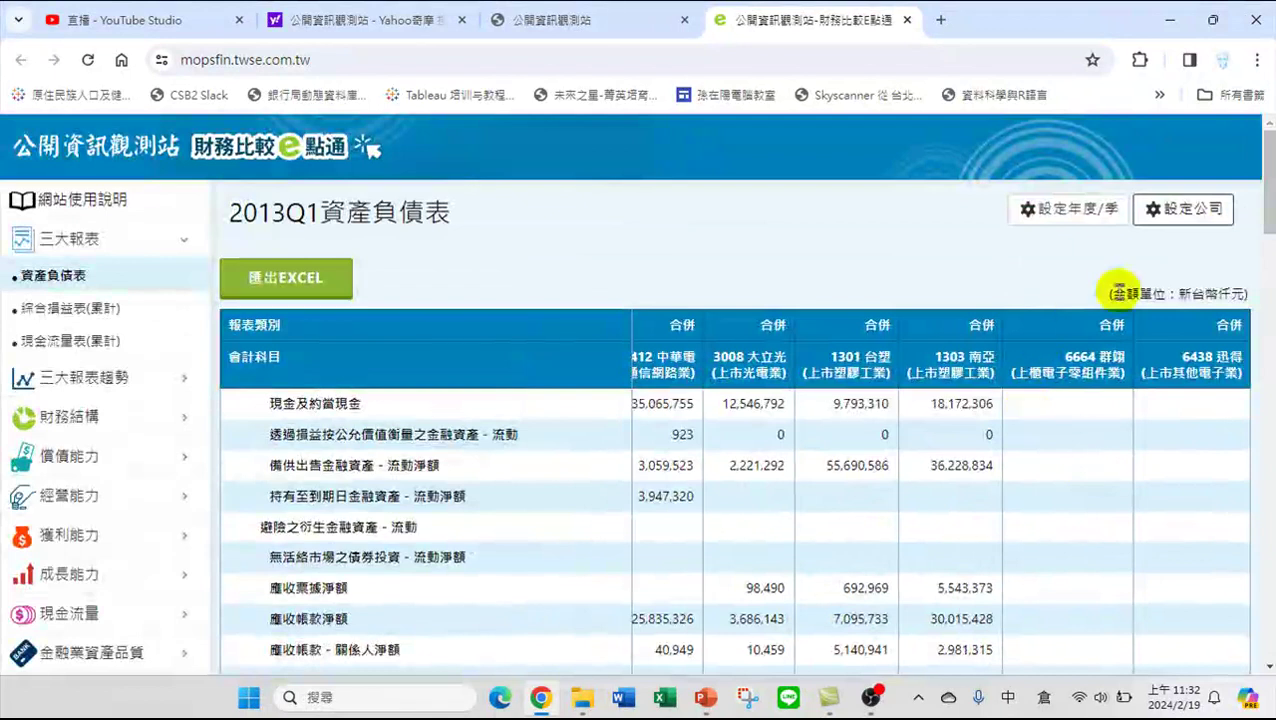
pyautogui.moveTo(1268, 182); pyautogui.dragTo(1266, 150)
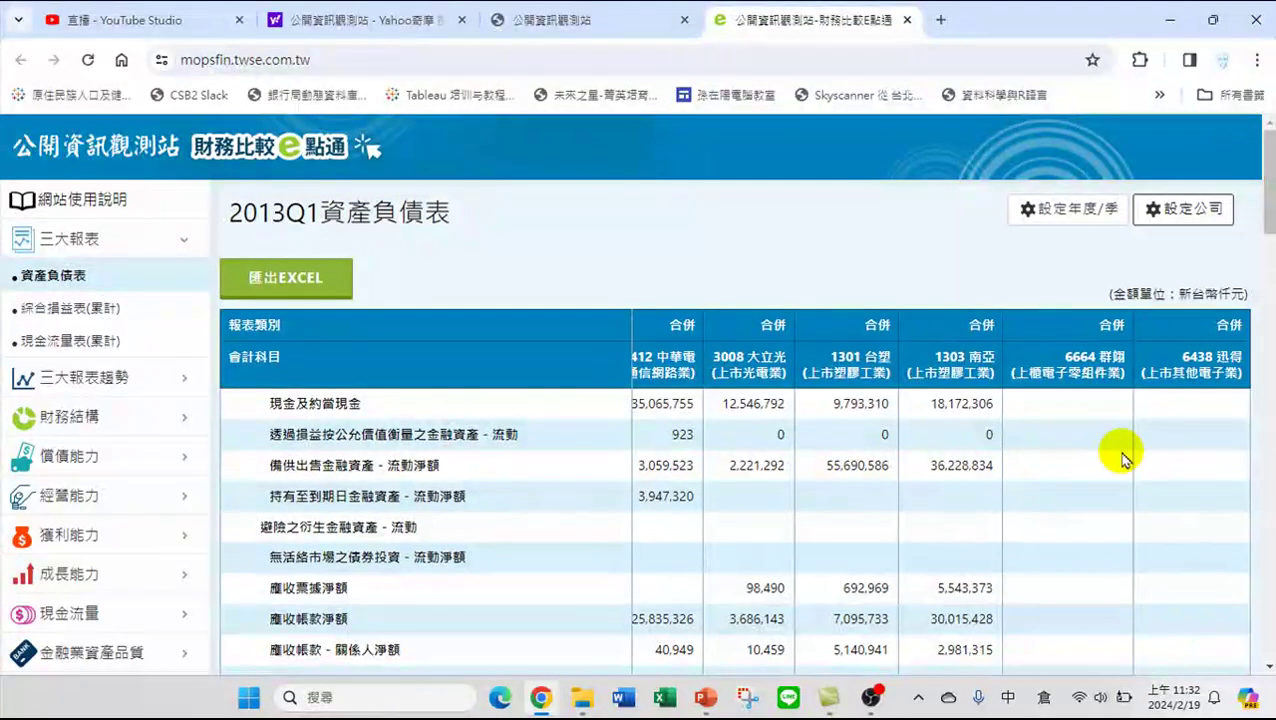
pyautogui.click(270, 282)
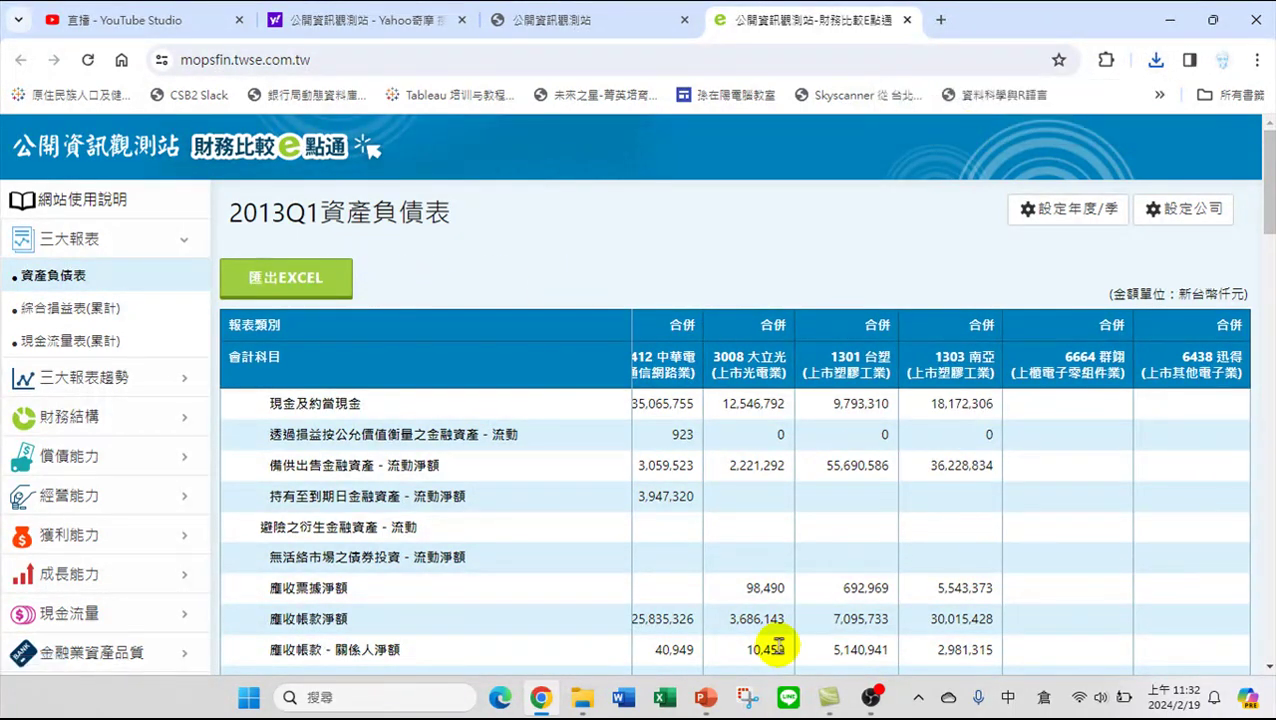
# Switch to File Explorer, find the exported 資產負債表 (2).xlsx in the Downloads folder, and return to the 2013Q1 report
pyautogui.click(582, 697)
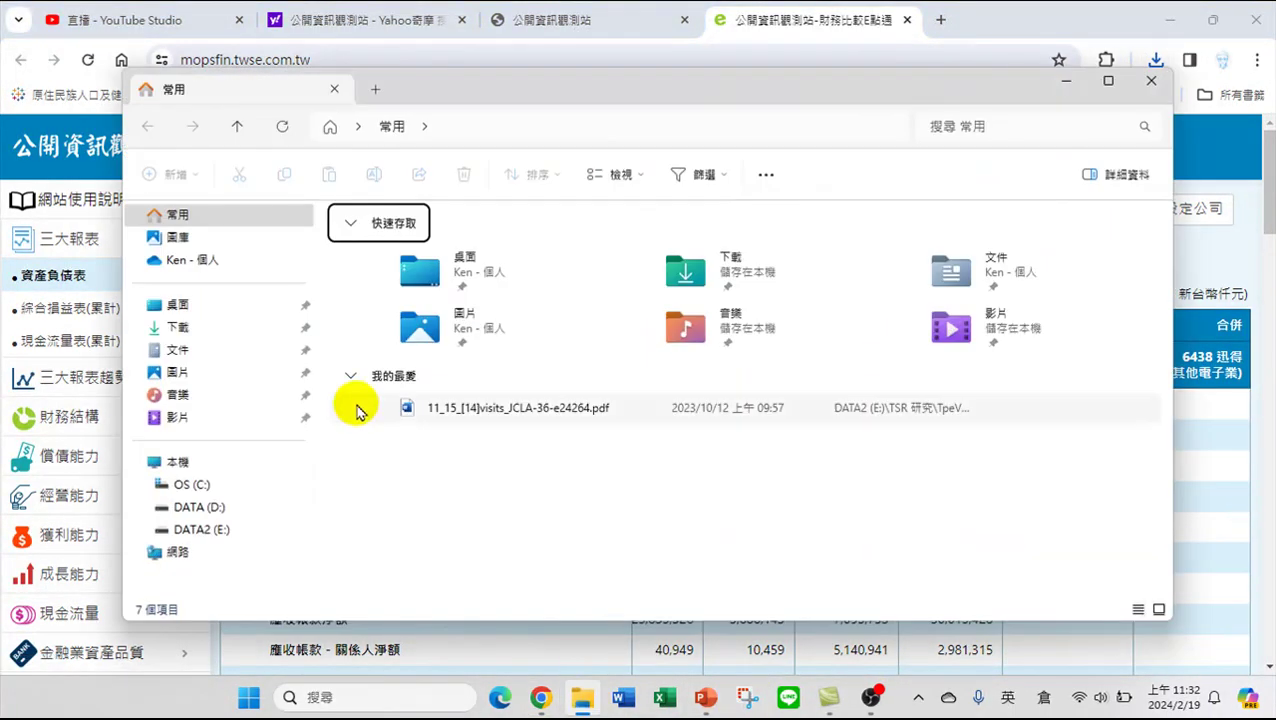
pyautogui.click(190, 336)
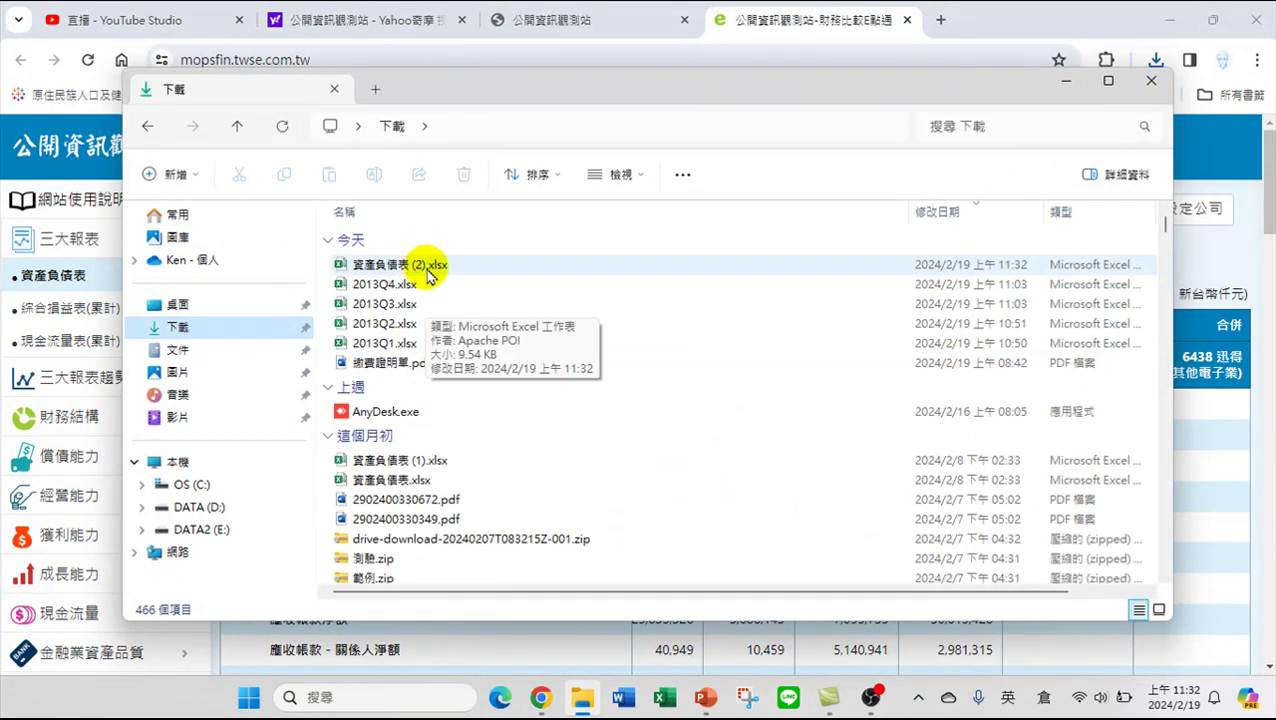
pyautogui.click(404, 266)
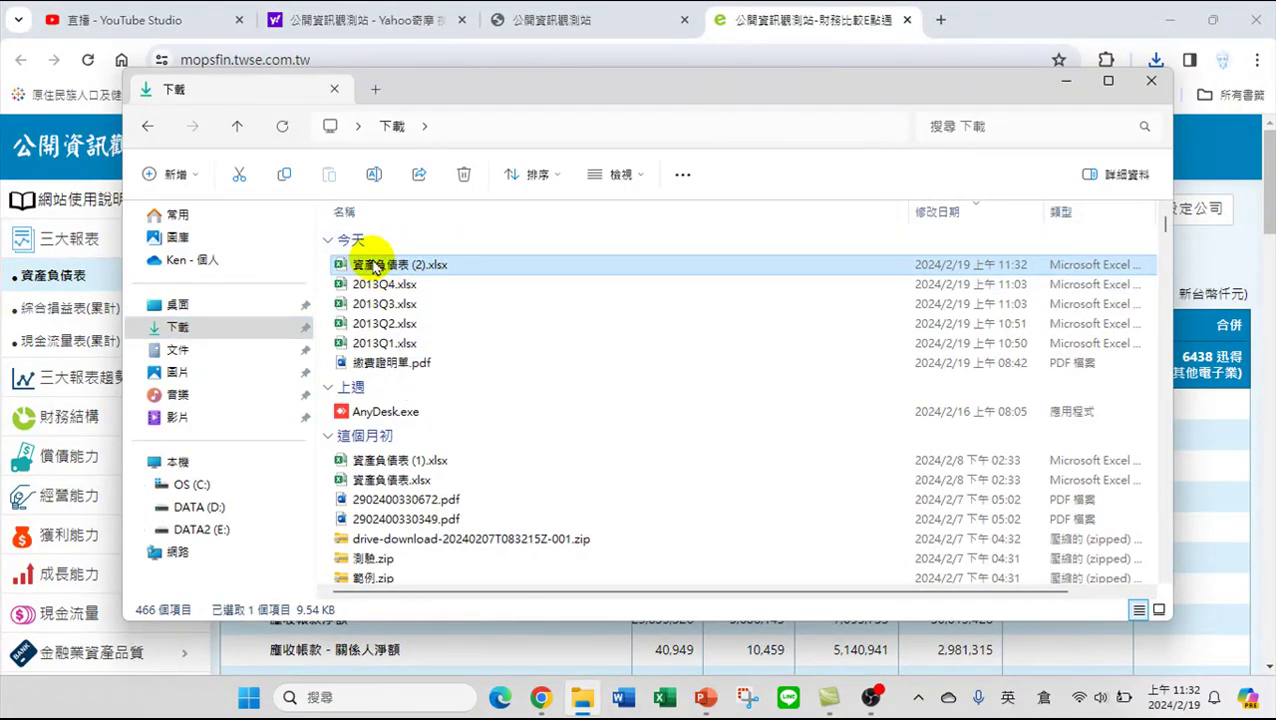
pyautogui.click(1078, 88)
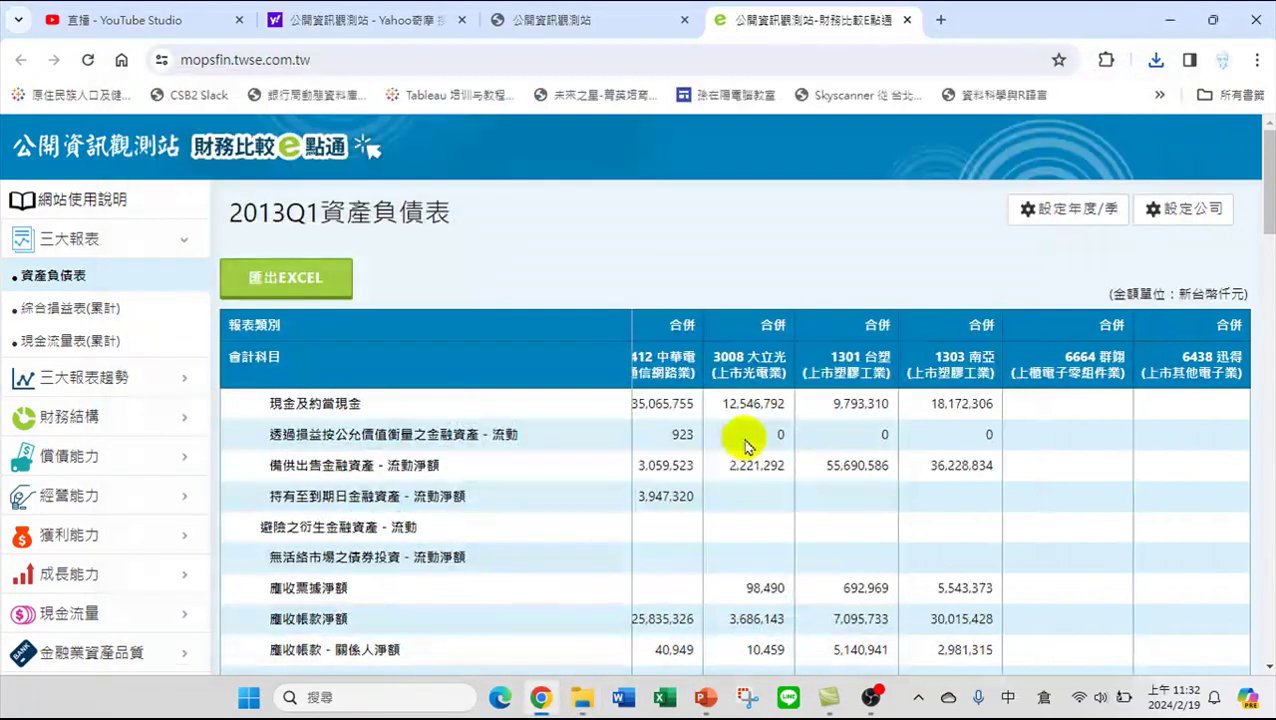
# Set the 資產負債表 report's period to 2013 第二季 and run the comparison
pyautogui.click(1088, 210)
pyautogui.click(766, 285)
pyautogui.click(748, 348)
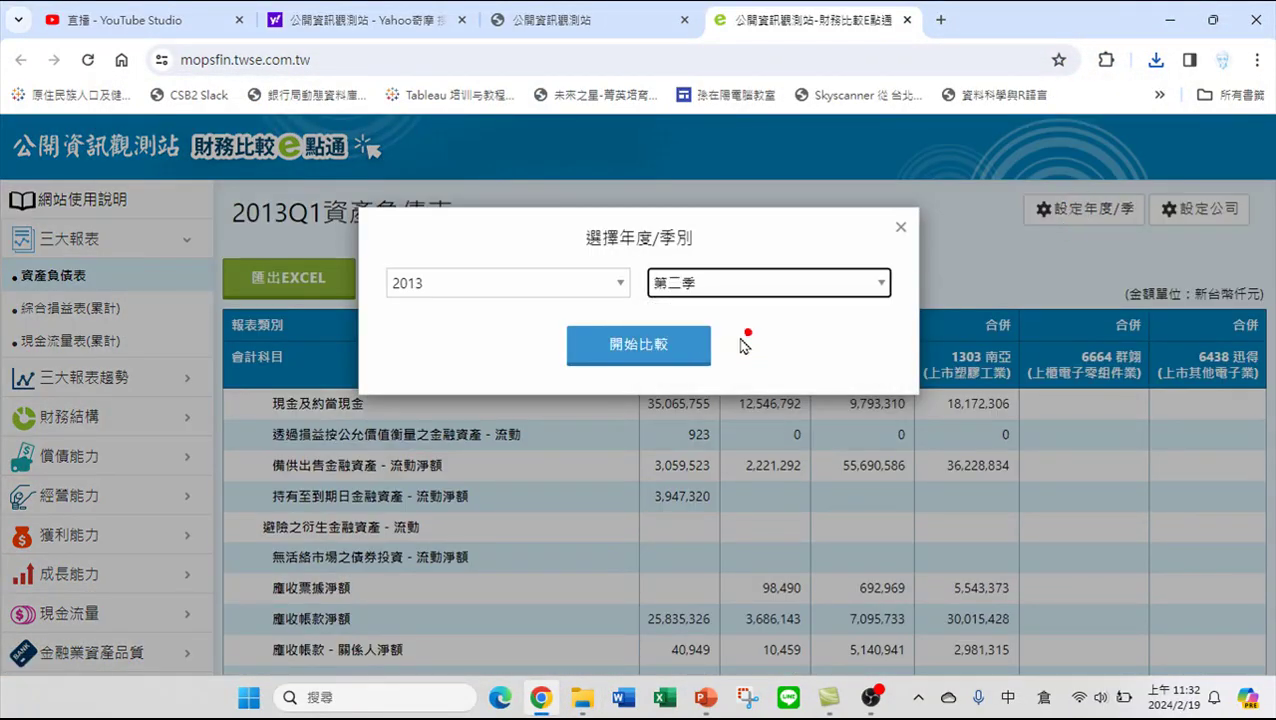
pyautogui.click(660, 344)
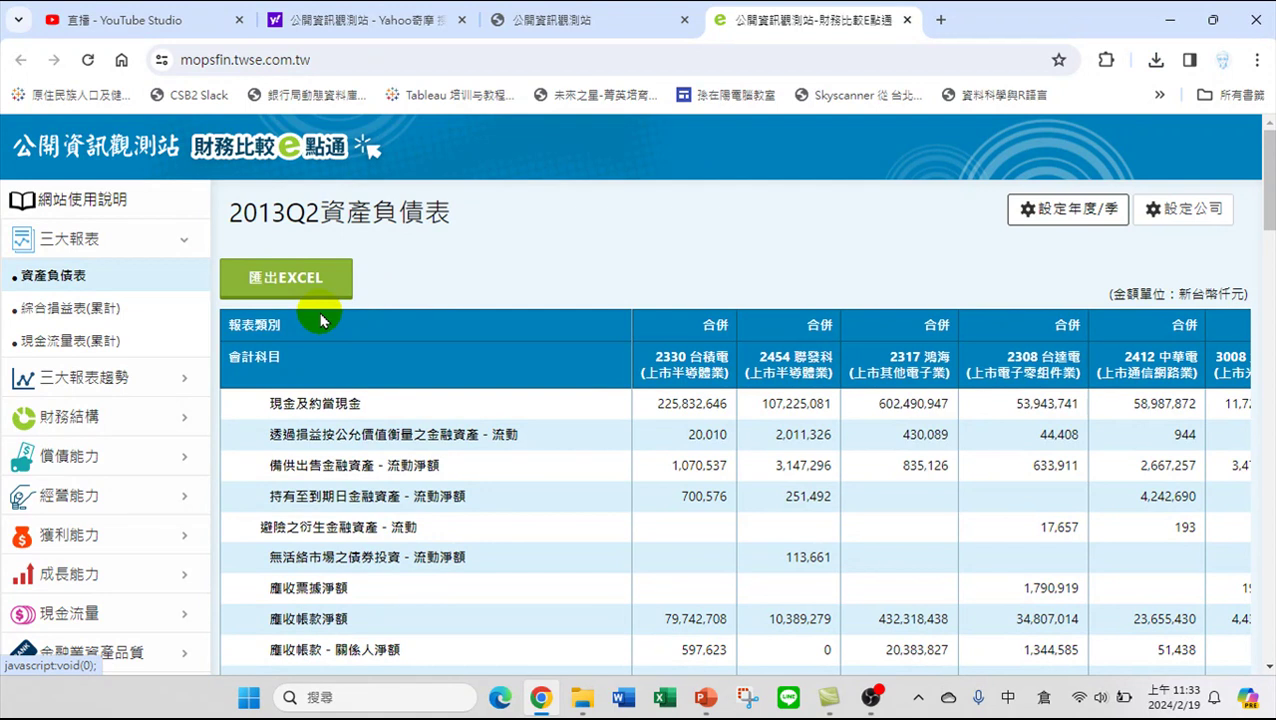
# Switch to File Explorer and rename 資產負債表 (2).xlsx in Downloads as 資2013Q1.xlsx
pyautogui.click(583, 706)
pyautogui.click(366, 263)
pyautogui.press('F2')
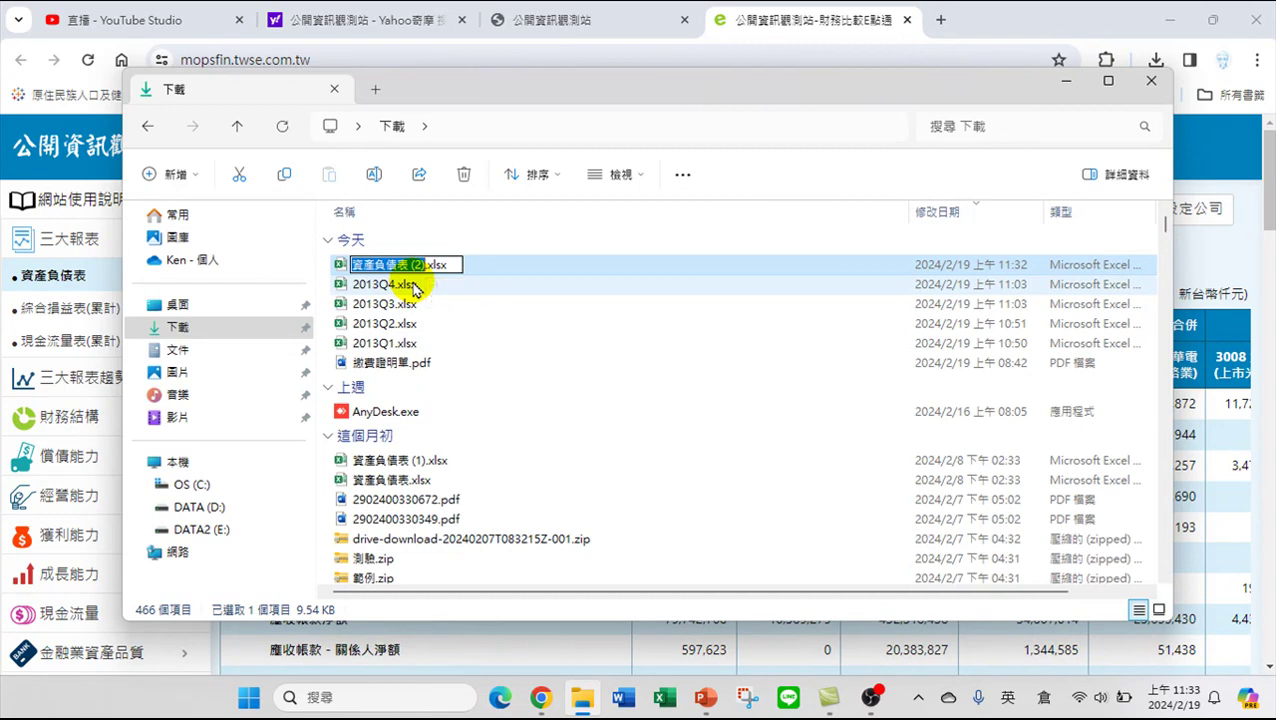
pyautogui.press('Right')
pyautogui.press('BackSpace')
pyautogui.press('BackSpace')
pyautogui.press('BackSpace')
pyautogui.press('BackSpace')
pyautogui.press('BackSpace')
pyautogui.press('BackSpace')
pyautogui.press('BackSpace')
pyautogui.press('BackSpace')
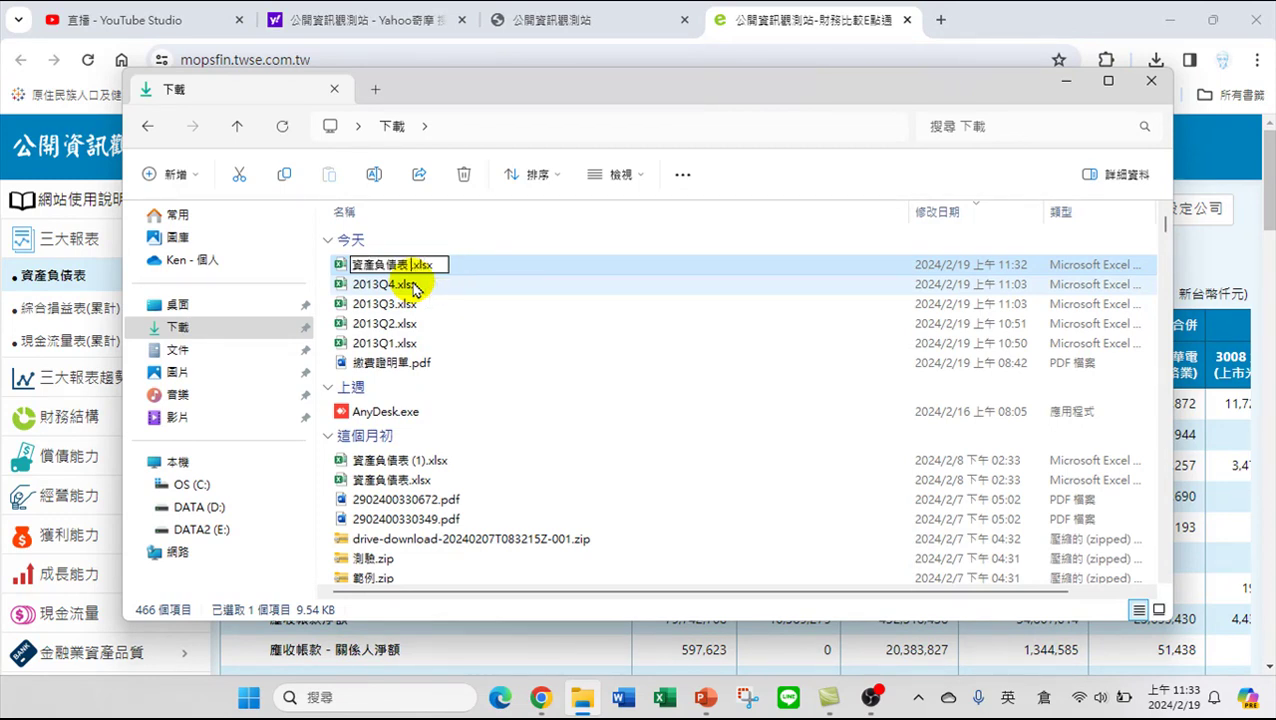
pyautogui.write('2013Q')
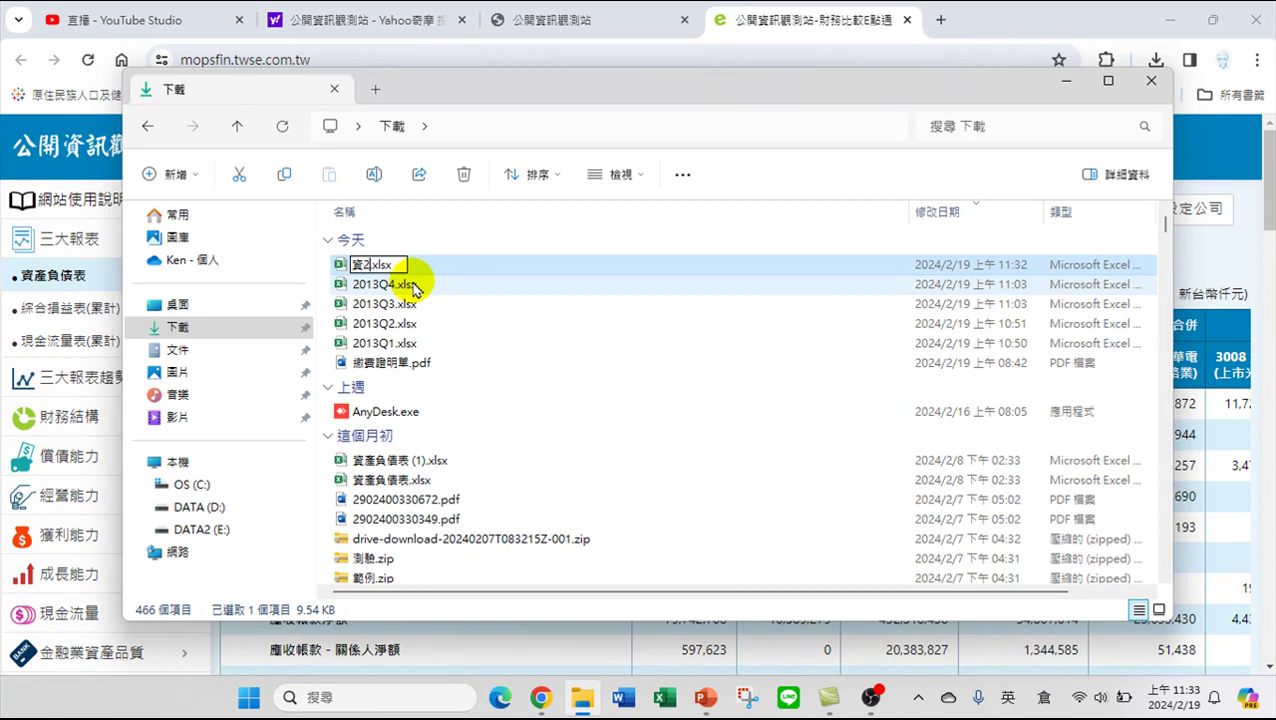
pyautogui.write('1')
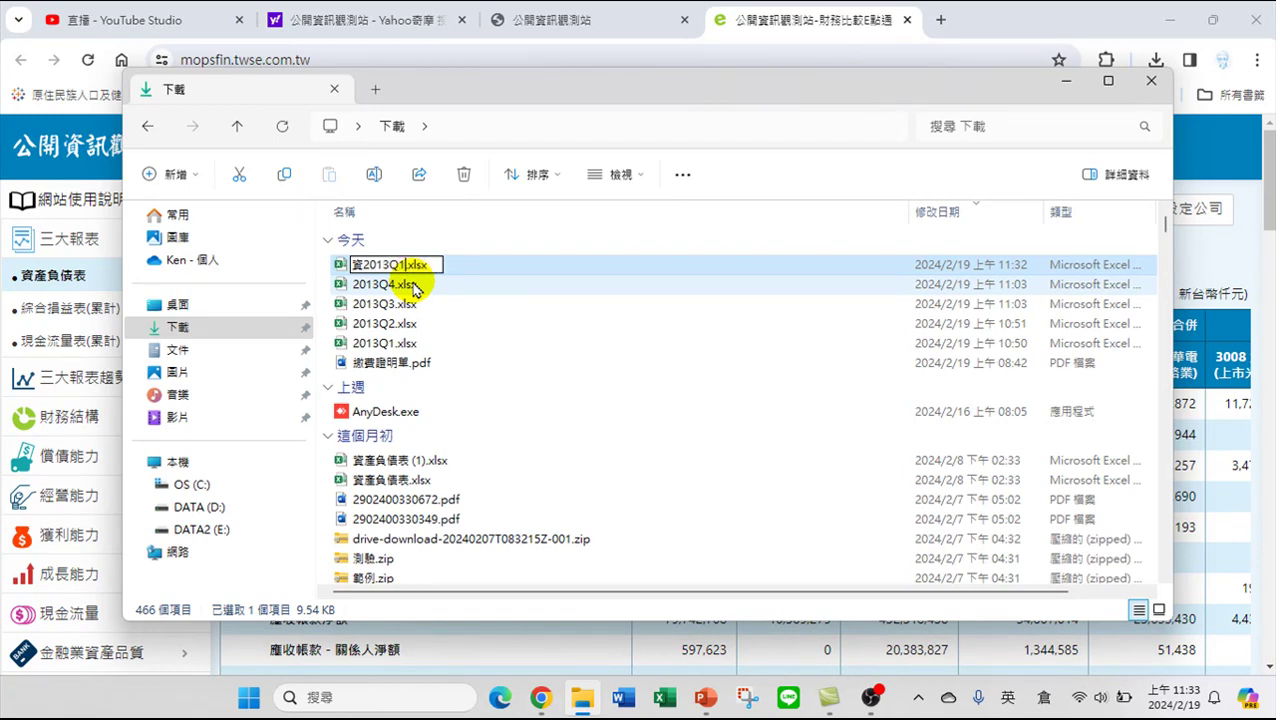
pyautogui.press('Return')
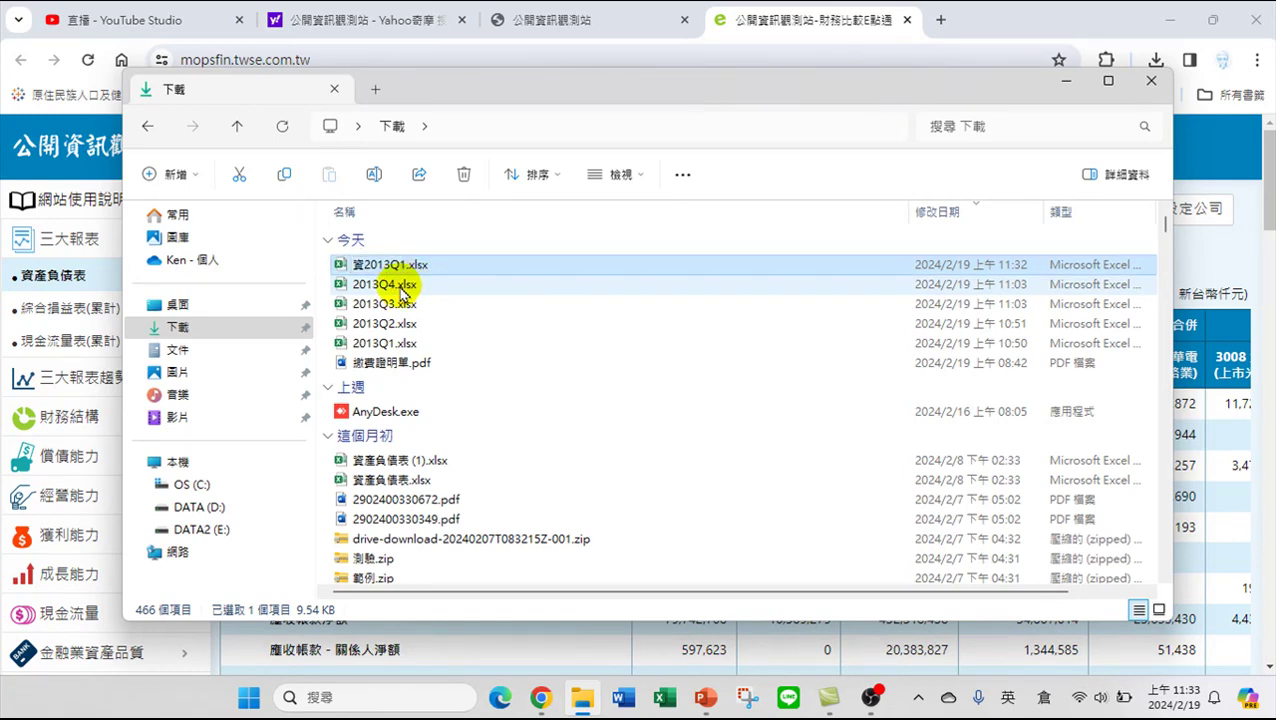
# Rename the income statement file 2013Q1.xlsx as 損2013Q1.xlsx
pyautogui.click(388, 288)
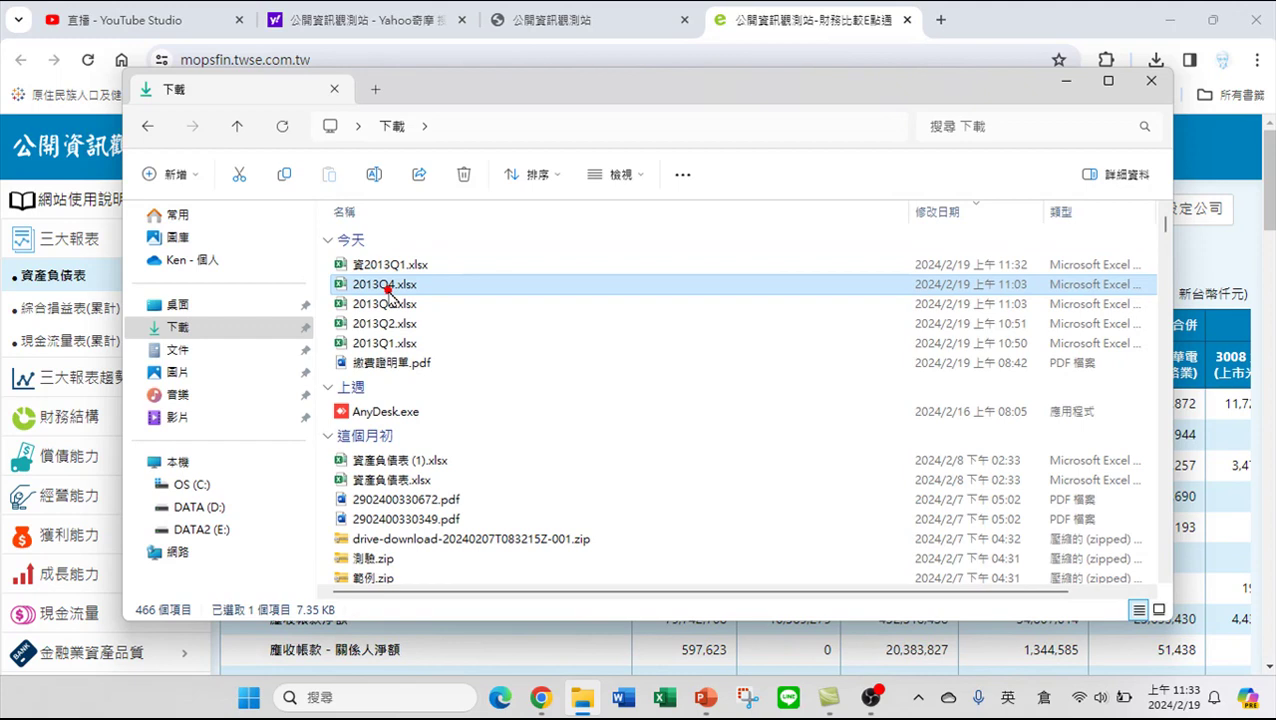
pyautogui.click(362, 343)
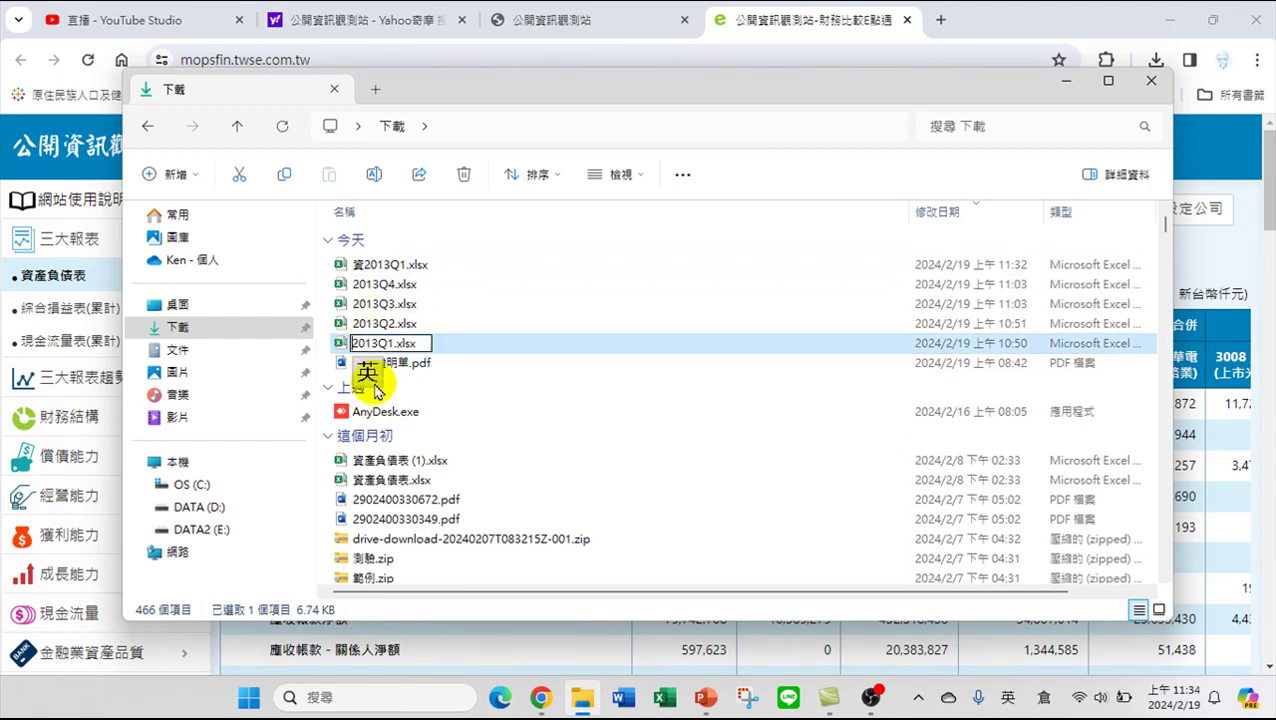
pyautogui.press('shift')
pyautogui.write('損')
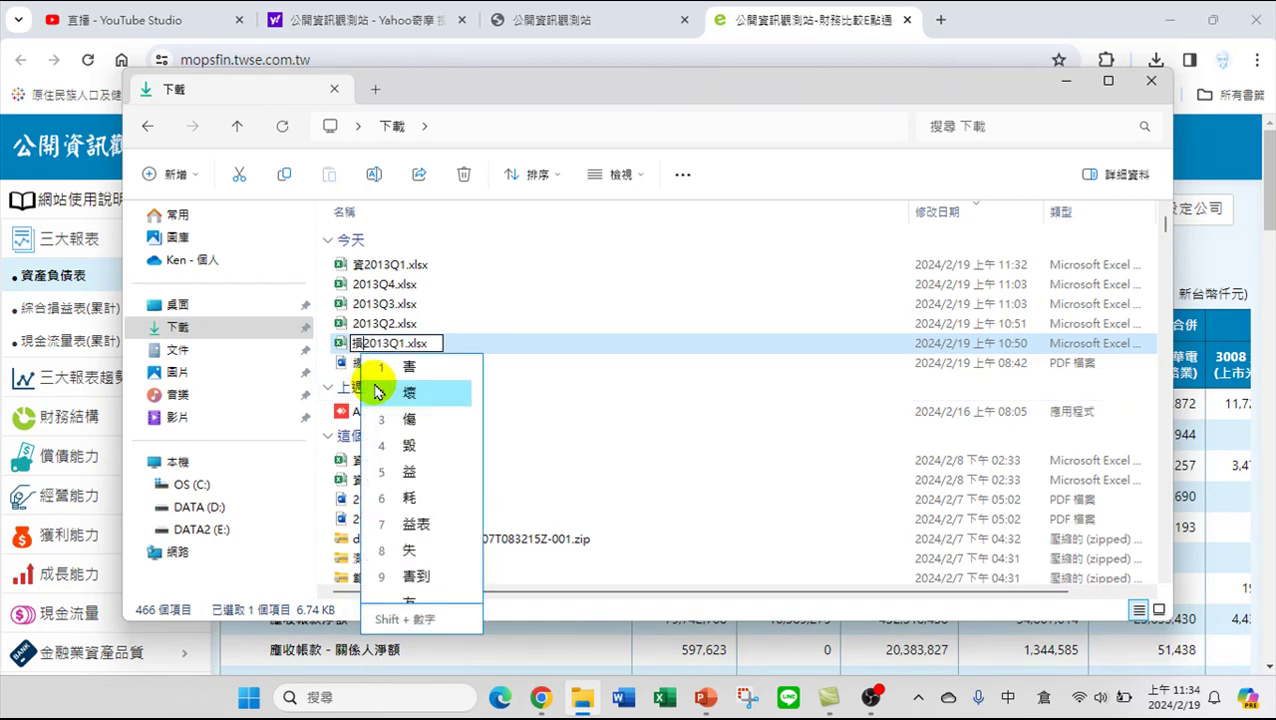
pyautogui.press('Escape')
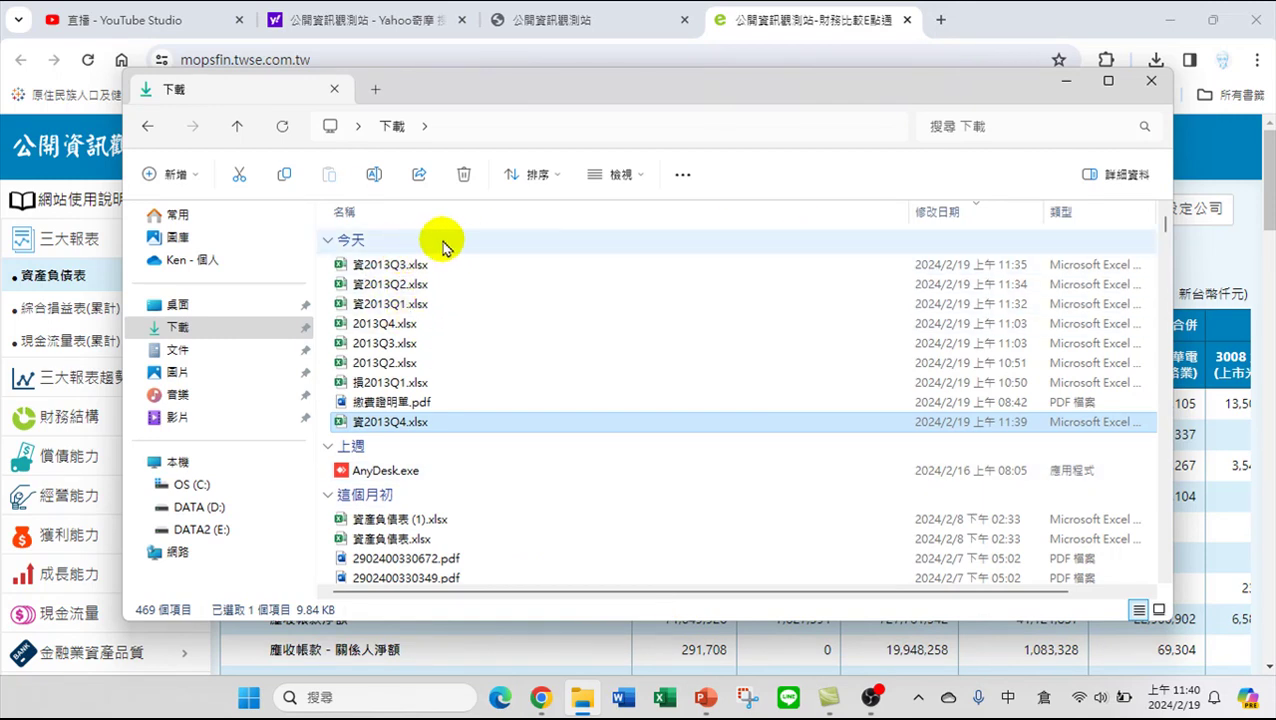
# Sort the Downloads folder by modification date, newest first, and rename 2013Q2.xlsx as 損2013Q2.xlsx
pyautogui.click(935, 213)
pyautogui.click(937, 215)
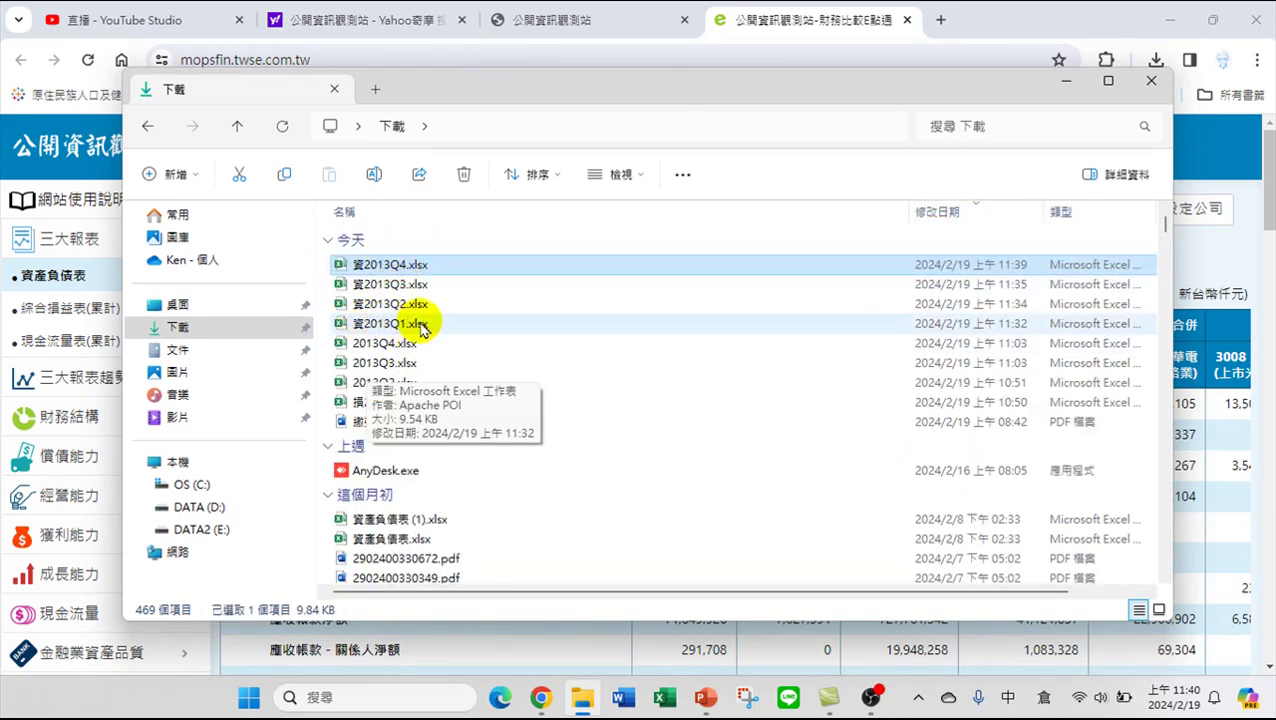
pyautogui.click(380, 388)
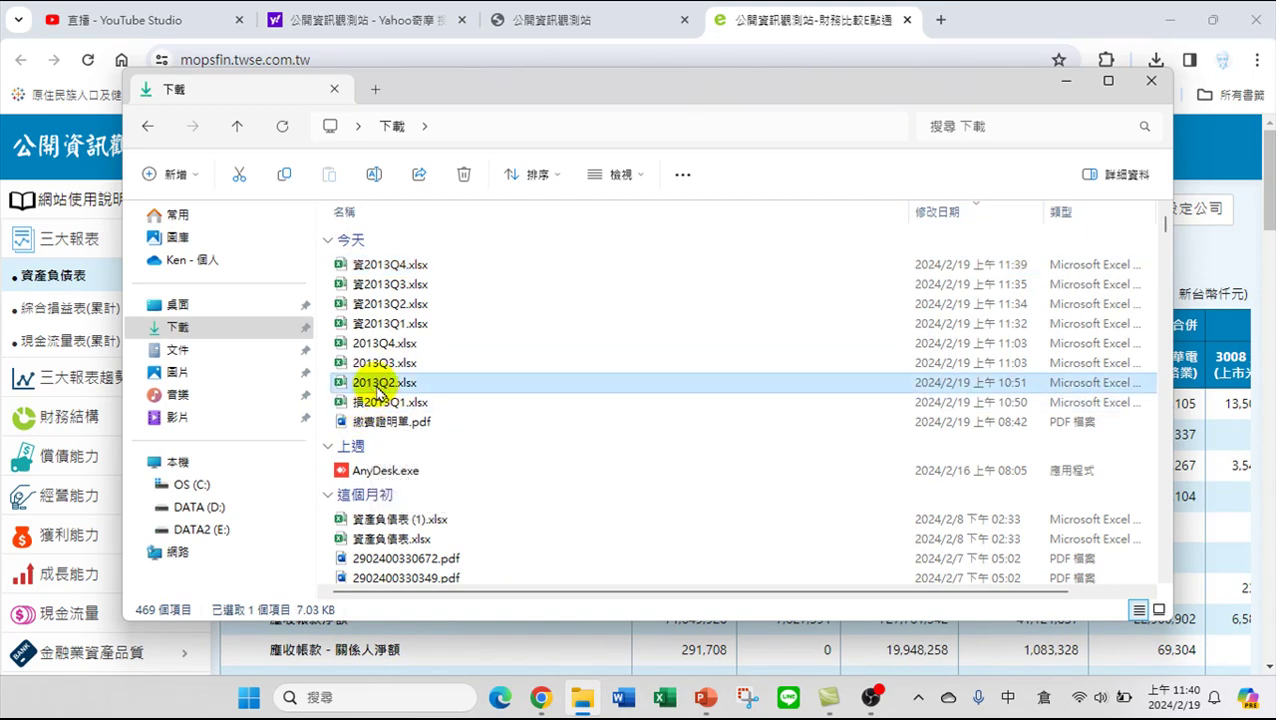
pyautogui.click(372, 385)
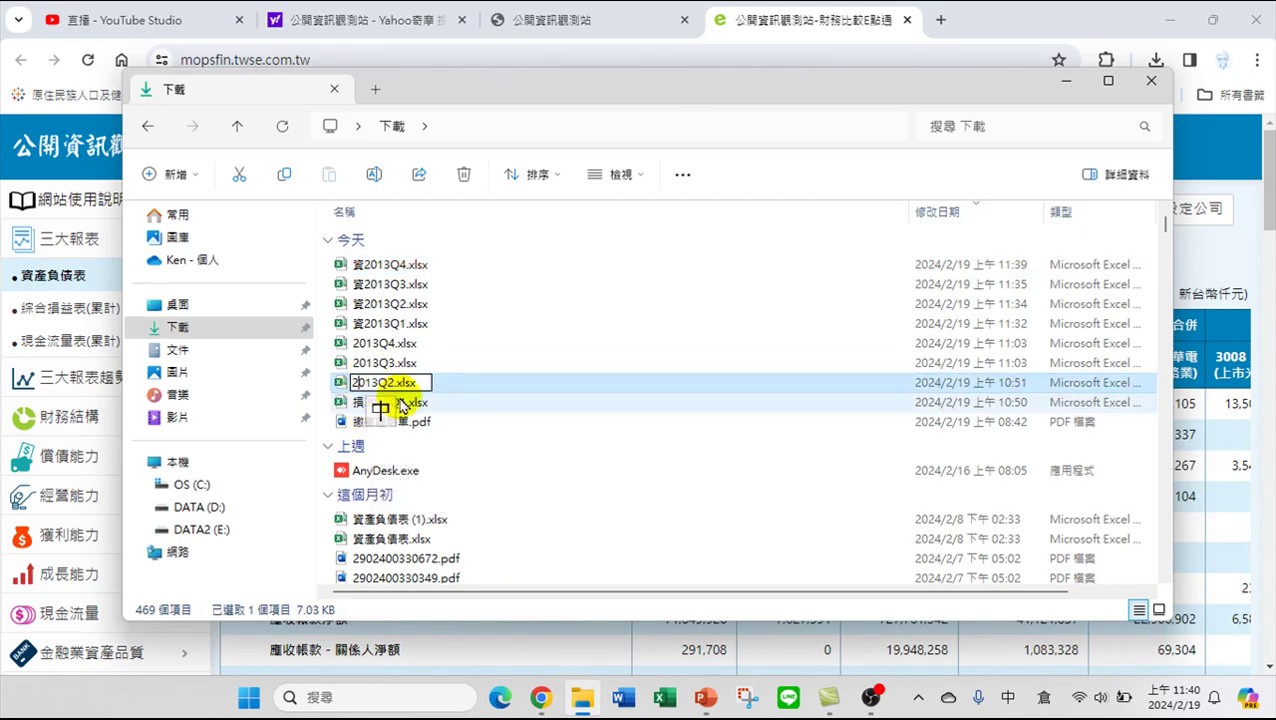
pyautogui.click(400, 401)
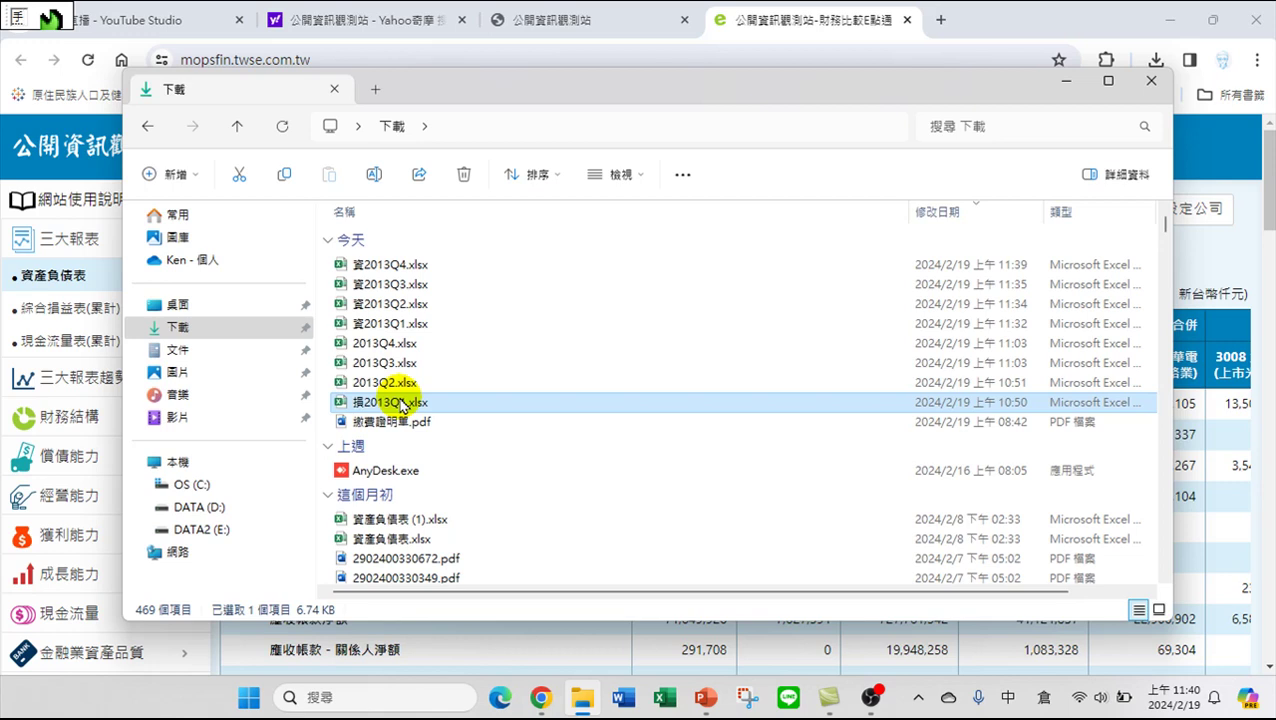
pyautogui.click(366, 384)
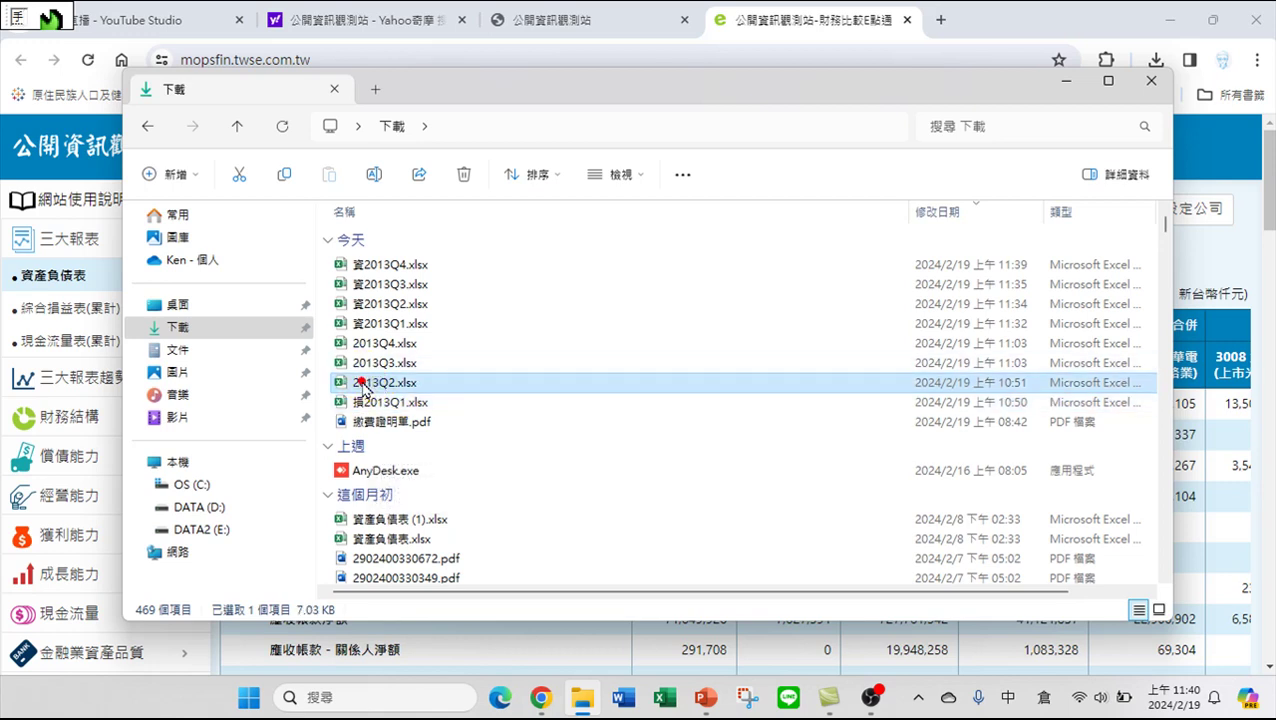
pyautogui.click(358, 388)
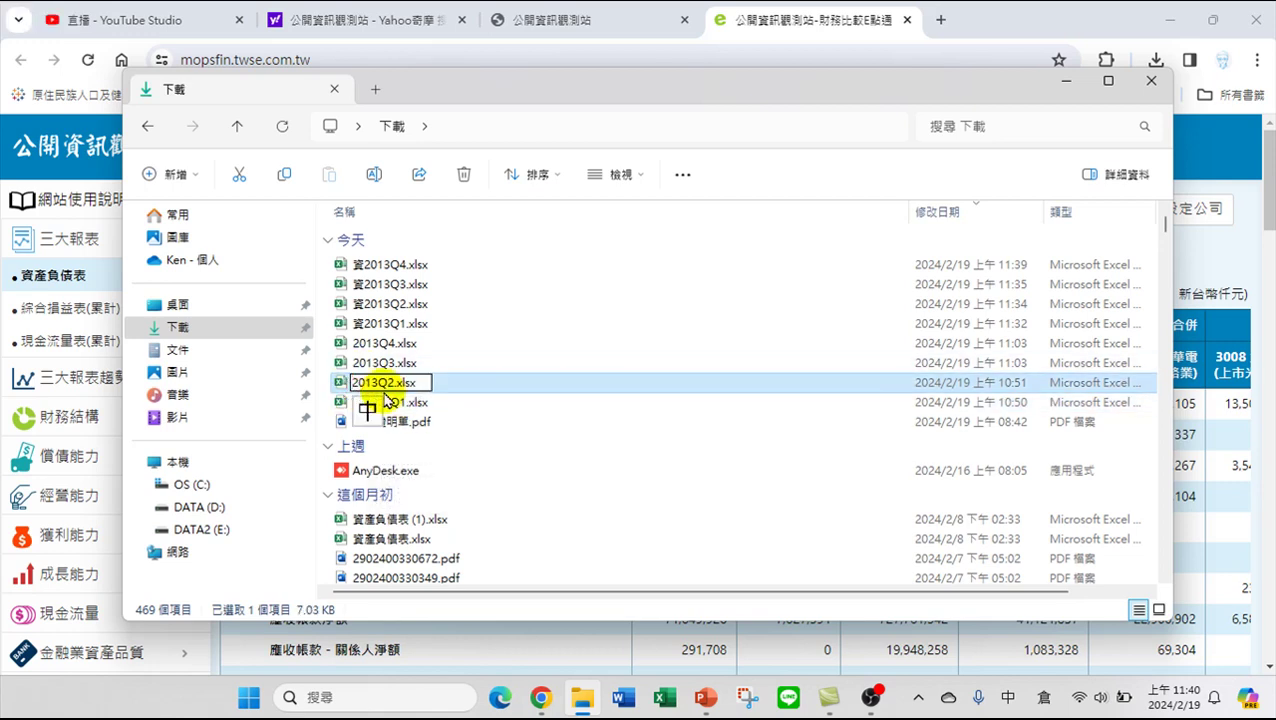
pyautogui.press('space')
pyautogui.press('Return')
pyautogui.press('Return')
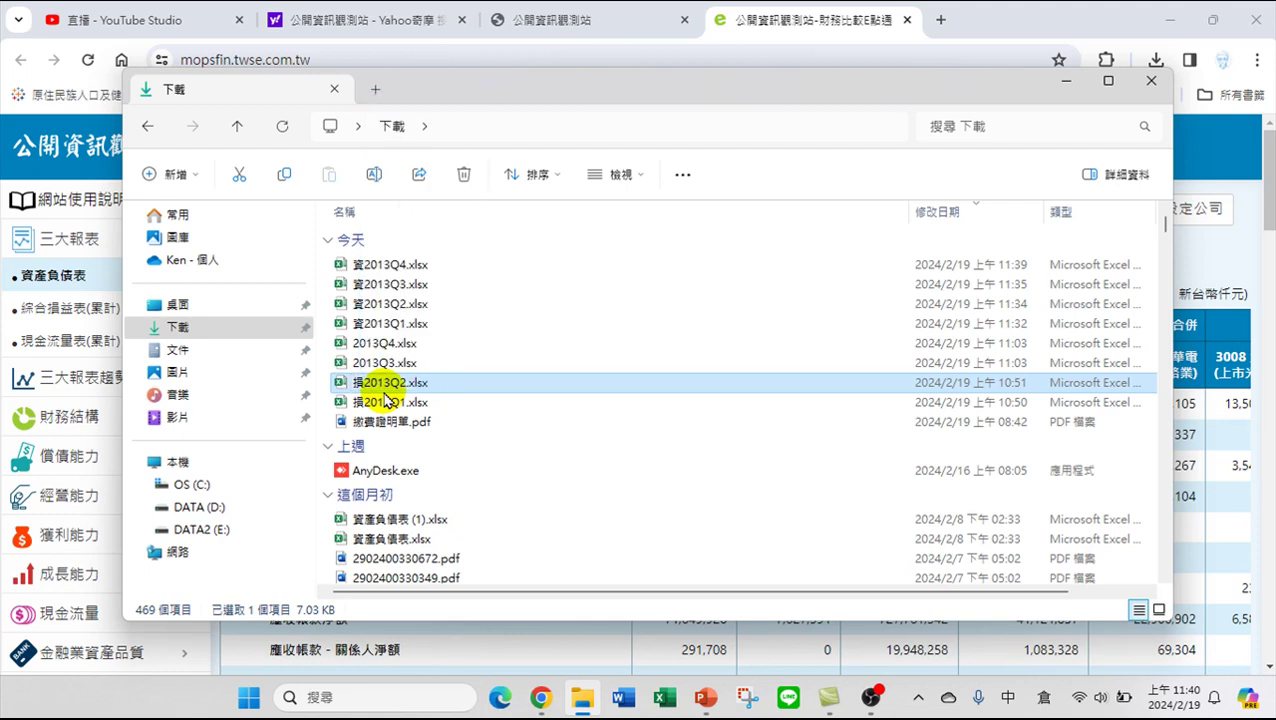
# Rename the income statement file 2013Q3.xlsx as 損2013Q3.xlsx
pyautogui.click(381, 363)
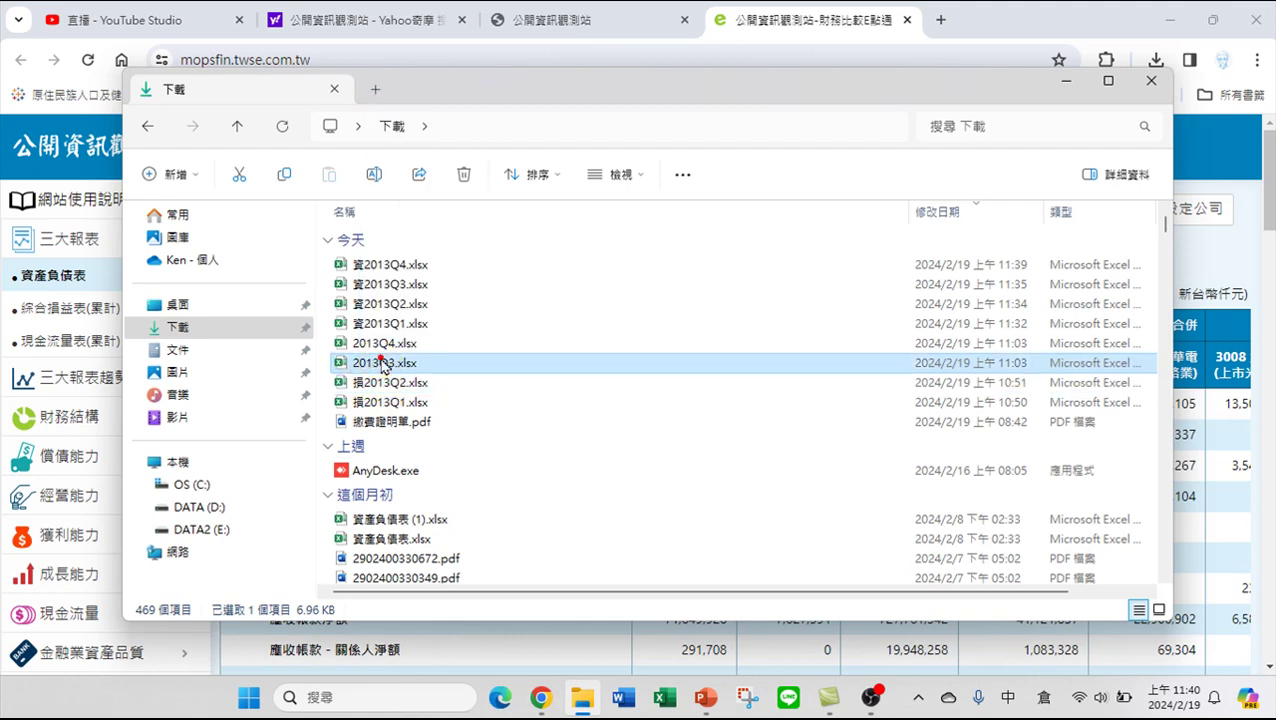
pyautogui.click(356, 364)
pyautogui.click(354, 363)
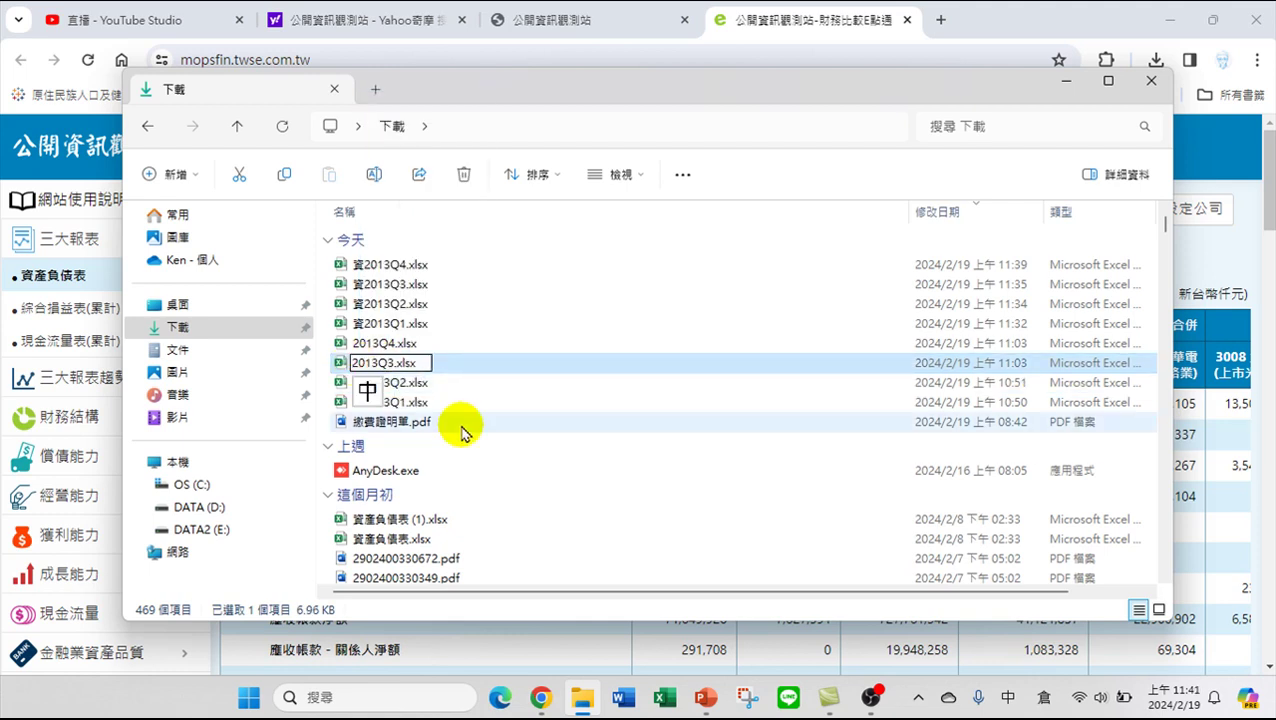
pyautogui.write('qrbc')
pyautogui.press('space')
pyautogui.press('1')
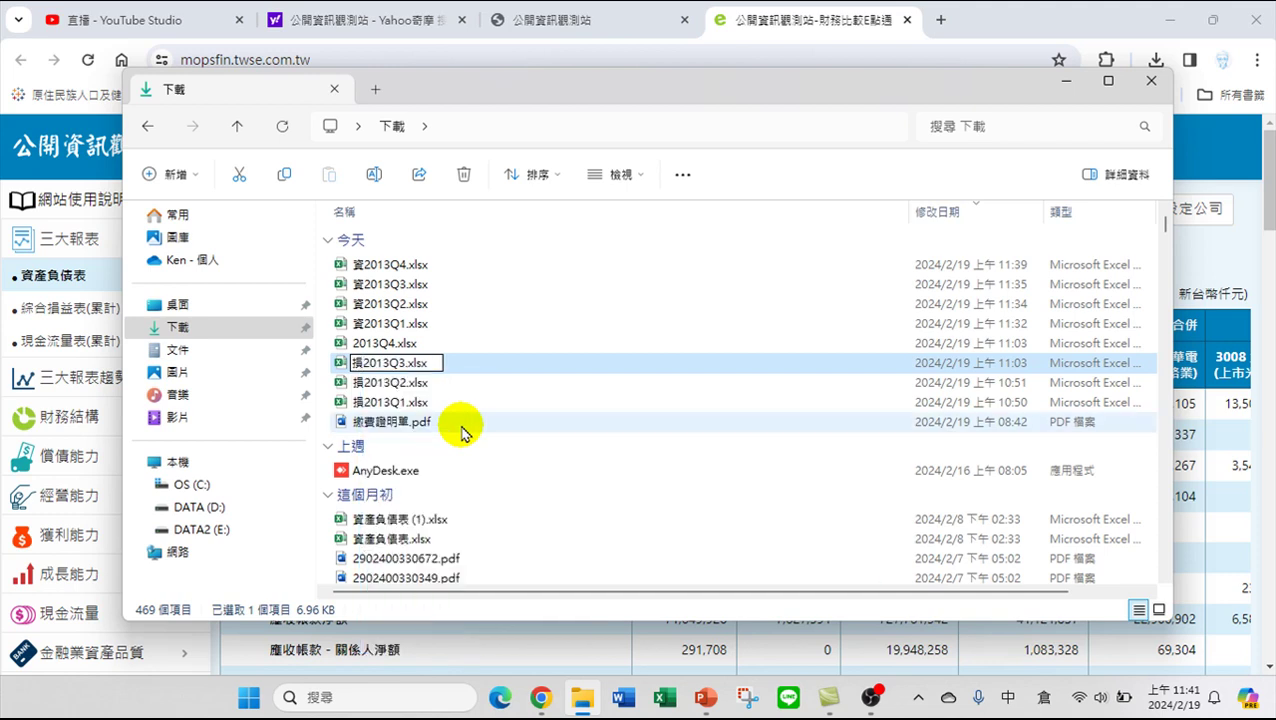
# Rename the income statement file 2013Q4.xlsx as 損2013Q4.xlsx
pyautogui.click(364, 344)
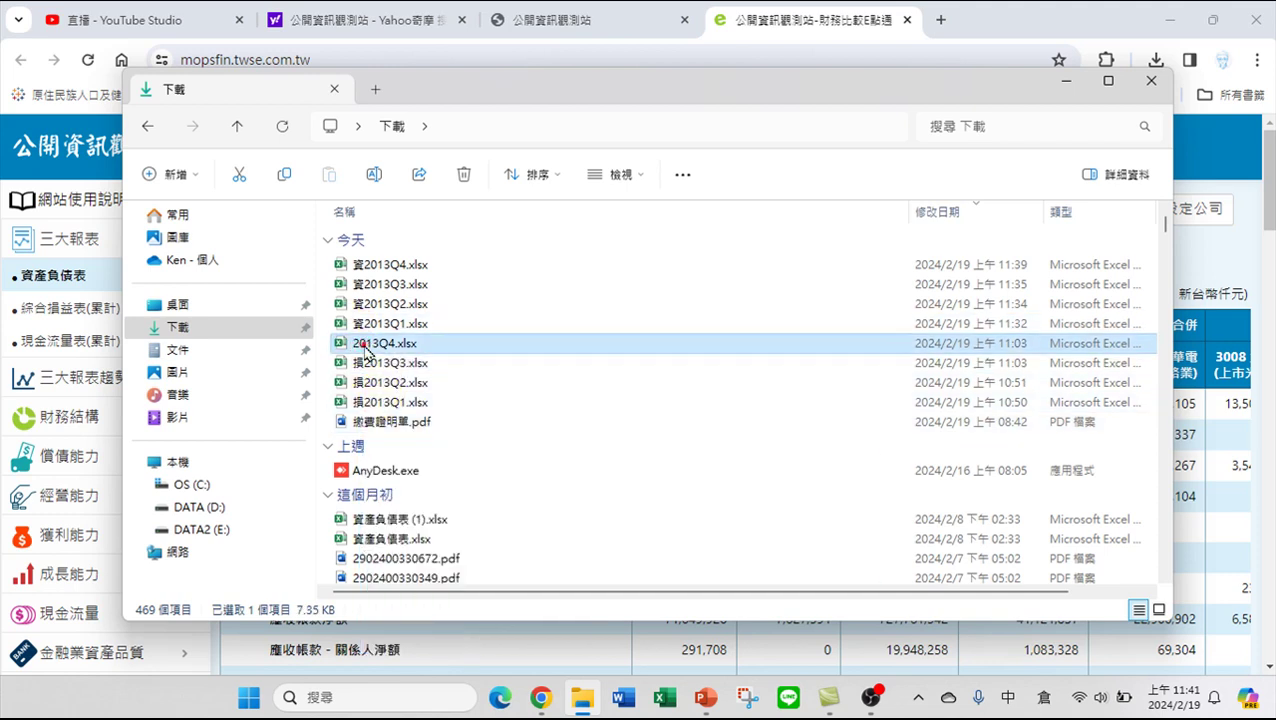
pyautogui.click(364, 347)
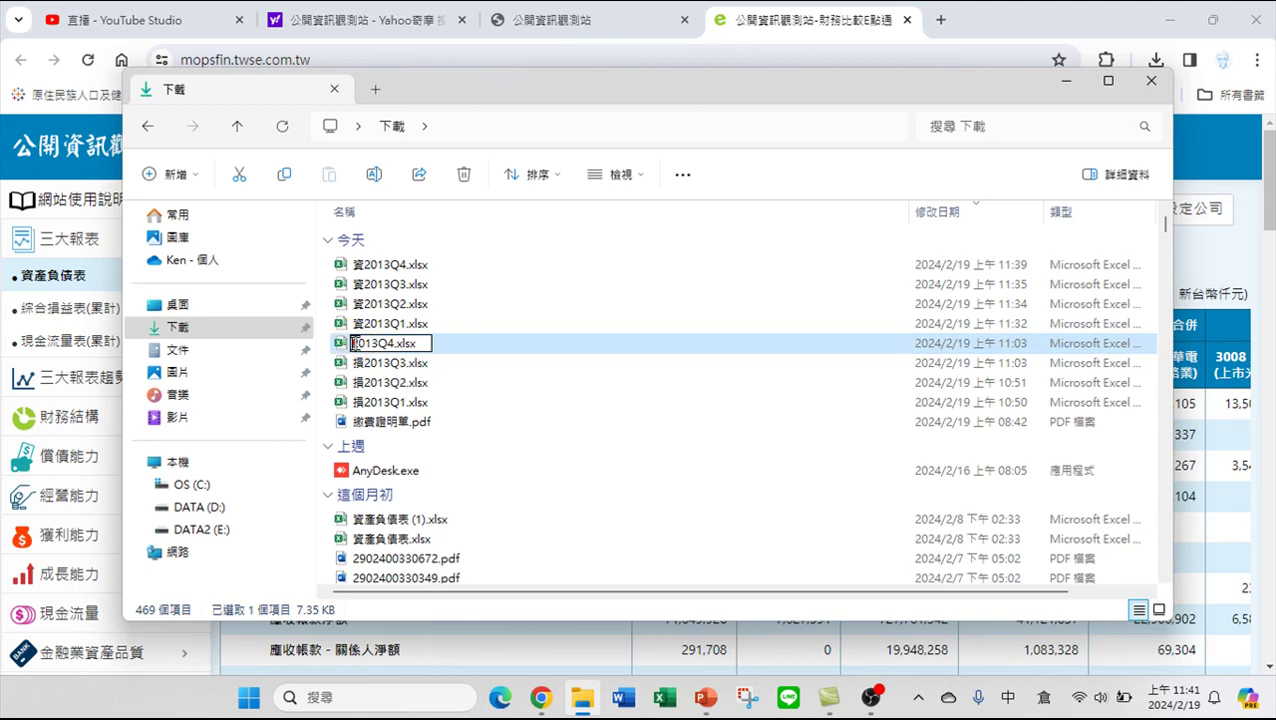
pyautogui.write('qrbc')
pyautogui.press('space')
pyautogui.press('1')
pyautogui.press('Return')
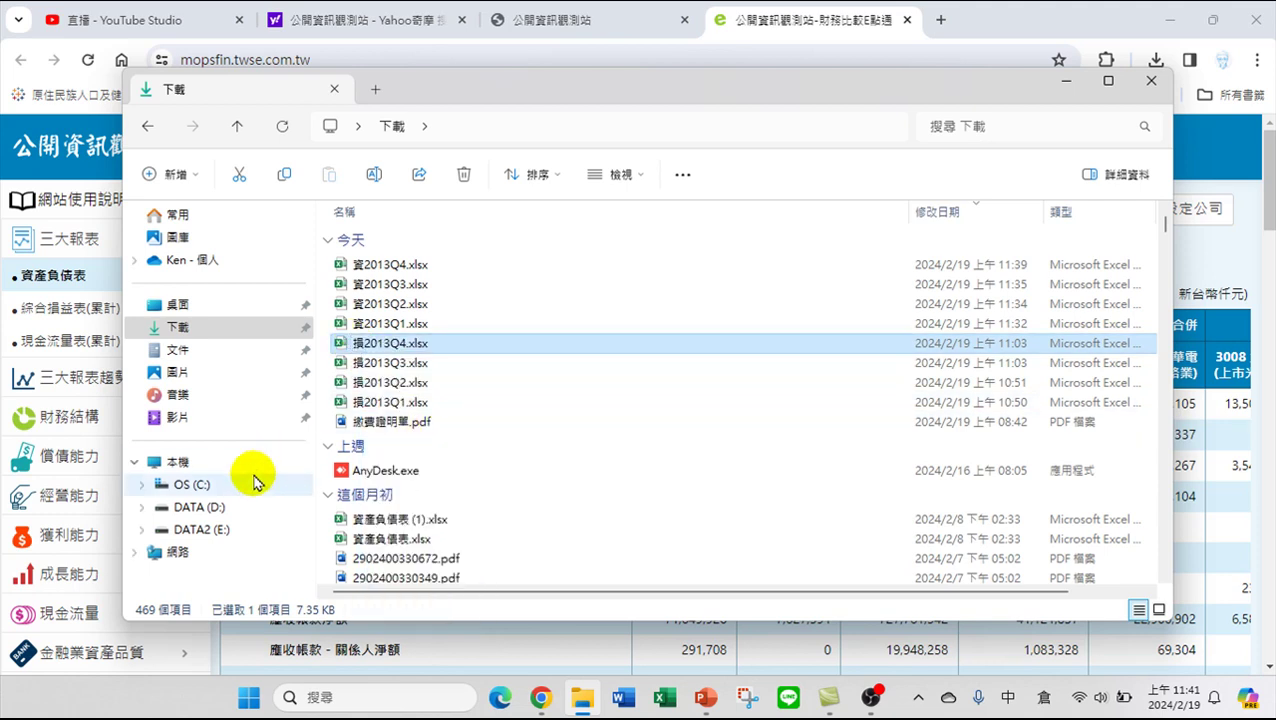
# Browse DATA2 (E:) through 教學影片, 2024Y, 20240219_致理_商業智慧 and 範例 to 損益表2, and examine its quarterly Excel files
pyautogui.click(199, 529)
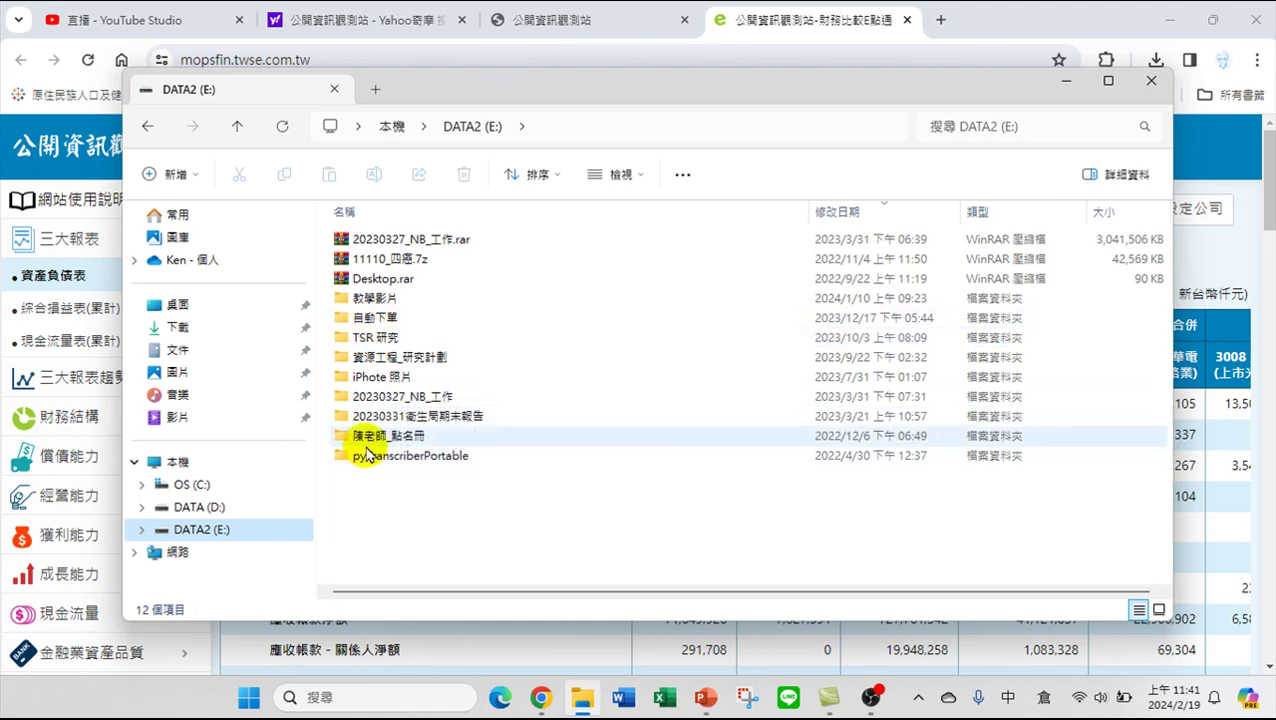
pyautogui.doubleClick(364, 300)
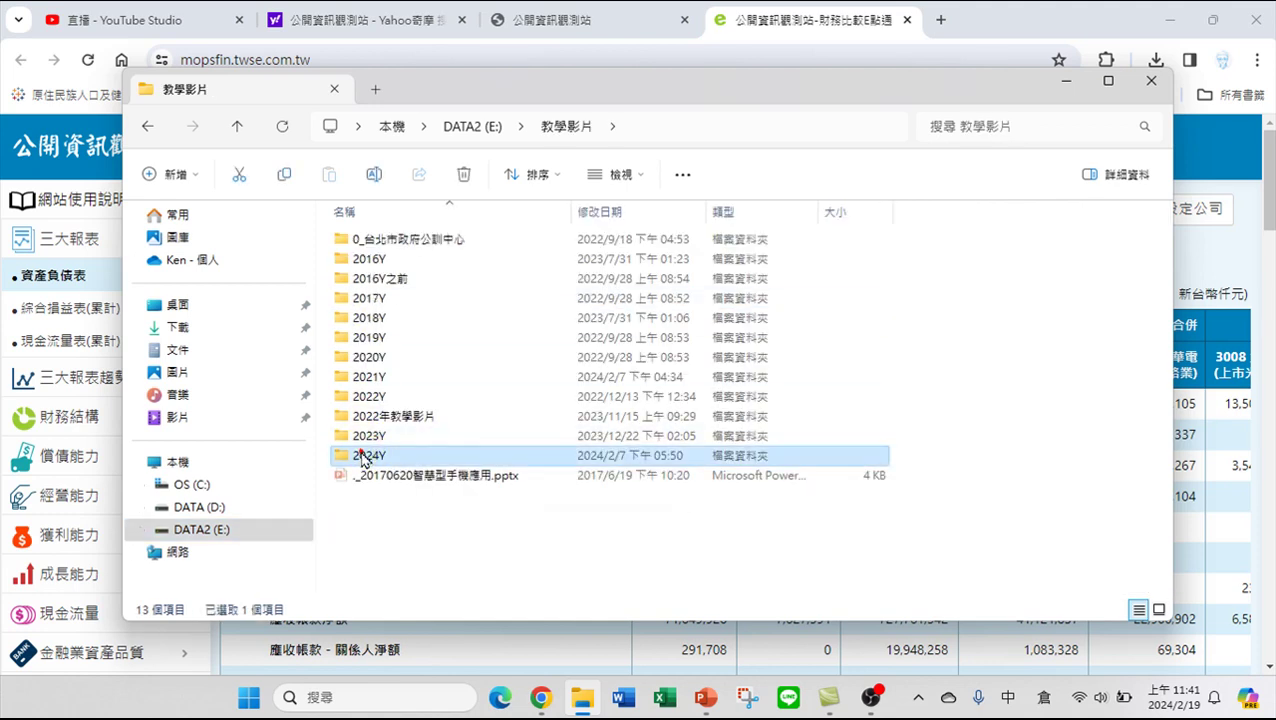
pyautogui.doubleClick(366, 455)
pyautogui.doubleClick(380, 260)
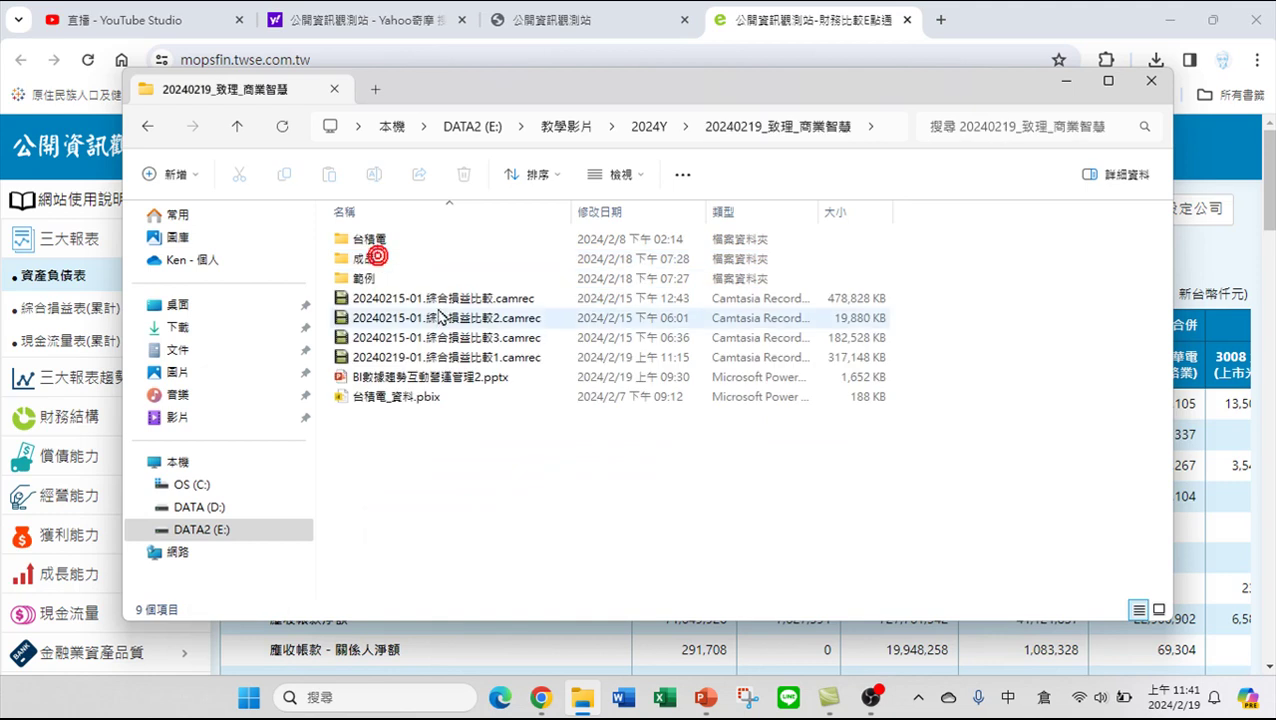
pyautogui.doubleClick(363, 280)
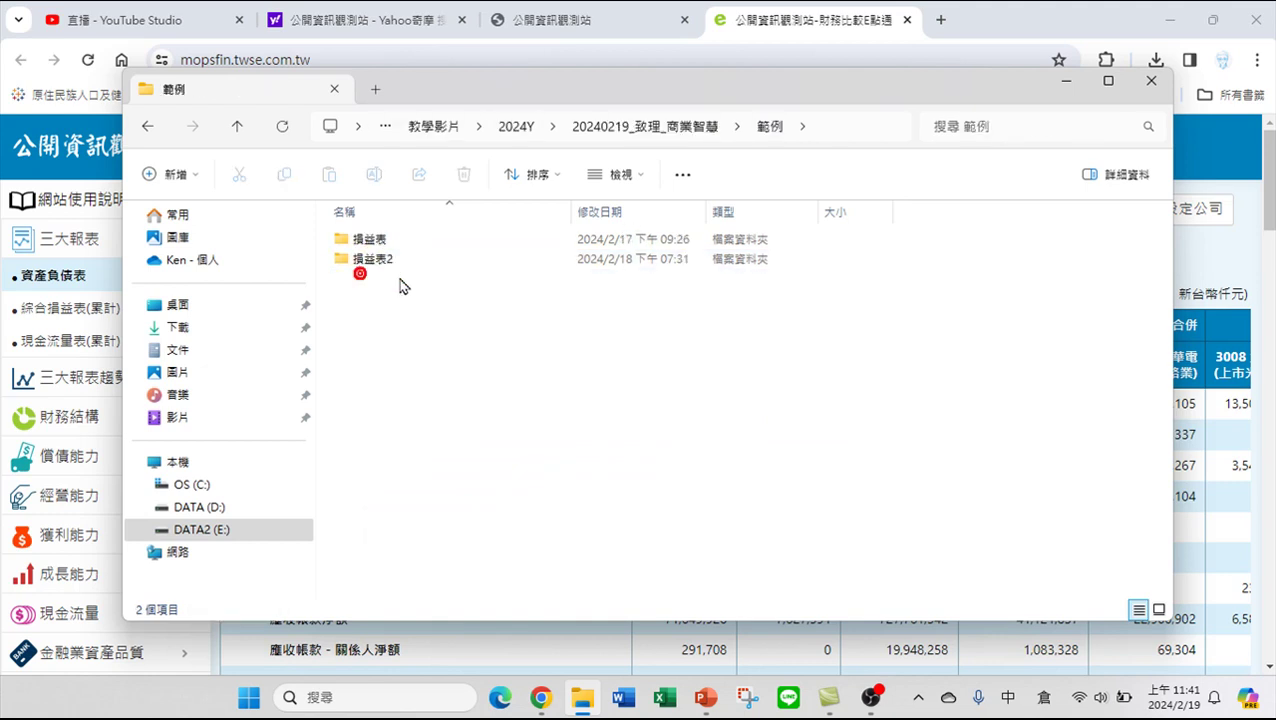
pyautogui.click(366, 263)
pyautogui.doubleClick(366, 260)
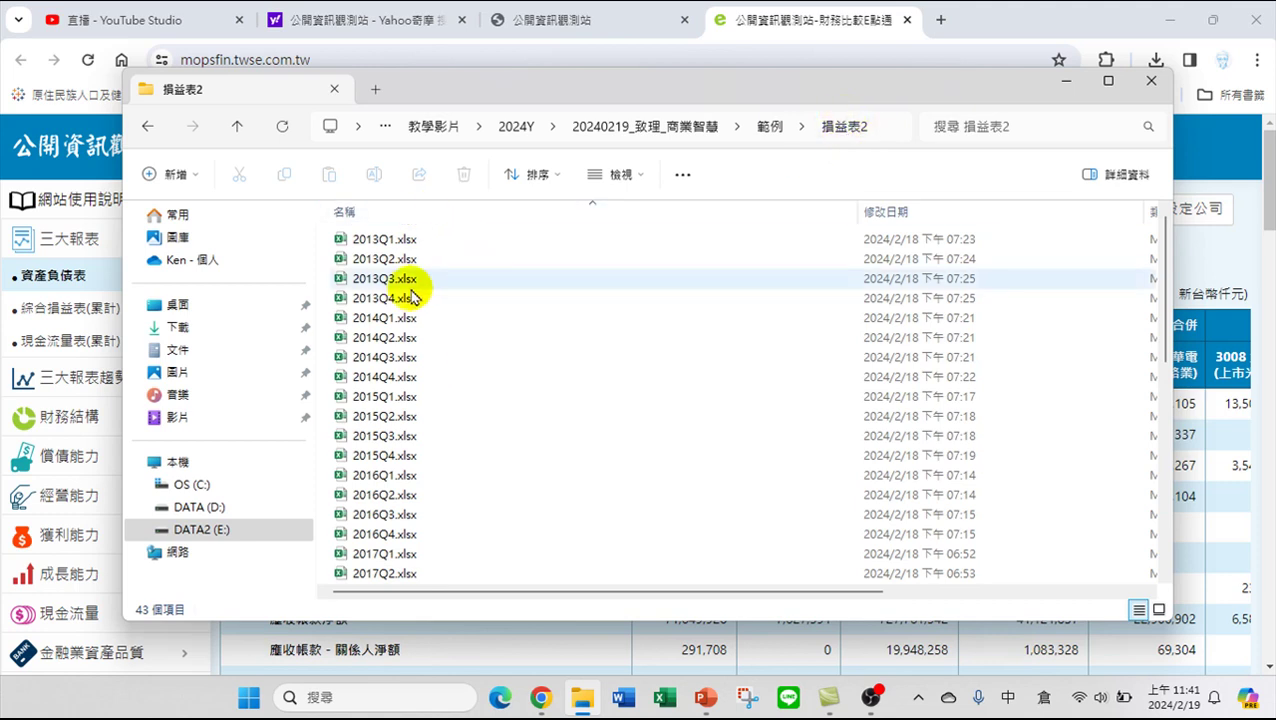
pyautogui.click(1064, 83)
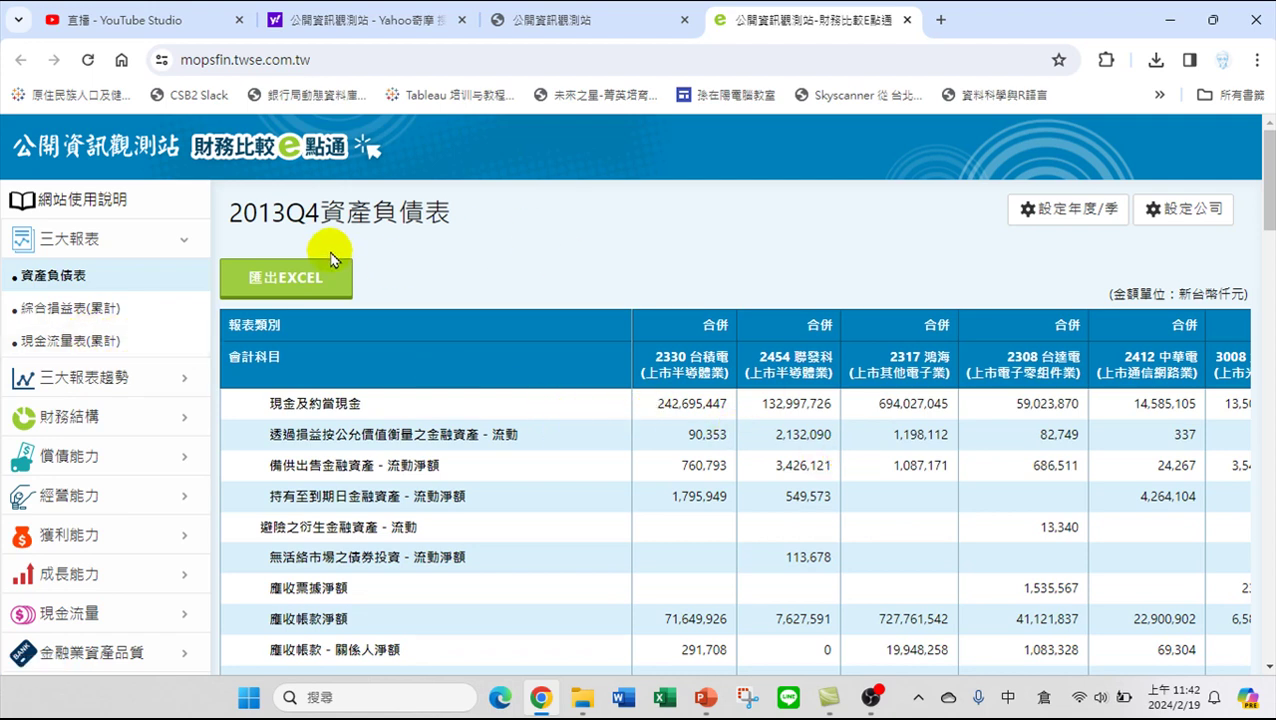
pyautogui.click(590, 708)
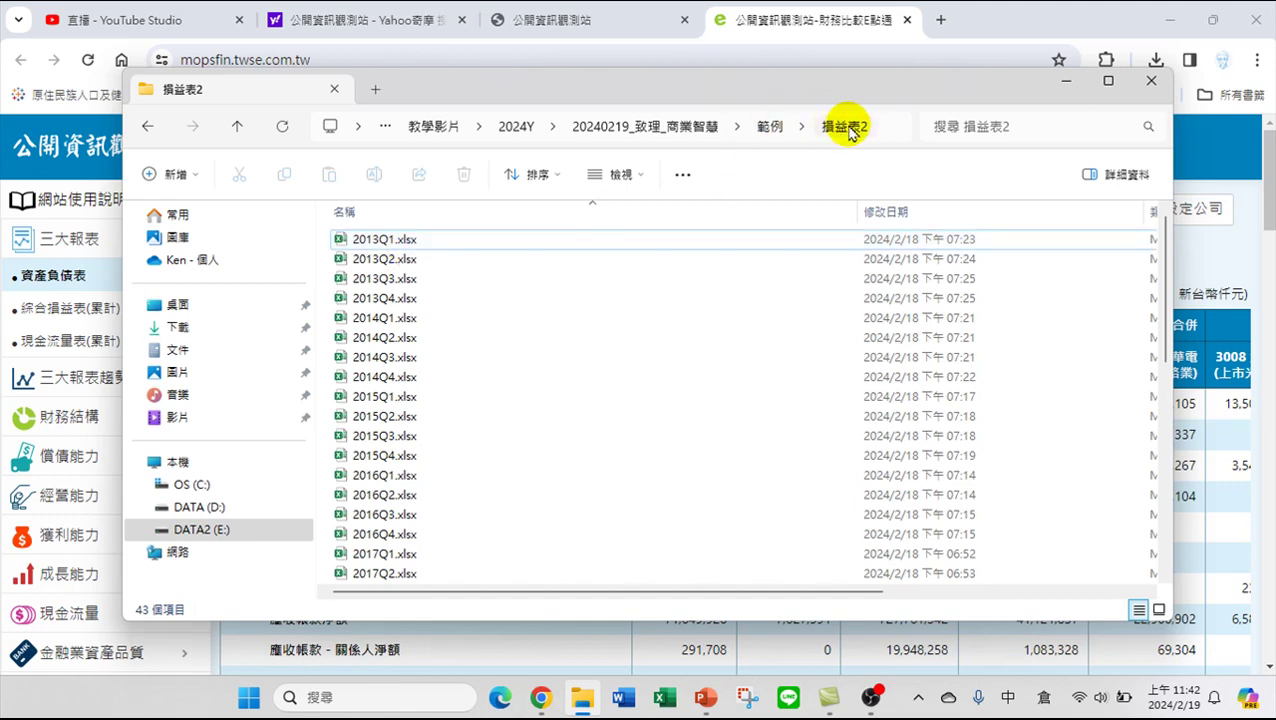
# Open 2013Q1.xlsx from the 損益表2 folder in Excel, discard the recovered files and enable editing
pyautogui.click(380, 250)
pyautogui.rightClick(380, 250)
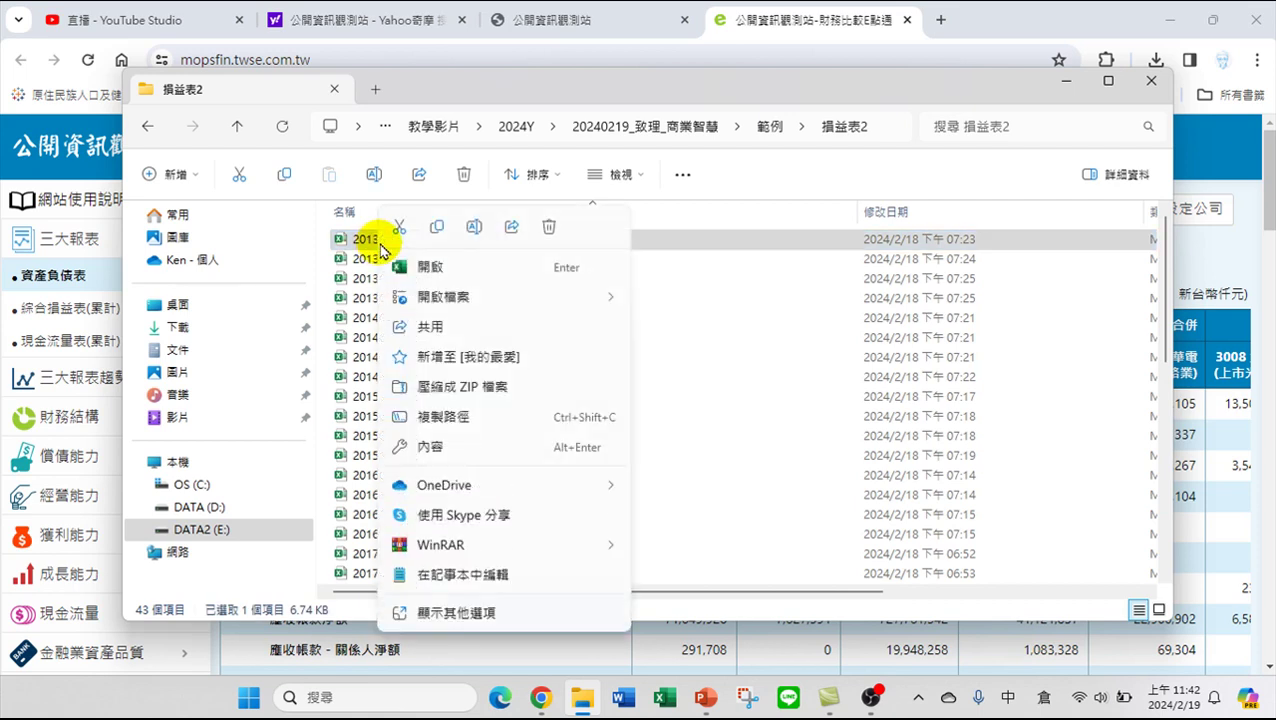
pyautogui.click(433, 268)
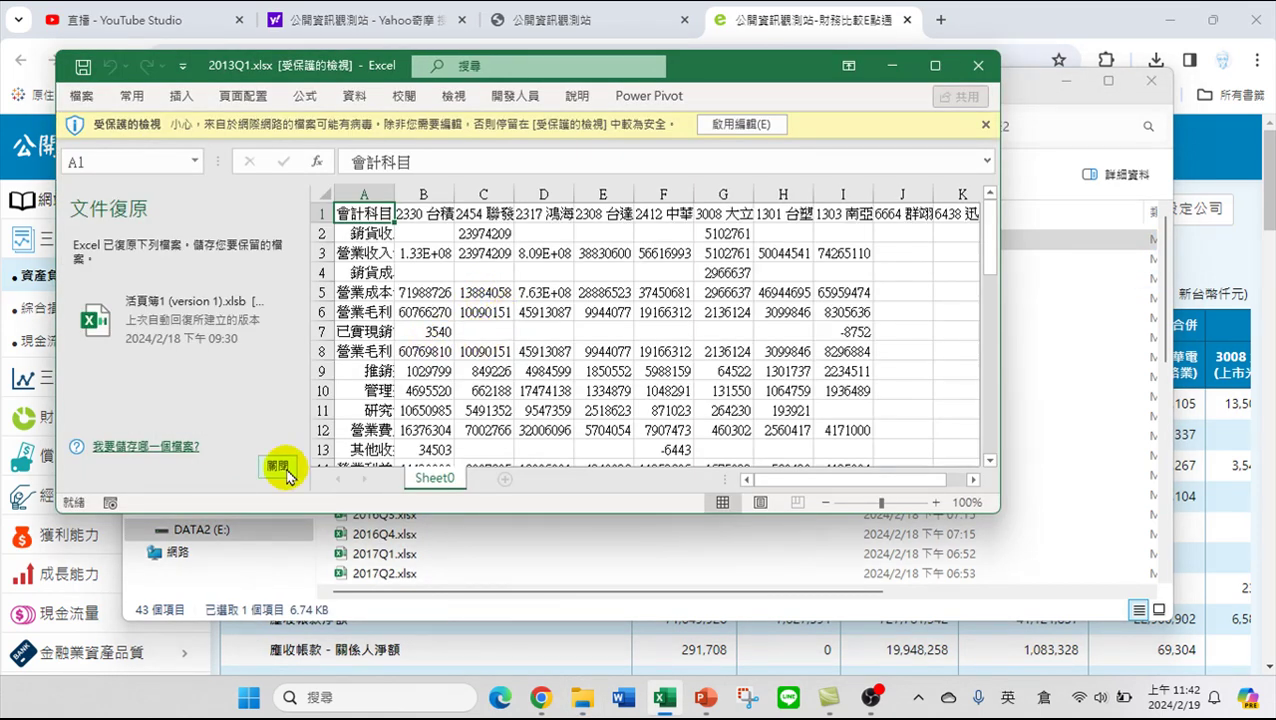
pyautogui.click(285, 472)
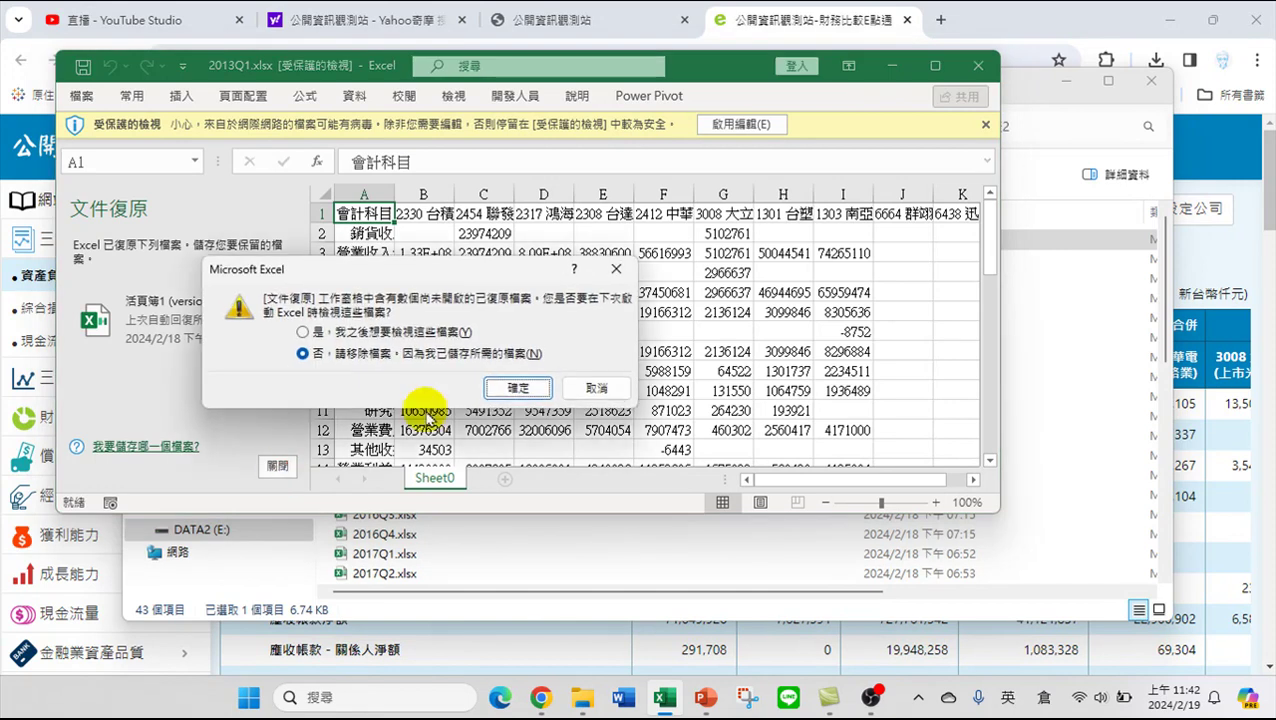
pyautogui.click(518, 394)
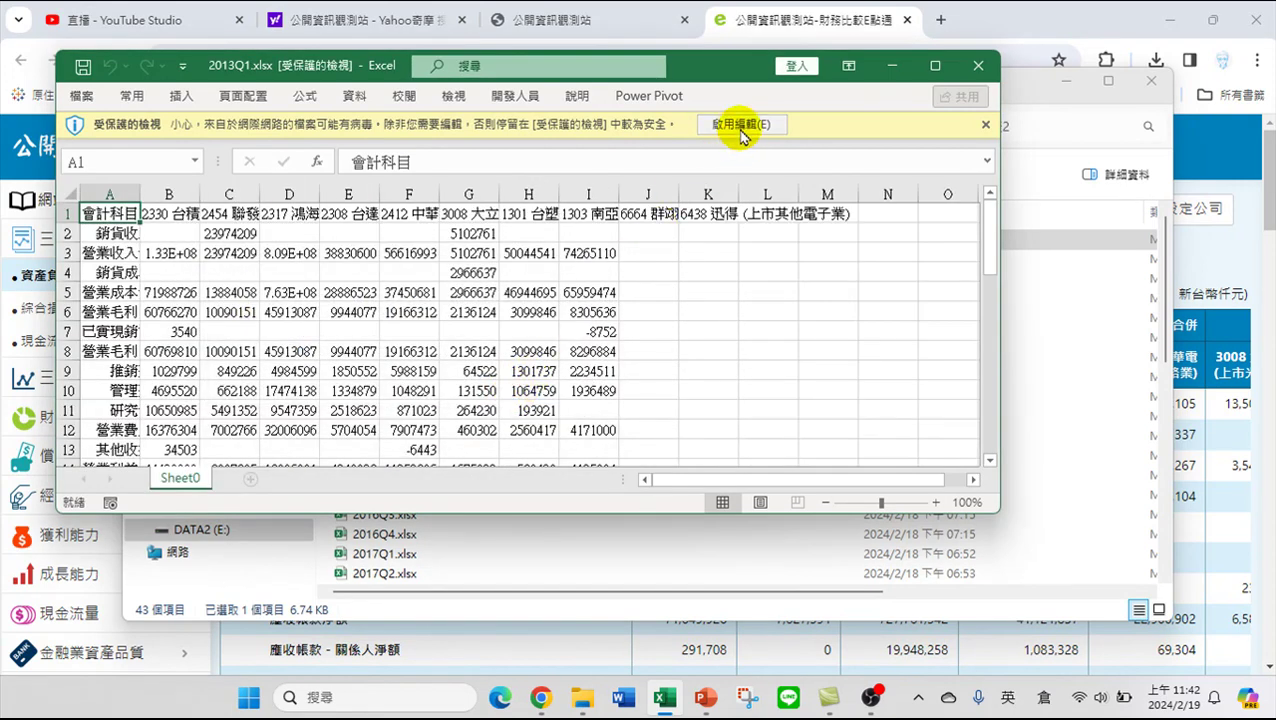
pyautogui.click(740, 124)
pyautogui.click(957, 90)
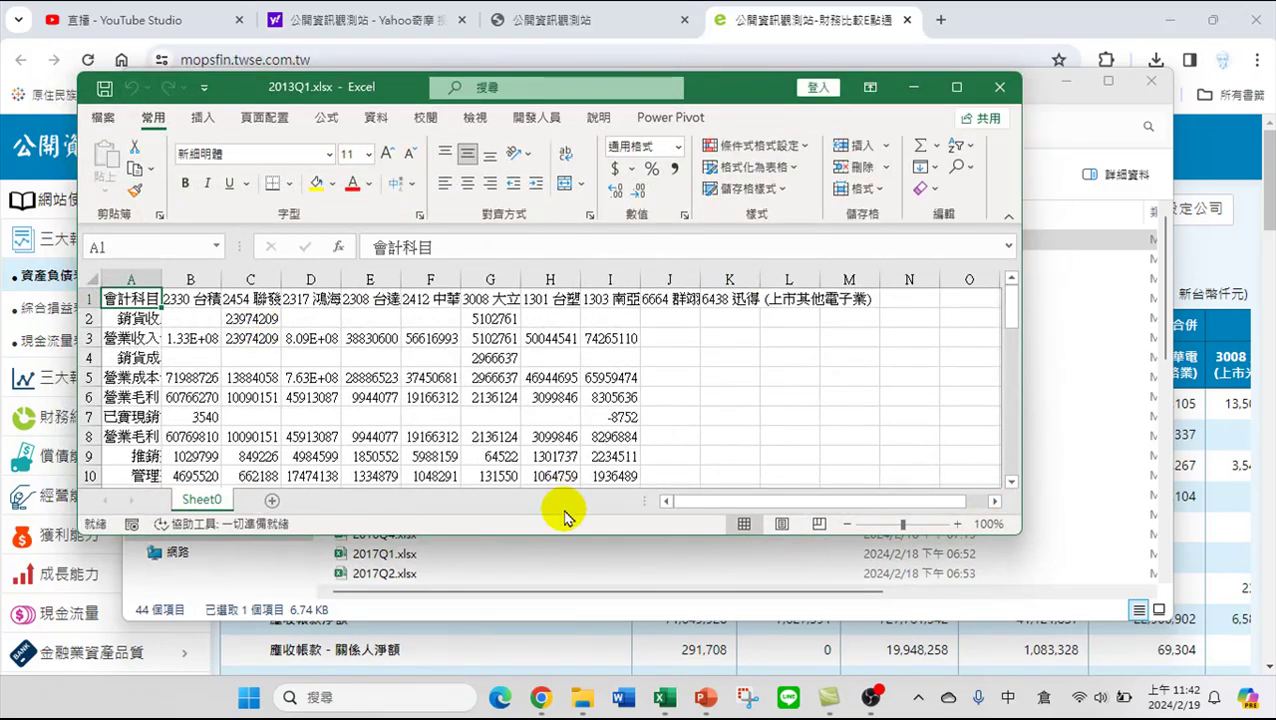
# Open 2013Q2.xlsx from the 損益表2 folder in Excel, enable editing and place its window beside 2013Q1.xlsx
pyautogui.click(582, 697)
pyautogui.click(390, 260)
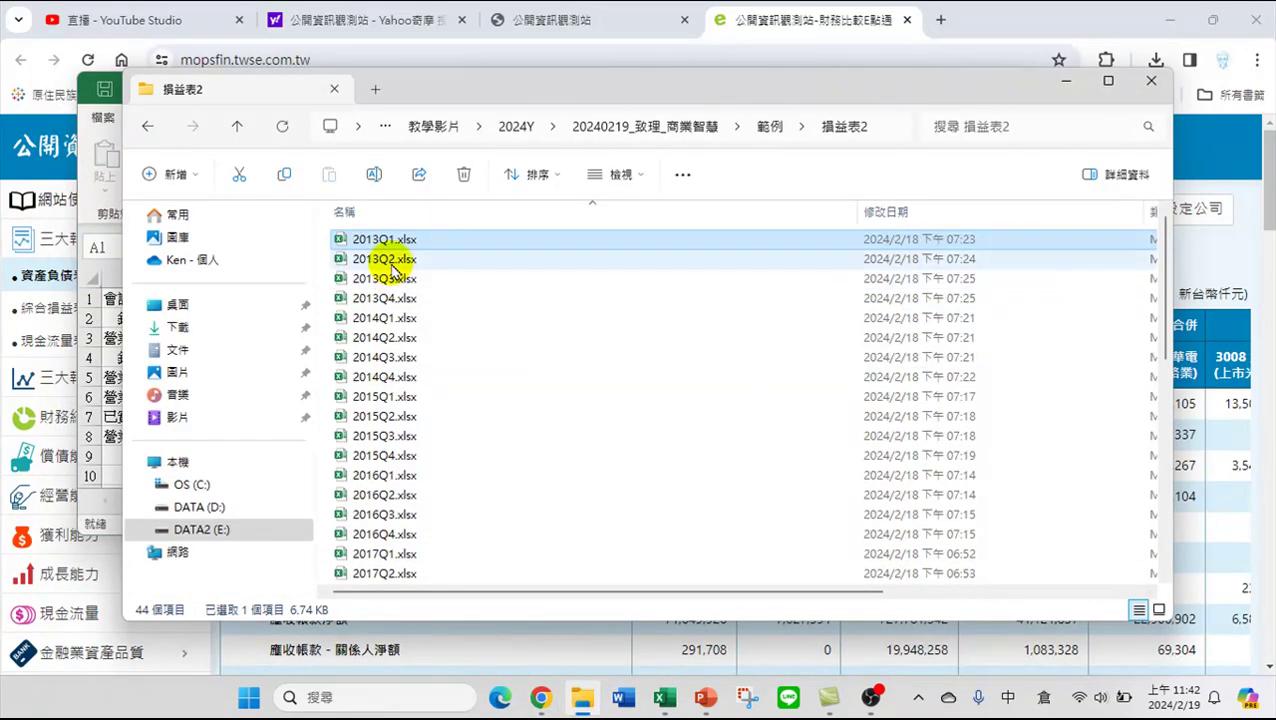
pyautogui.rightClick(390, 260)
pyautogui.click(450, 297)
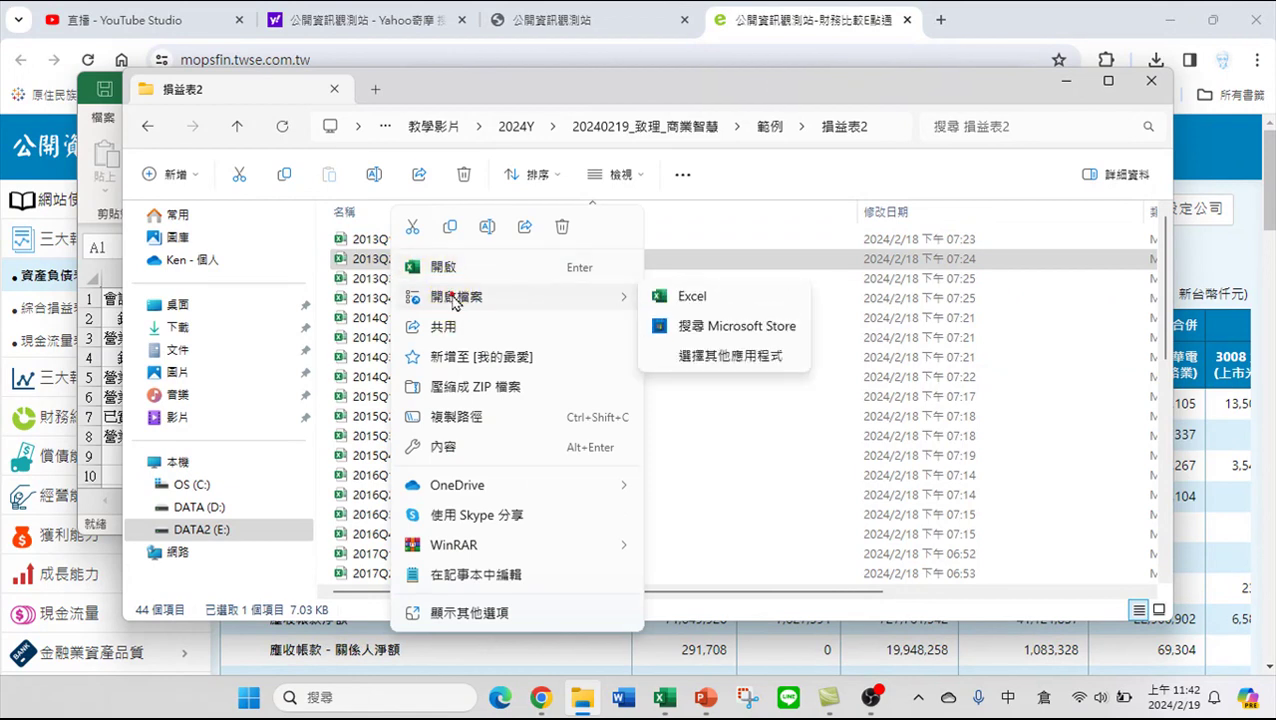
pyautogui.click(688, 300)
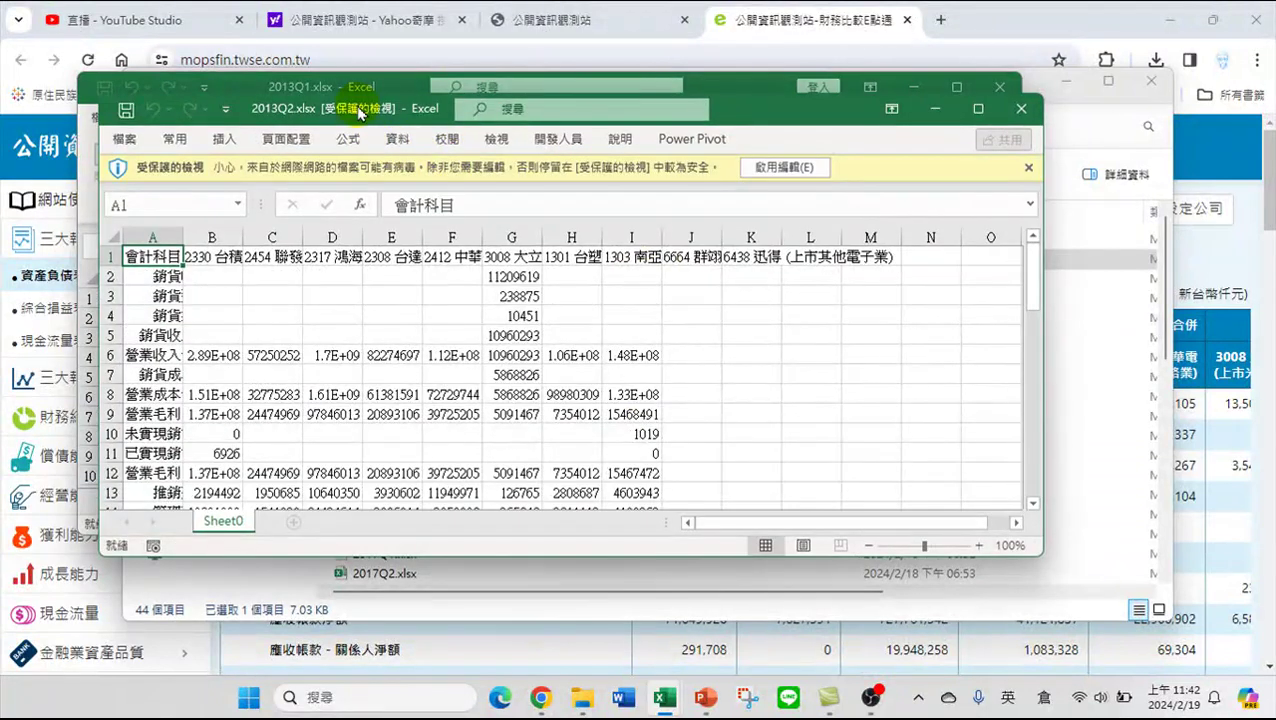
pyautogui.moveTo(355, 72); pyautogui.dragTo(586, 168)
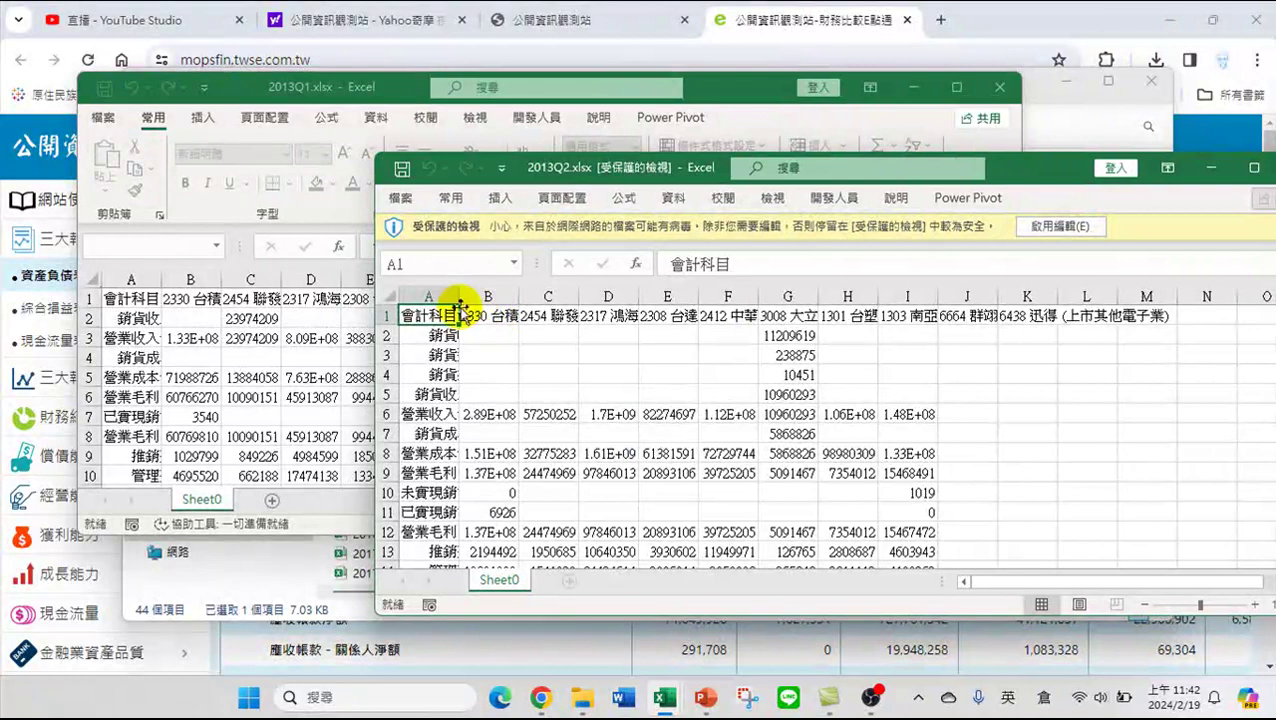
pyautogui.click(1059, 225)
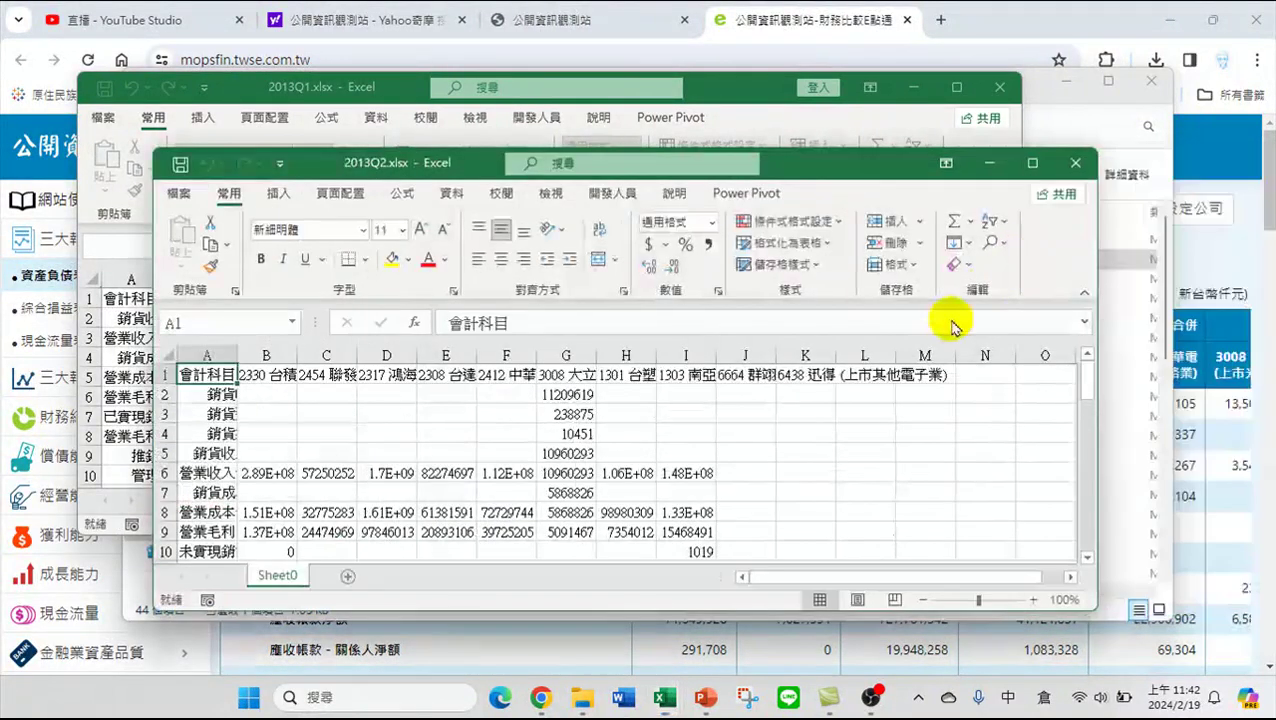
pyautogui.moveTo(395, 165); pyautogui.dragTo(665, 172)
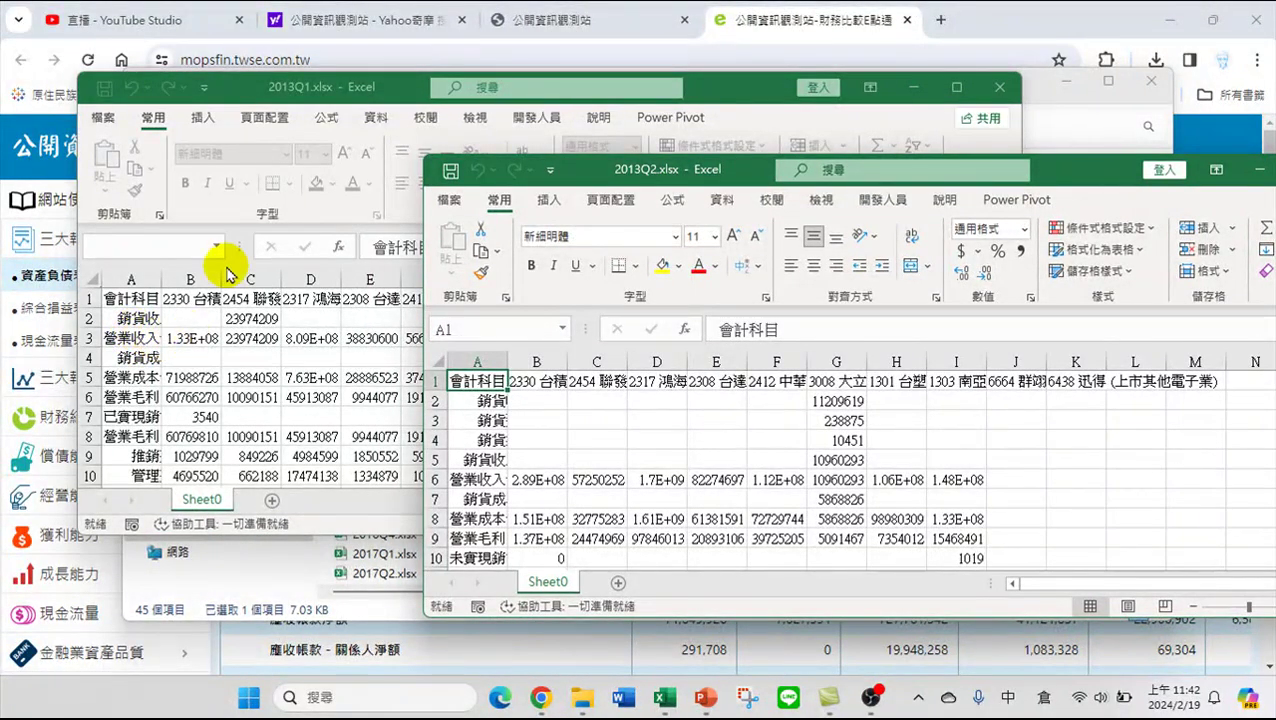
# Fit column B's width and apply comma style to 台積電's 營業收入, cell B3 in 2013Q1.xlsx and B6 in 2013Q2.xlsx
pyautogui.click(190, 338)
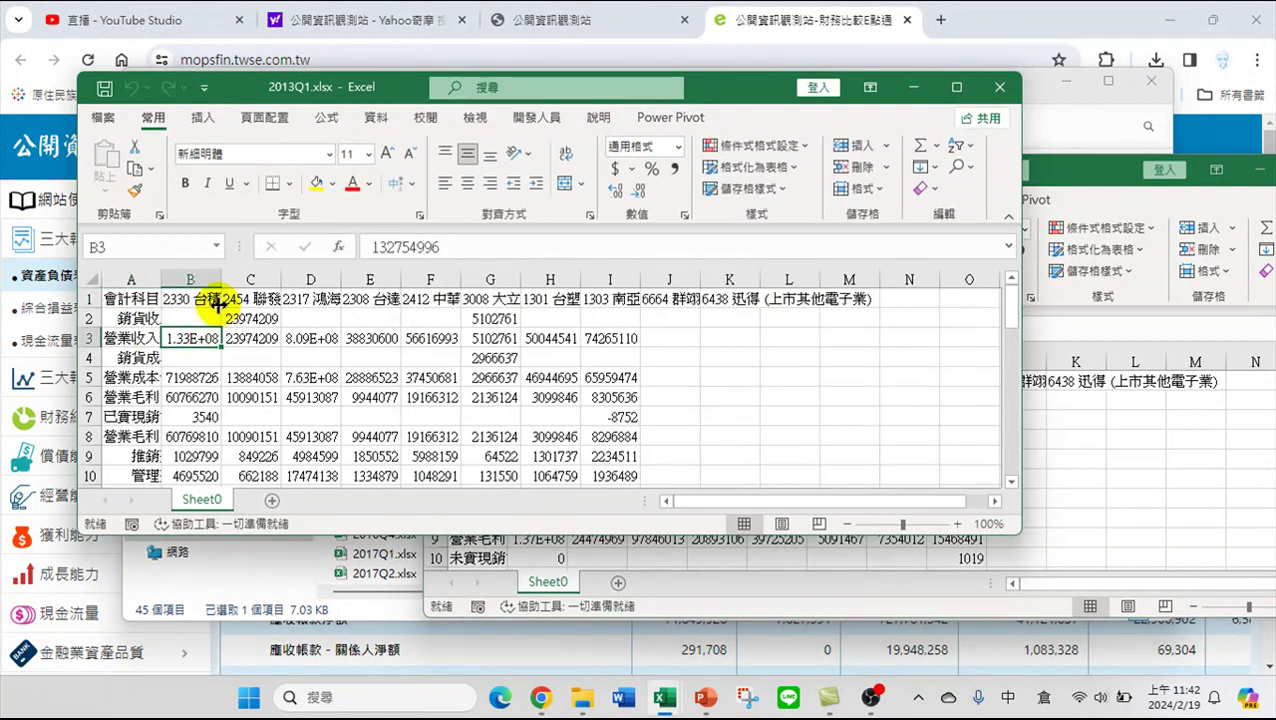
pyautogui.doubleClick(221, 279)
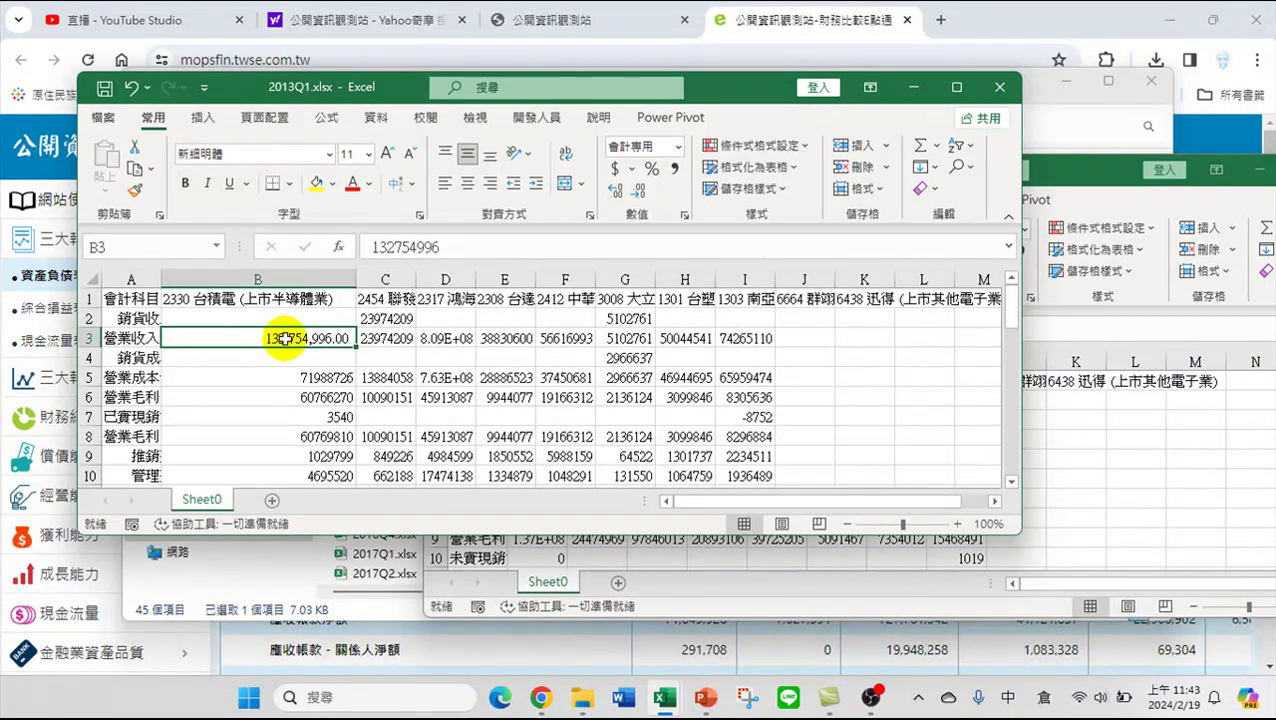
pyautogui.click(1100, 418)
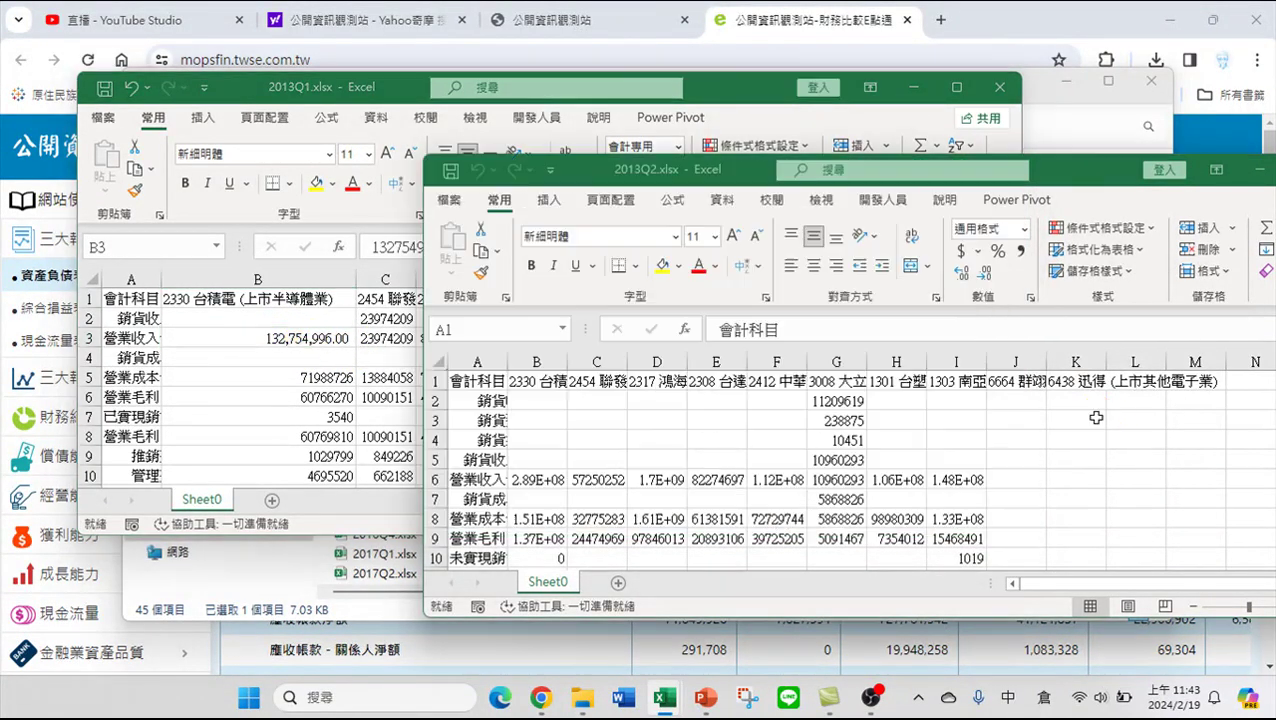
pyautogui.click(527, 480)
pyautogui.doubleClick(569, 360)
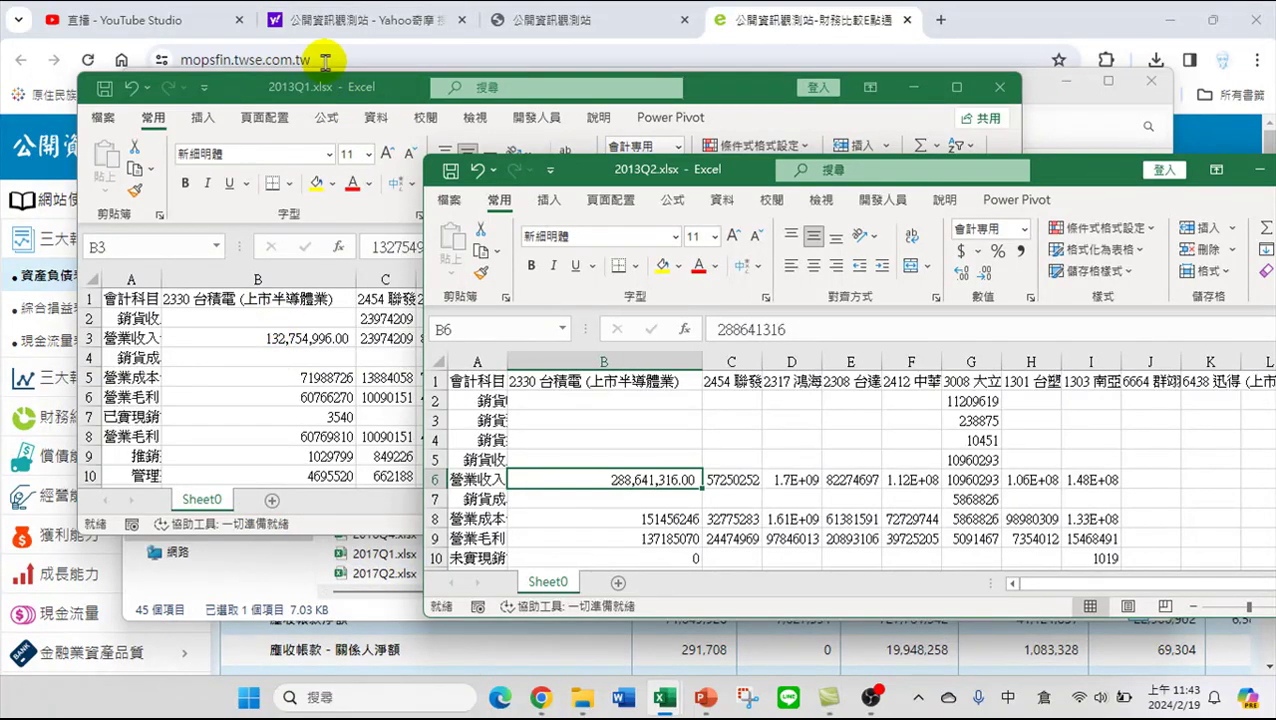
# Compare 台積電's 營業收入 between the open 2013Q1.xlsx and 2013Q2.xlsx workbooks
pyautogui.click(377, 86)
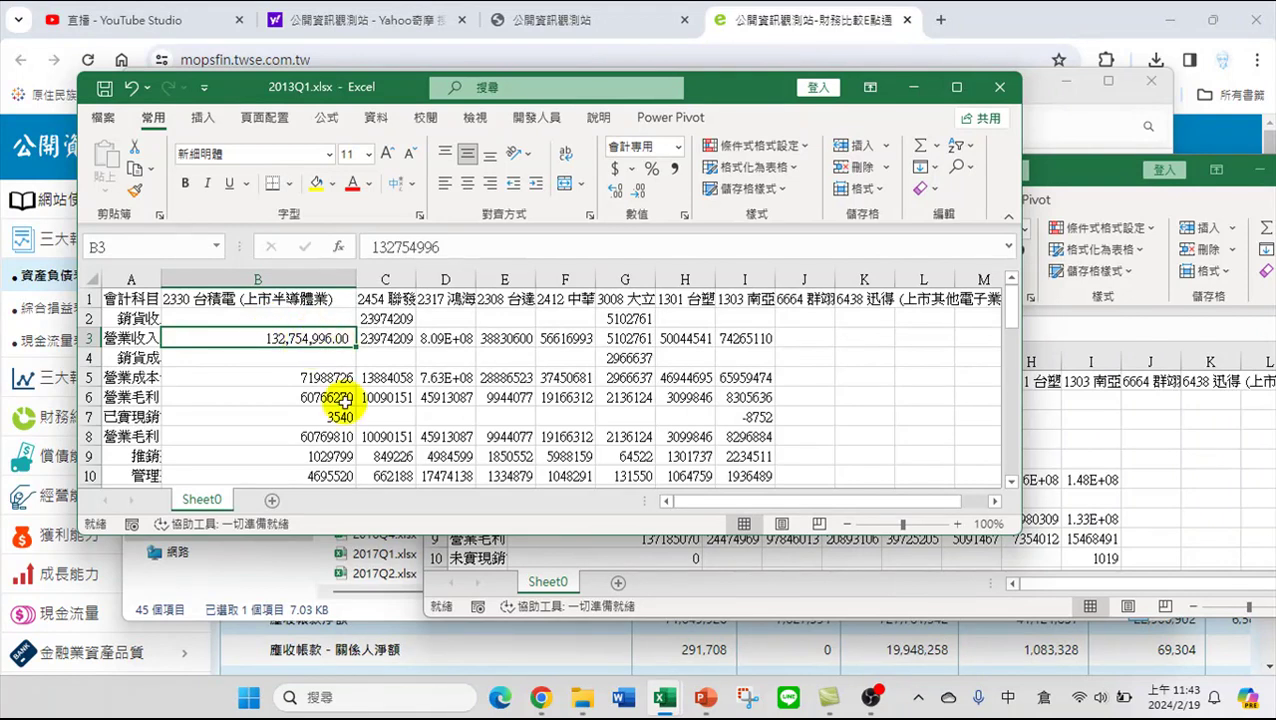
pyautogui.moveTo(674, 706)
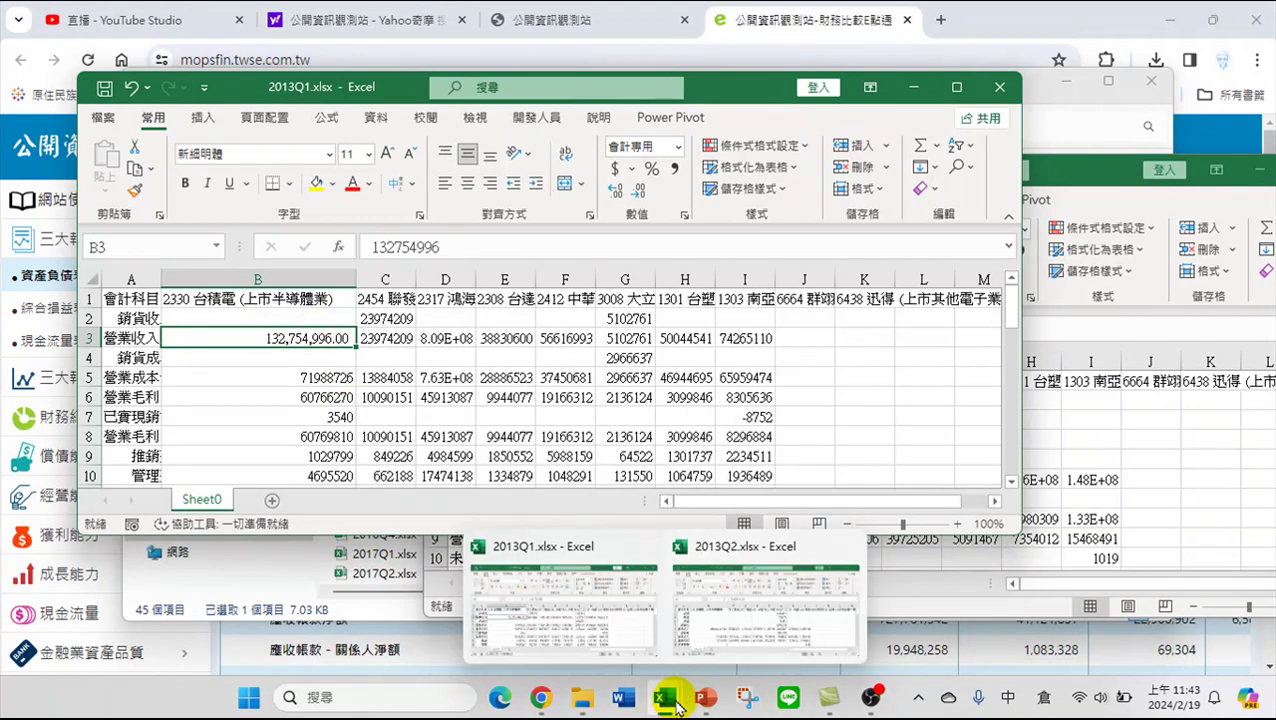
pyautogui.moveTo(603, 553)
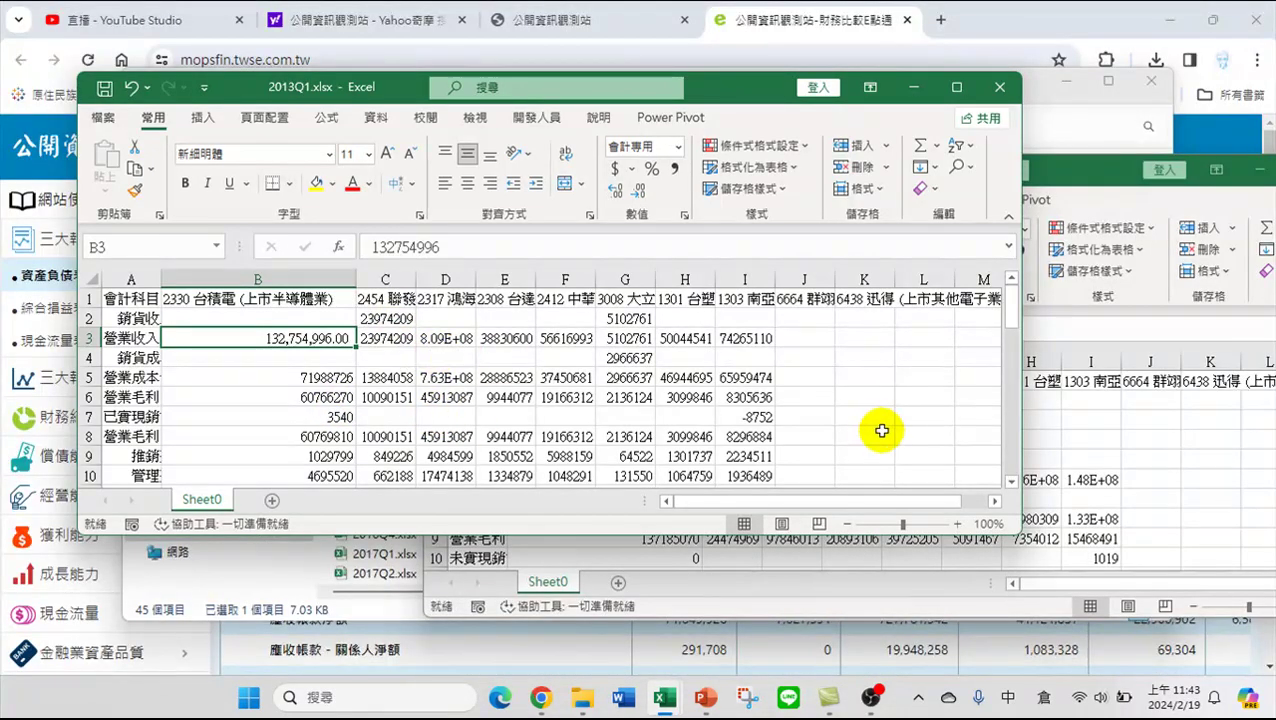
pyautogui.click(1086, 472)
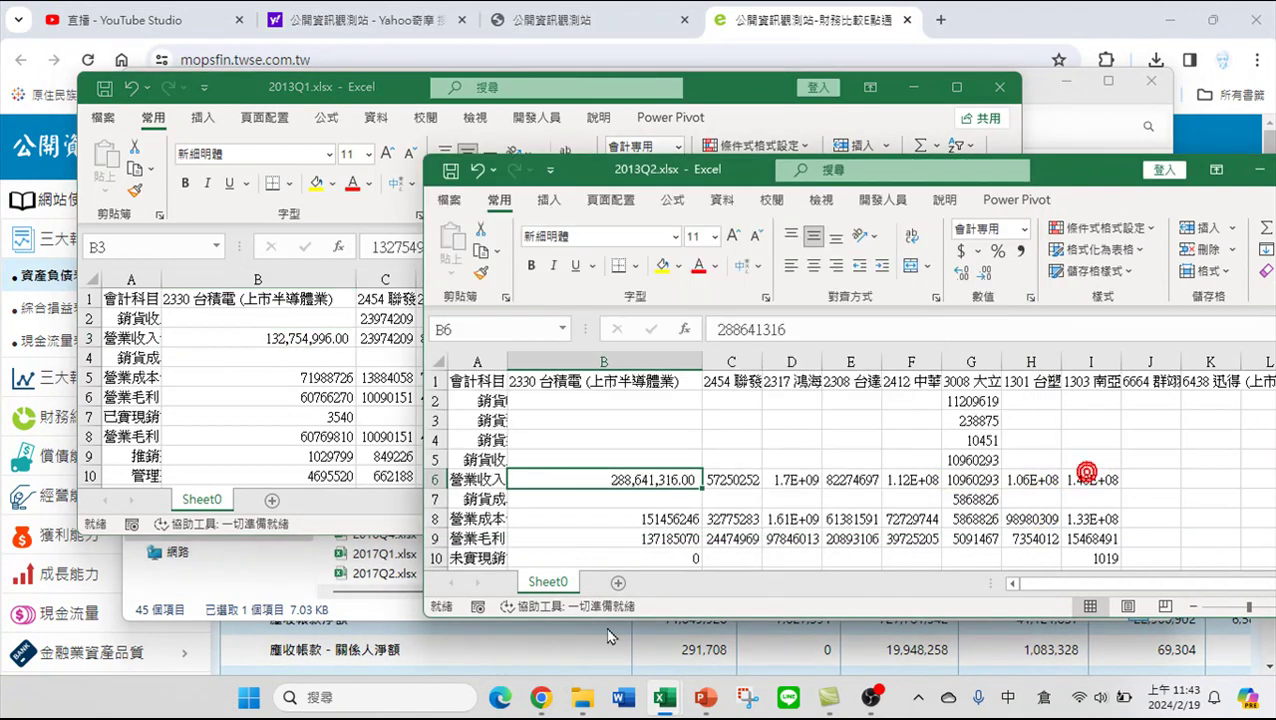
# Open 2013Q3.xlsx from the 損益表2 folder in Excel and enable editing
pyautogui.click(589, 705)
pyautogui.rightClick(402, 278)
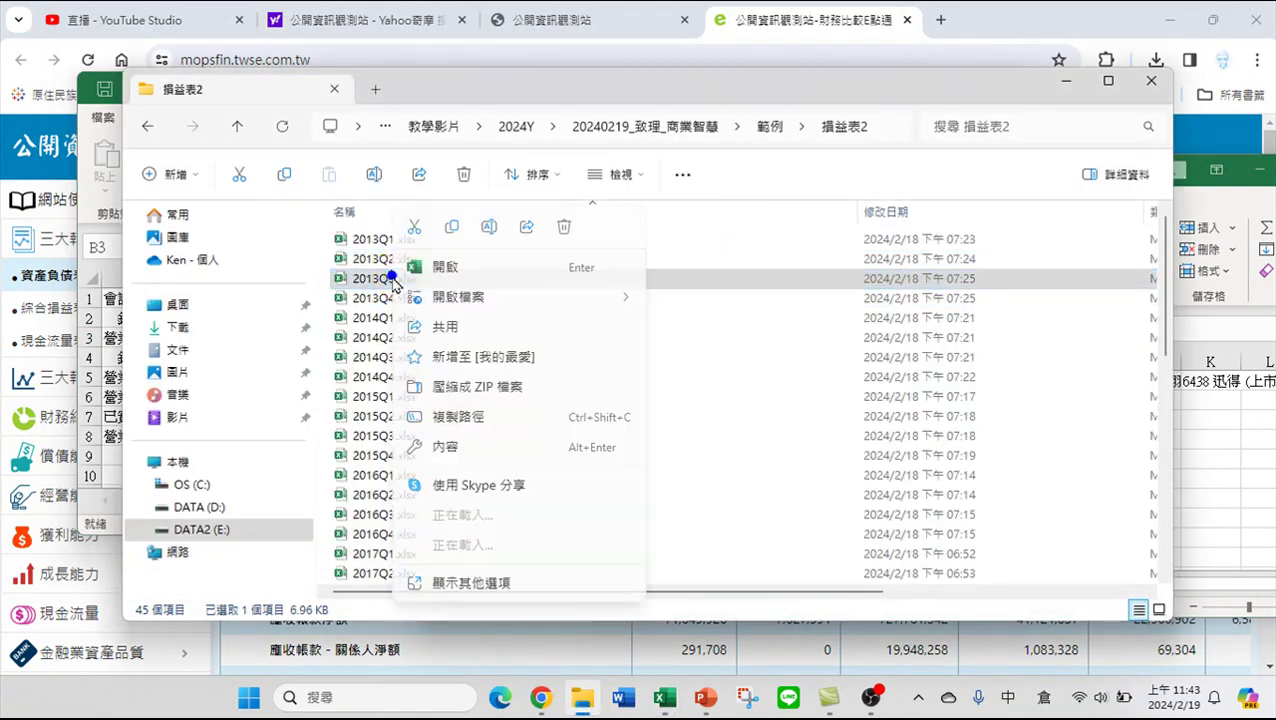
pyautogui.moveTo(450, 300)
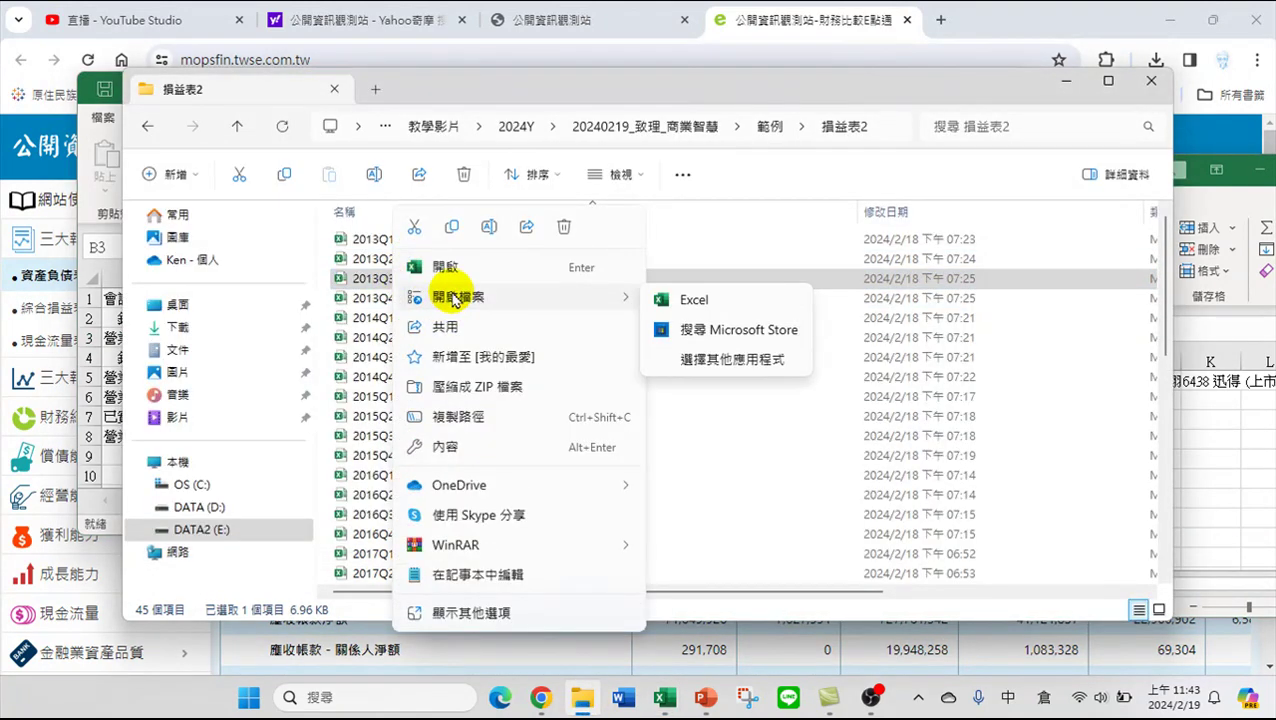
pyautogui.click(719, 302)
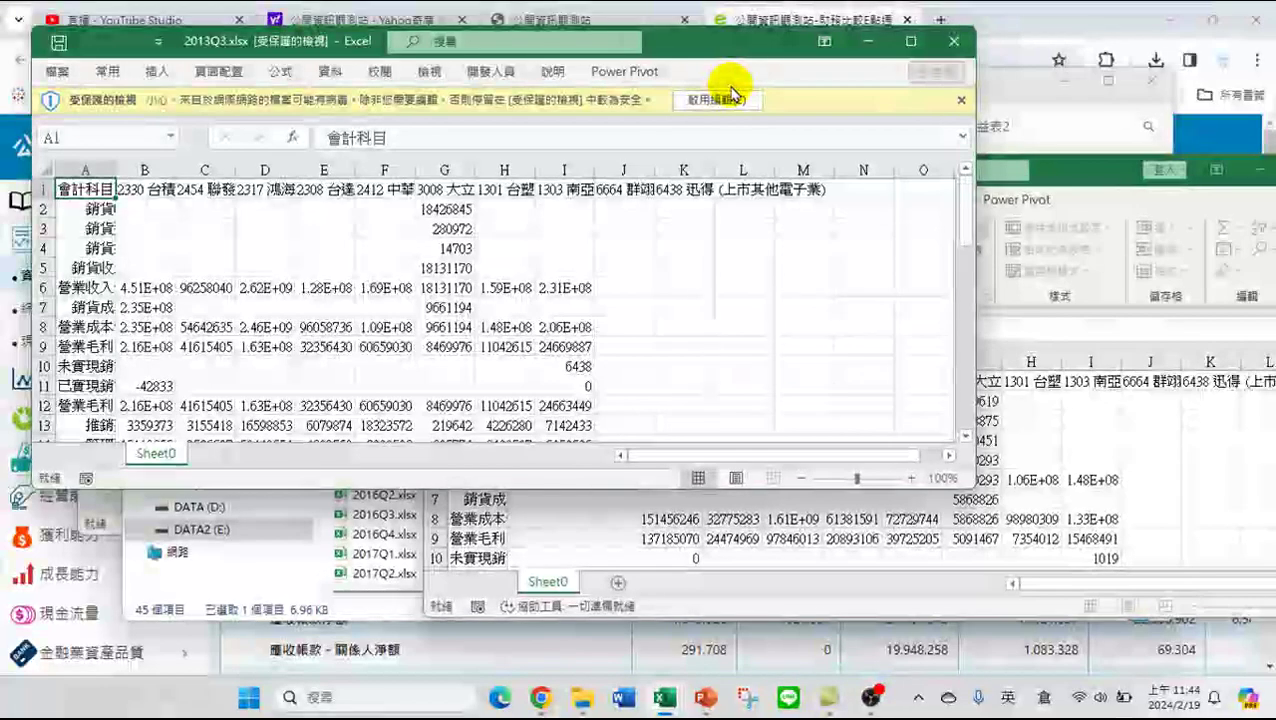
pyautogui.click(729, 92)
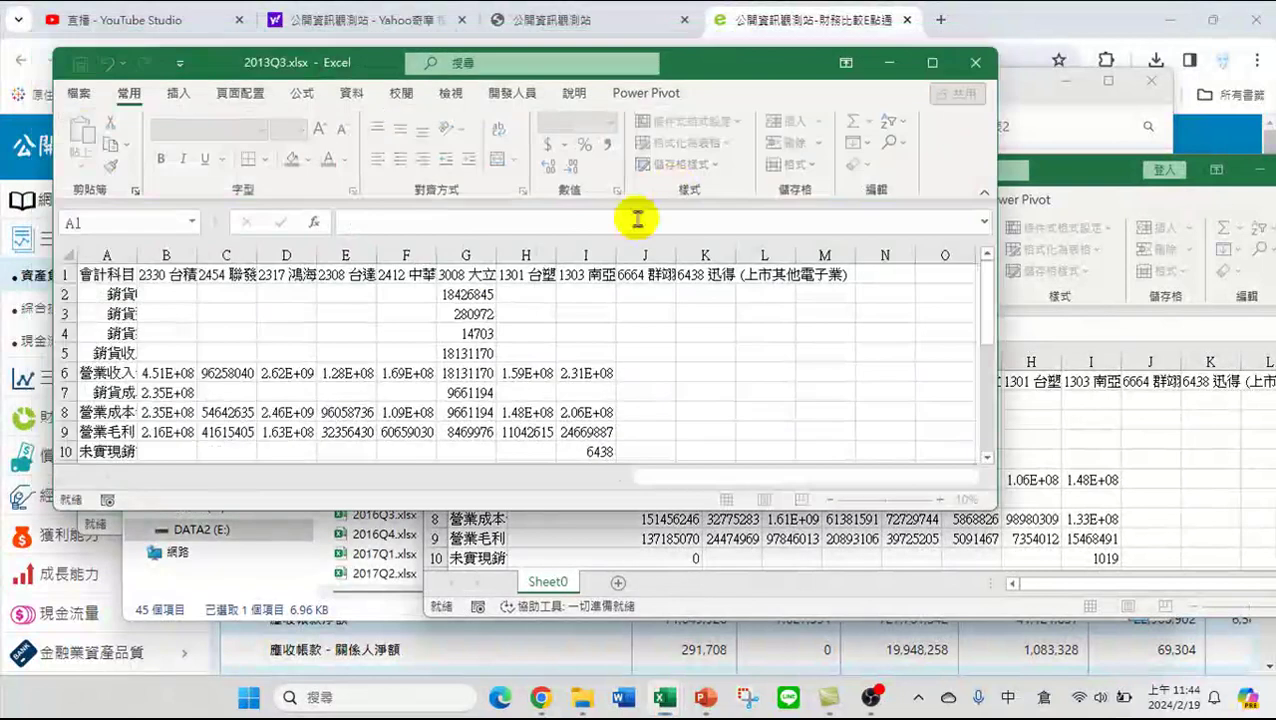
# Fit column B's width in 2013Q3.xlsx and apply comma style to 台積電's 營業收入 in cell B6
pyautogui.doubleClick(197, 251)
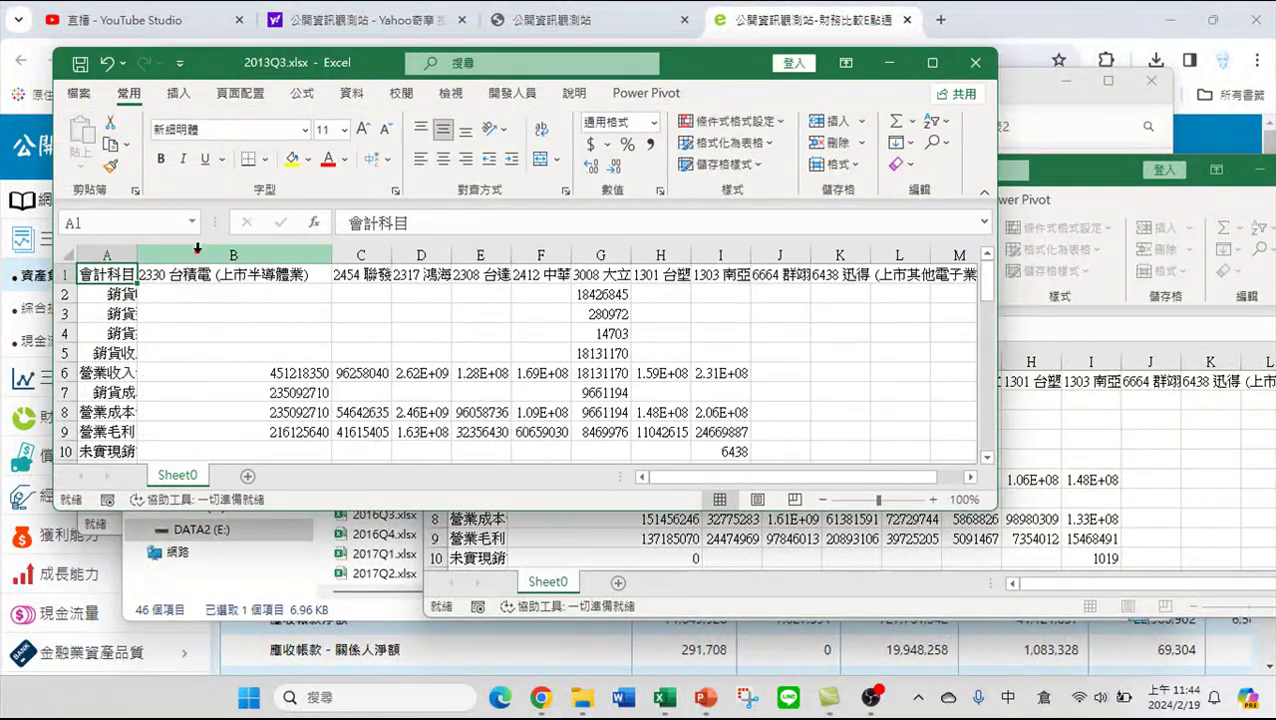
pyautogui.click(300, 372)
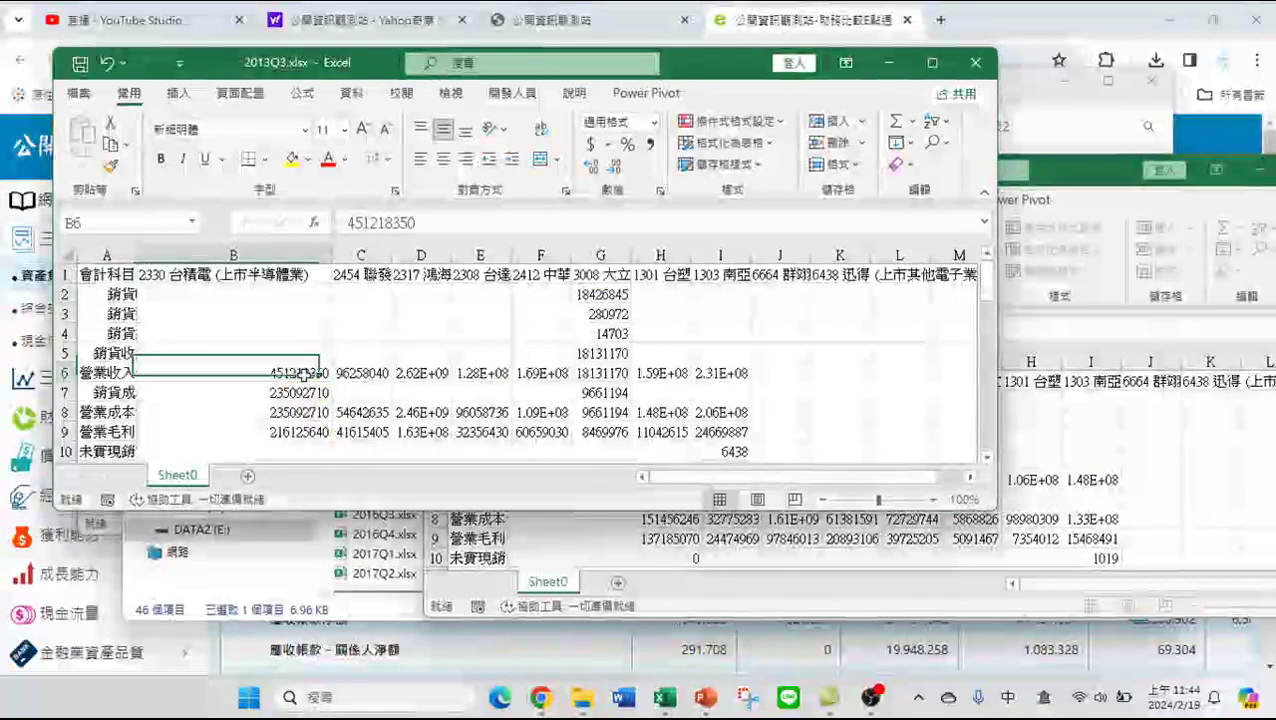
pyautogui.click(648, 143)
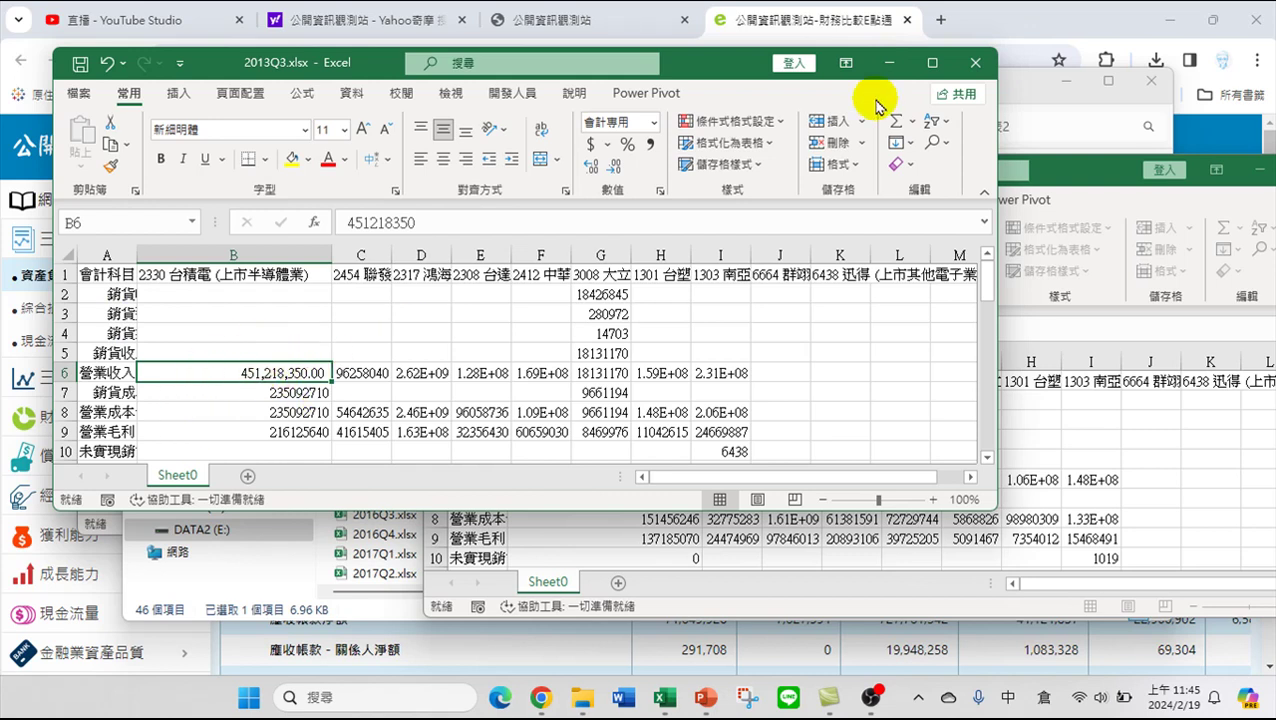
# Close 2013Q2.xlsx, 2013Q1.xlsx and 2013Q3.xlsx without saving and return to the 範例 folder in File Explorer
pyautogui.click(889, 62)
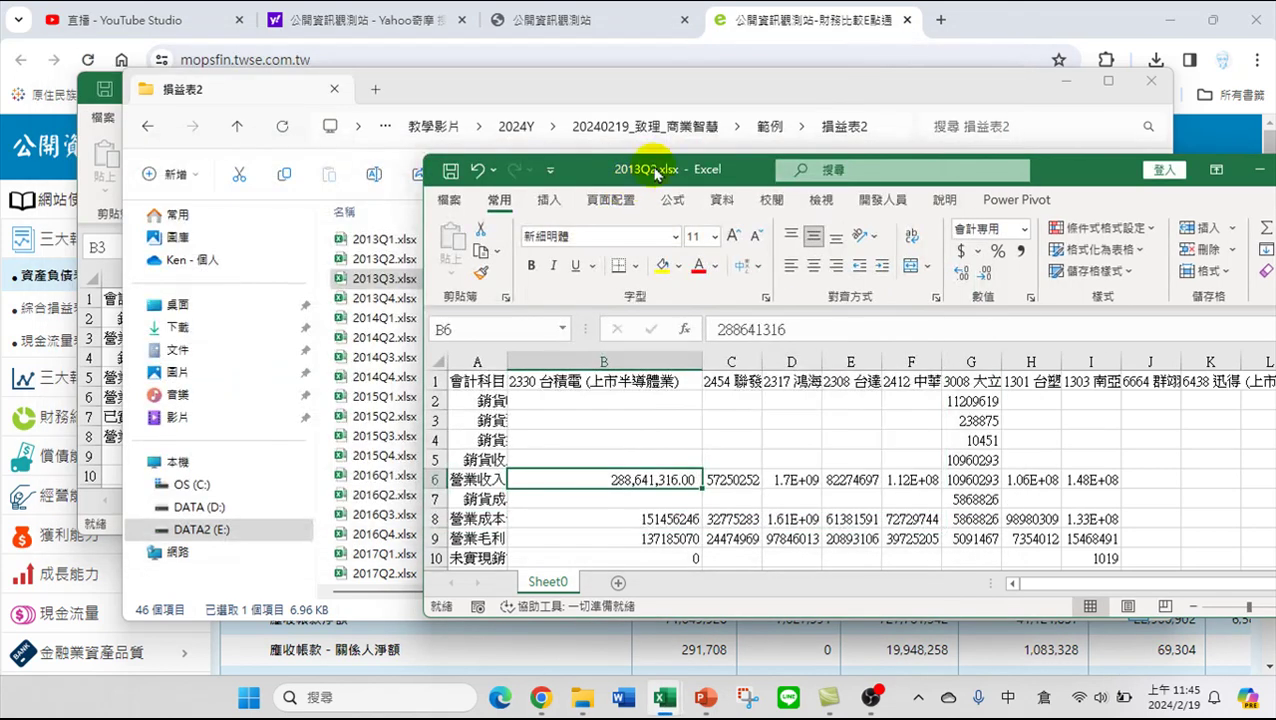
pyautogui.moveTo(1069, 174); pyautogui.dragTo(775, 185)
pyautogui.click(1052, 180)
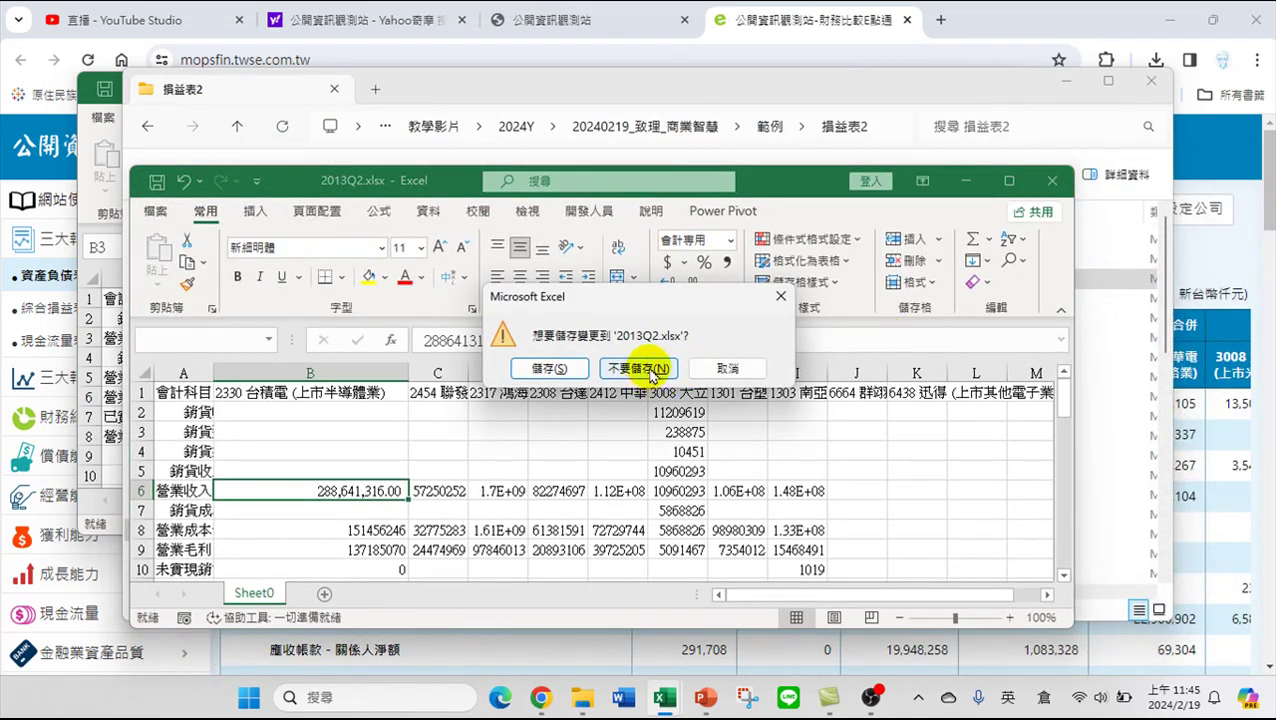
pyautogui.click(650, 370)
pyautogui.click(999, 87)
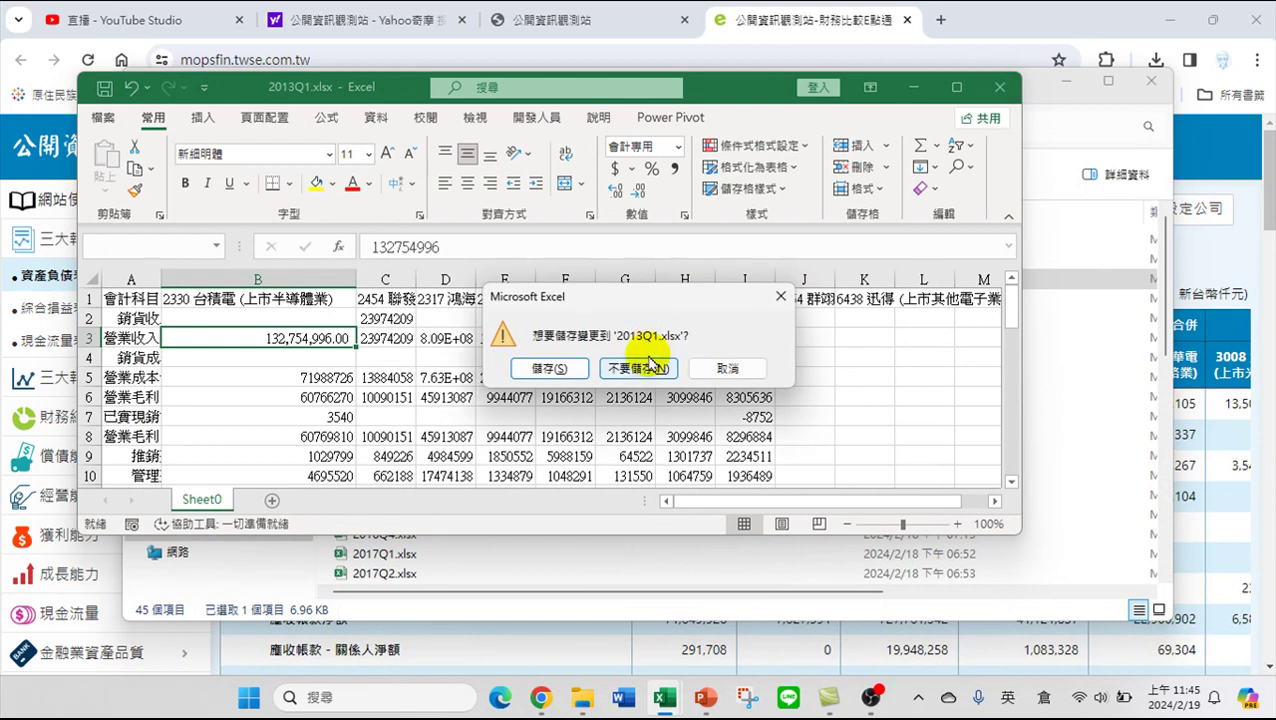
pyautogui.click(650, 367)
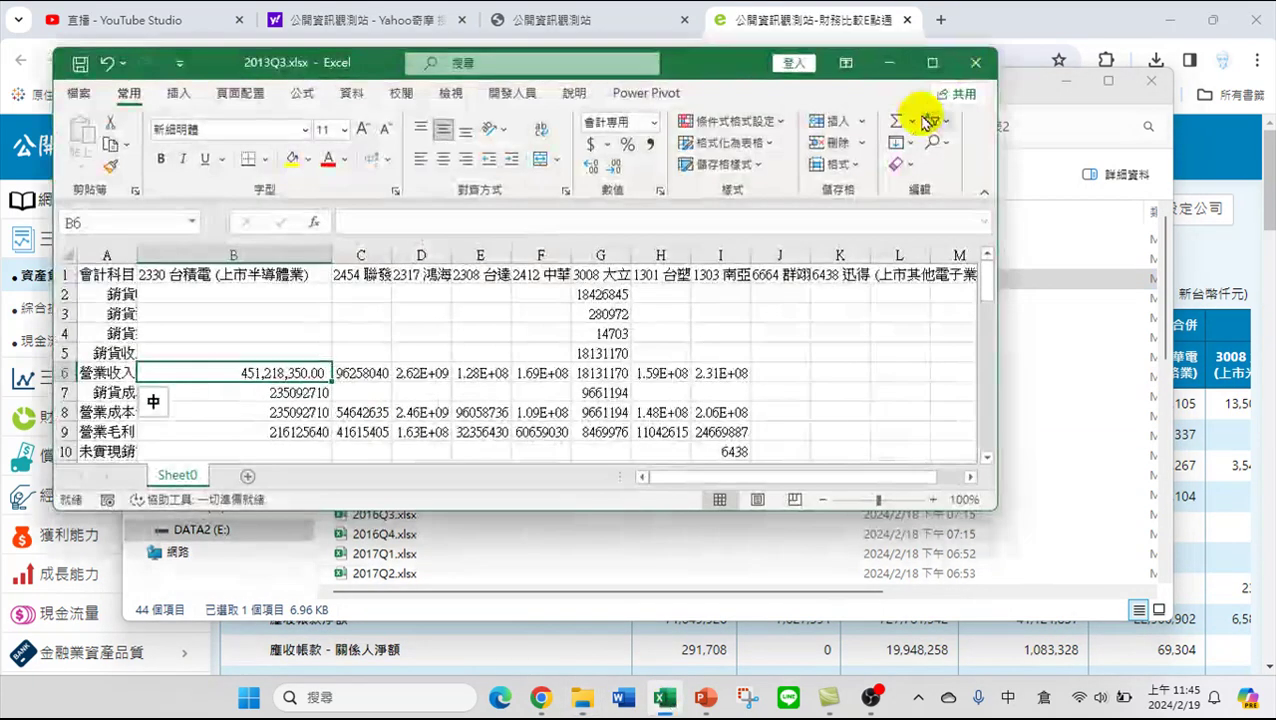
pyautogui.click(975, 62)
pyautogui.click(618, 368)
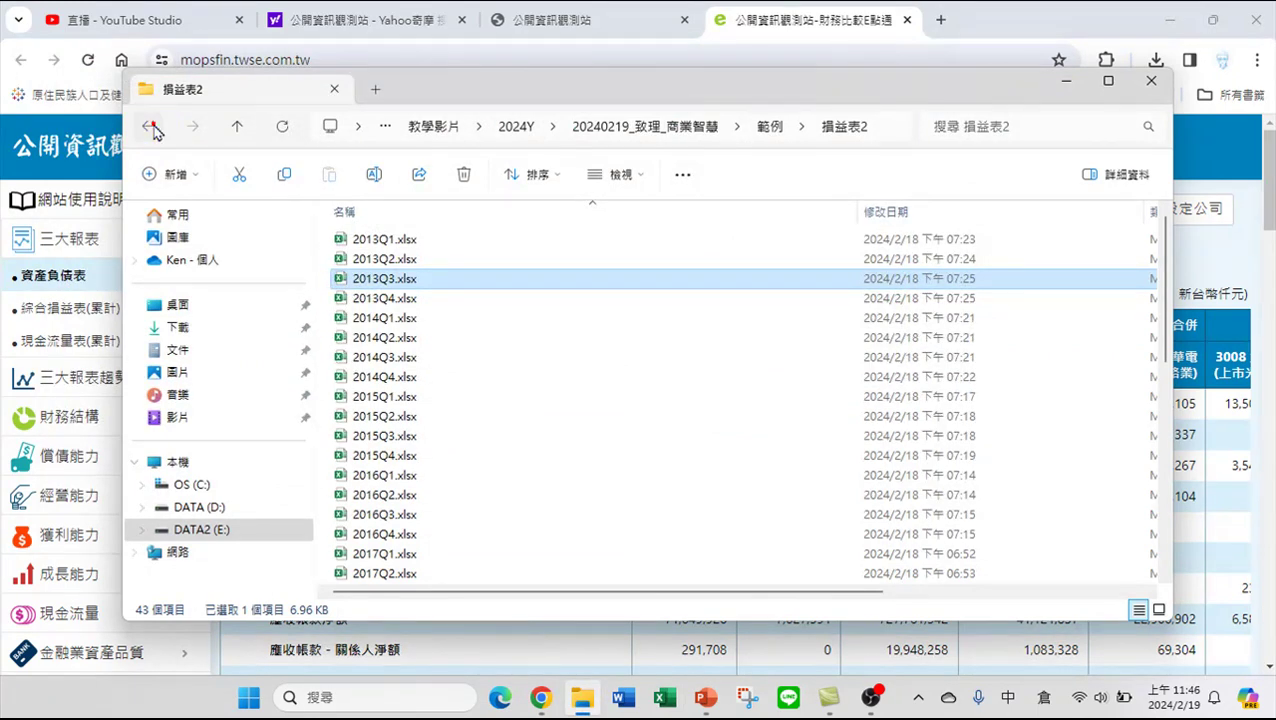
pyautogui.click(150, 127)
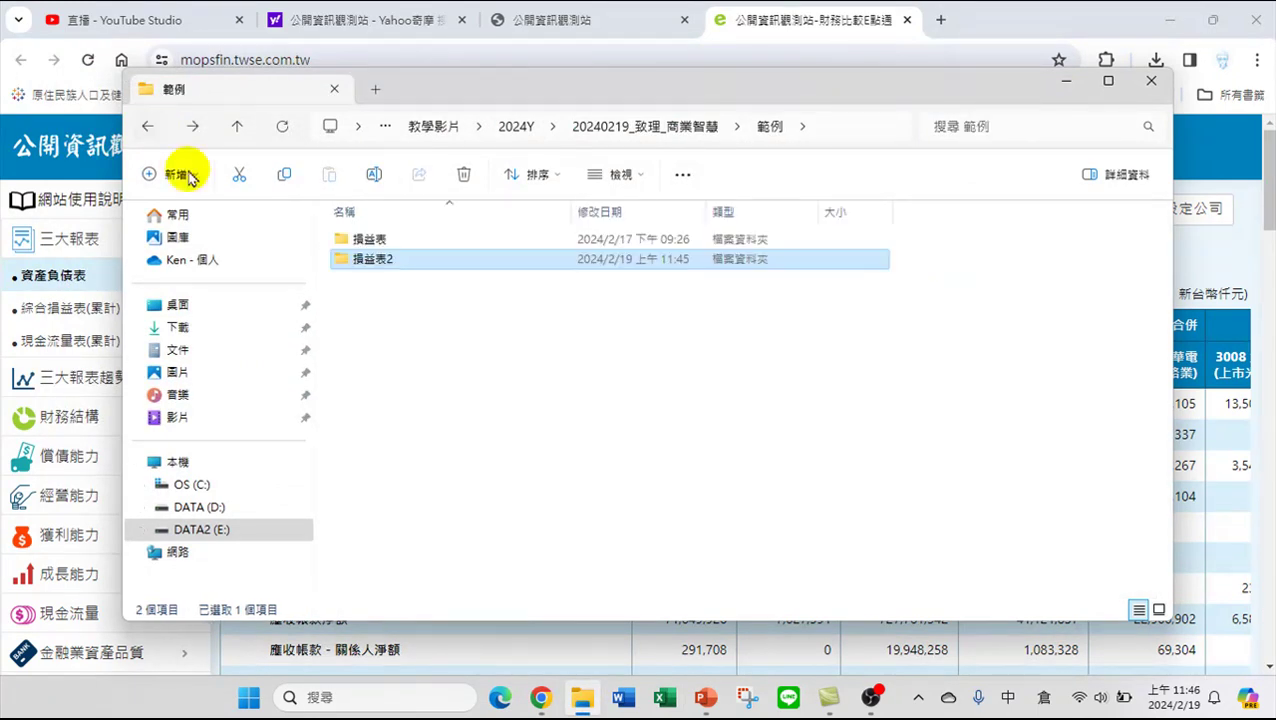
# Switch to Chrome, display the 現金流量表(累計) for 2013 第一季, and export it to Excel
pyautogui.click(1003, 17)
pyautogui.click(67, 342)
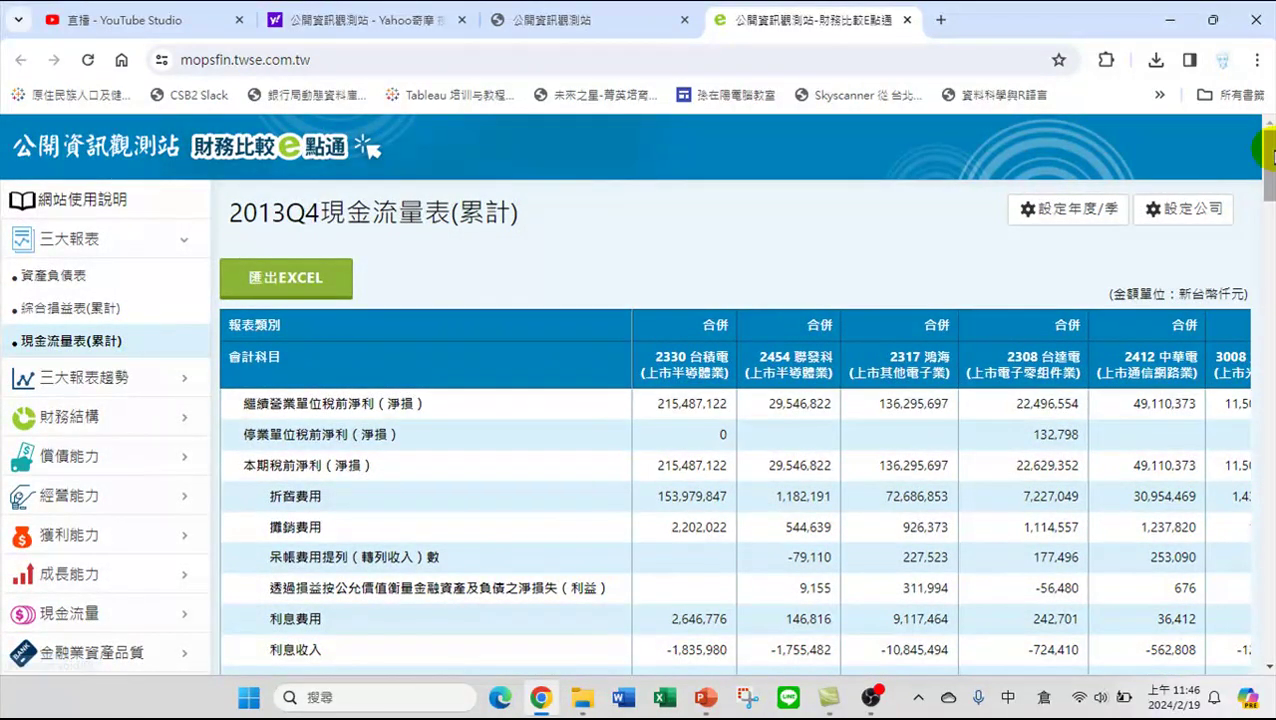
pyautogui.click(1080, 215)
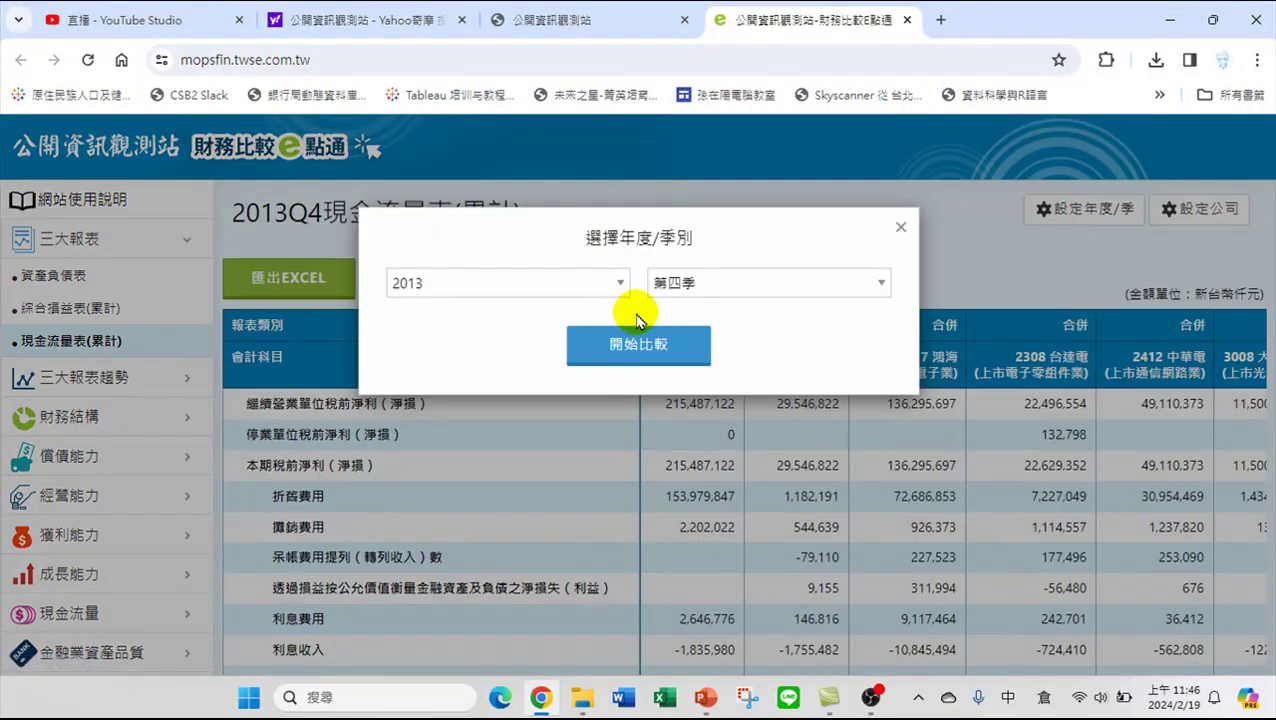
pyautogui.click(801, 282)
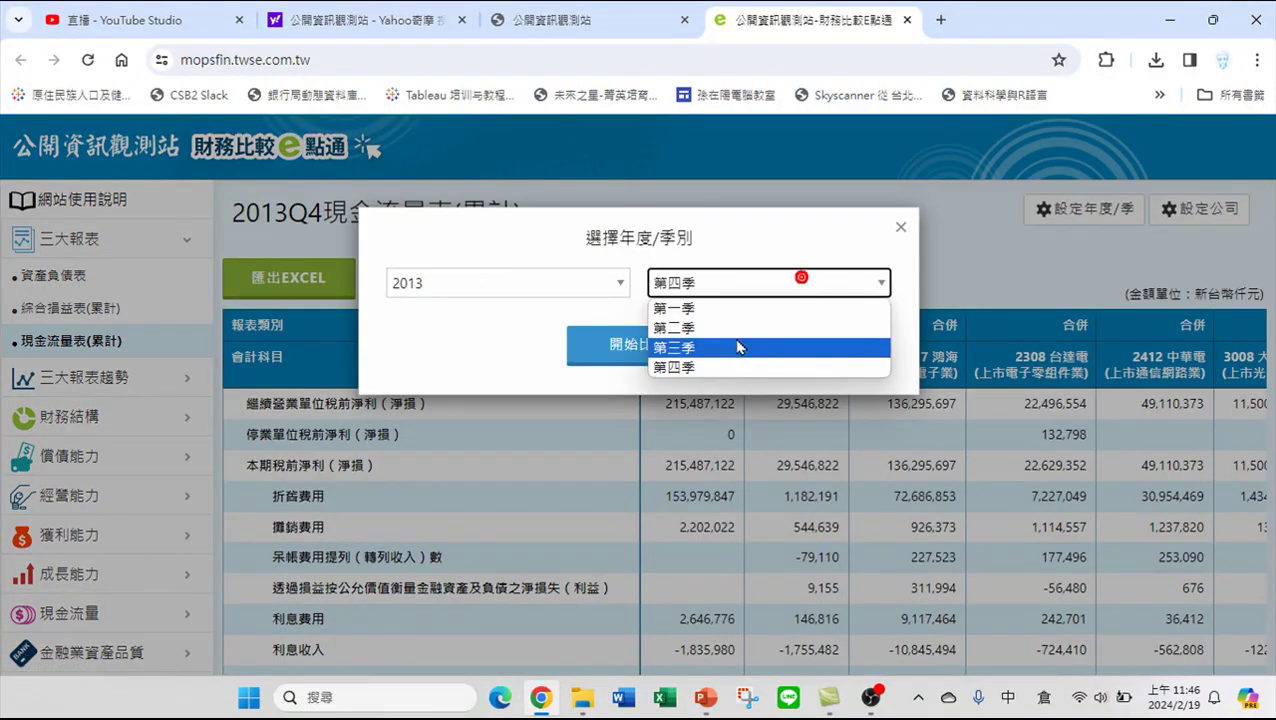
pyautogui.click(713, 300)
pyautogui.click(655, 346)
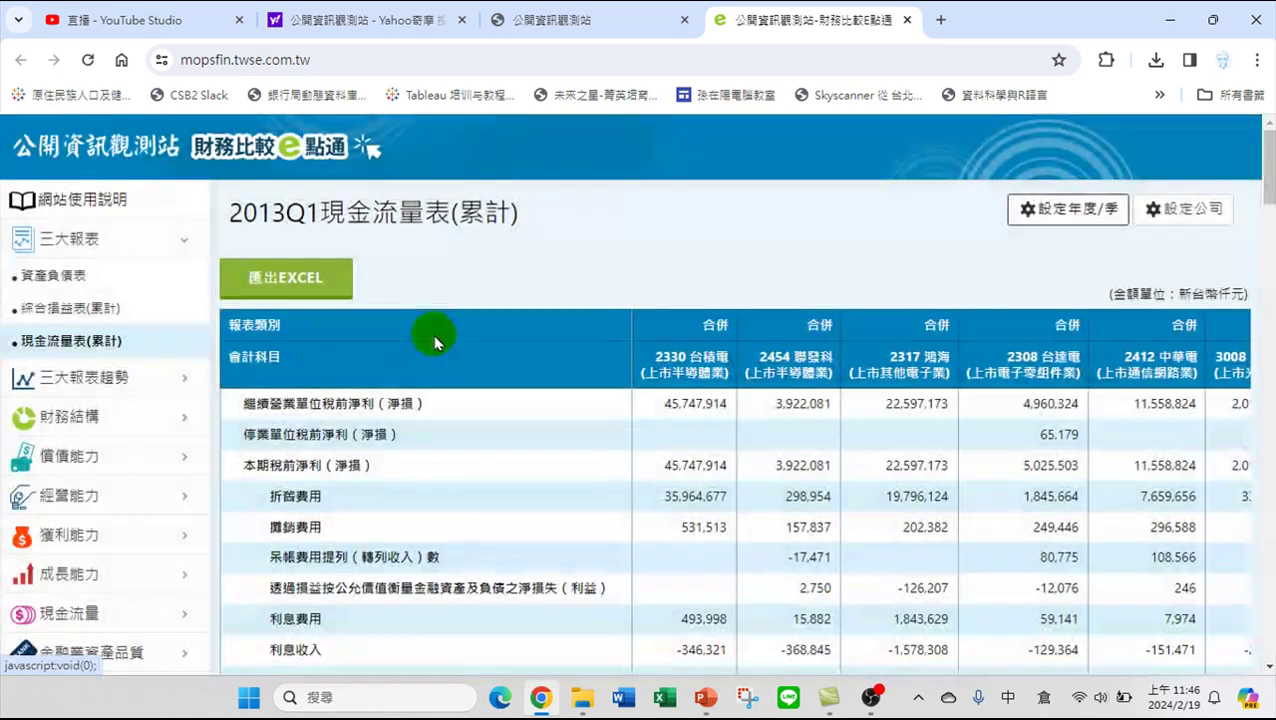
pyautogui.click(298, 280)
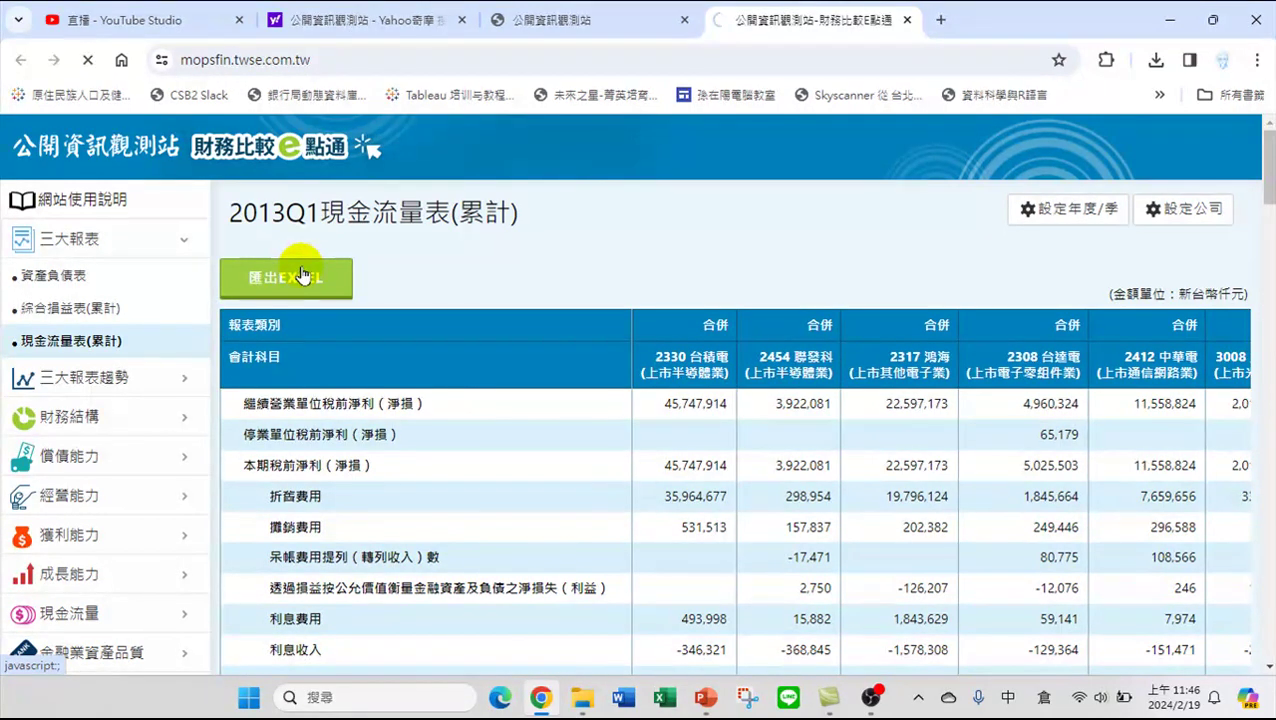
# Rename the downloaded 現金流量表.xlsx in the 下載 folder as 現2013Q1.xlsx
pyautogui.moveTo(584, 700)
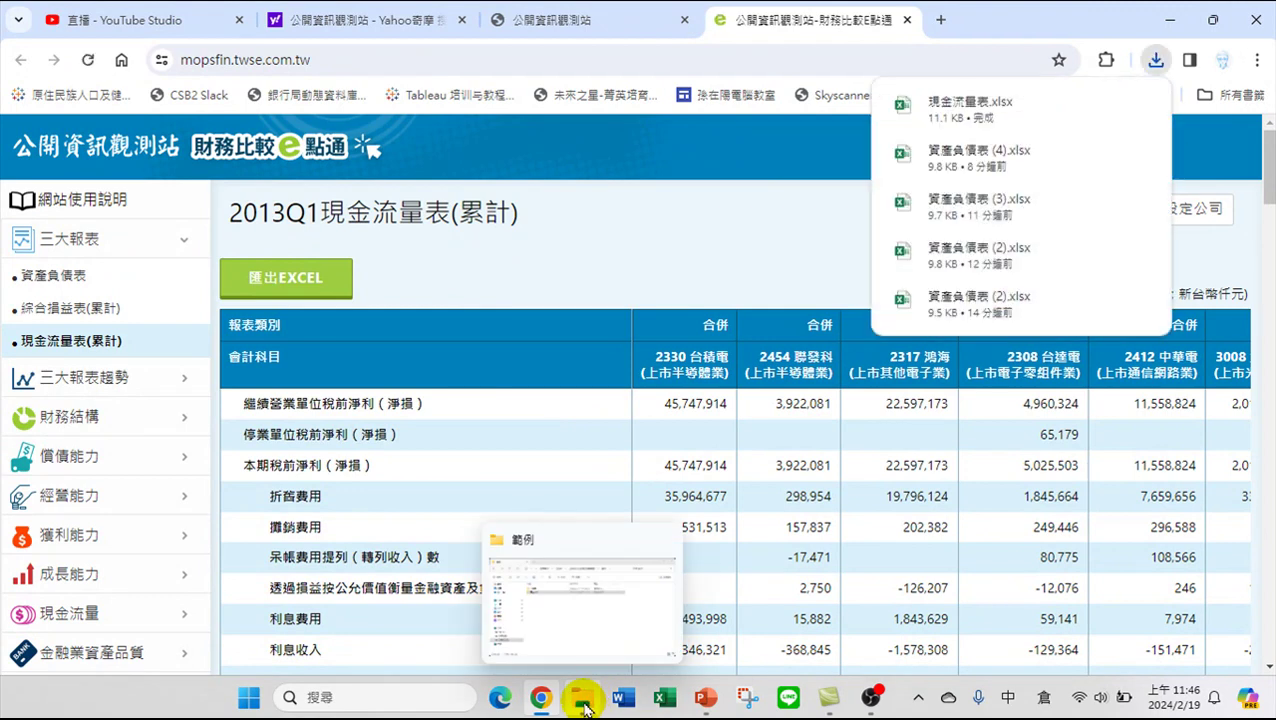
pyautogui.click(584, 706)
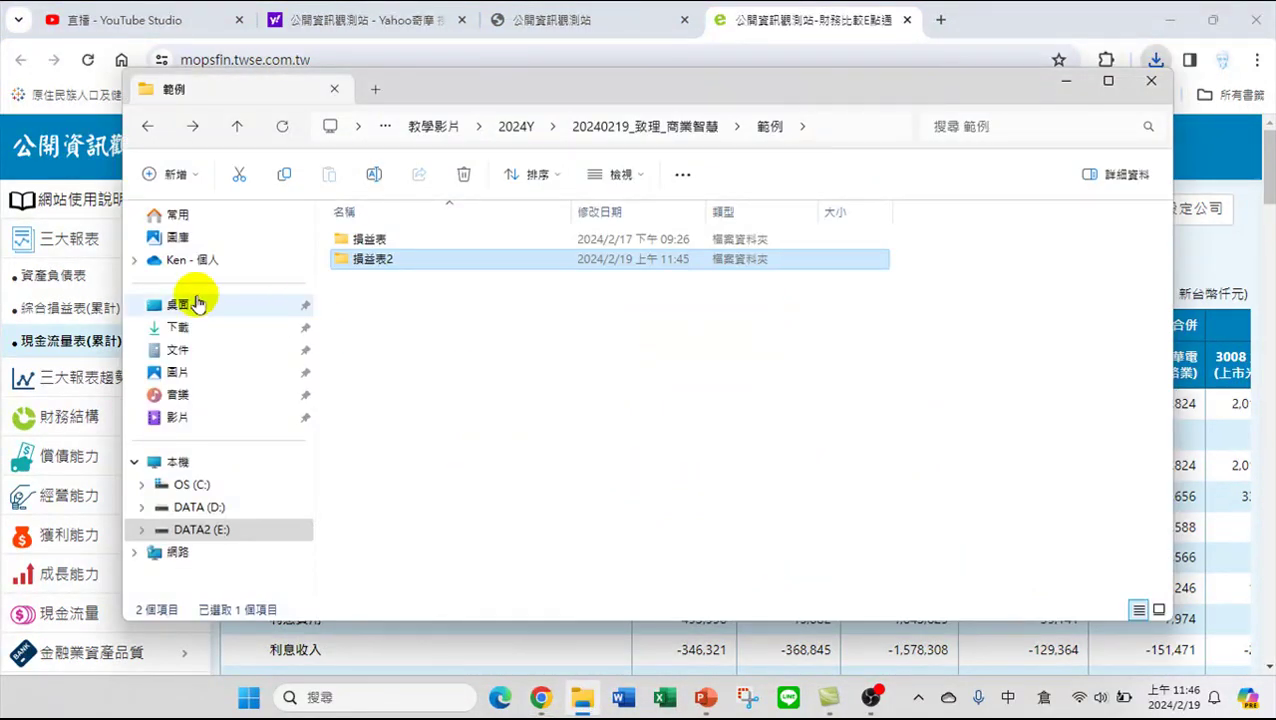
pyautogui.click(190, 337)
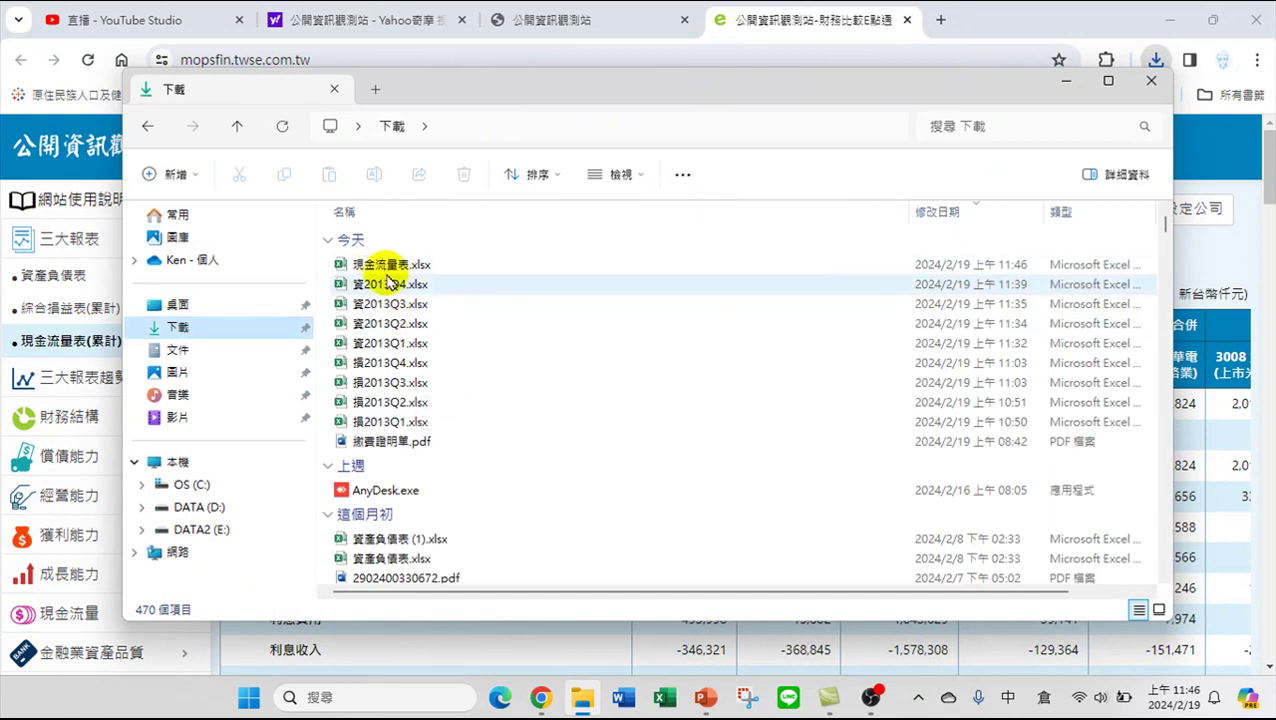
pyautogui.click(370, 266)
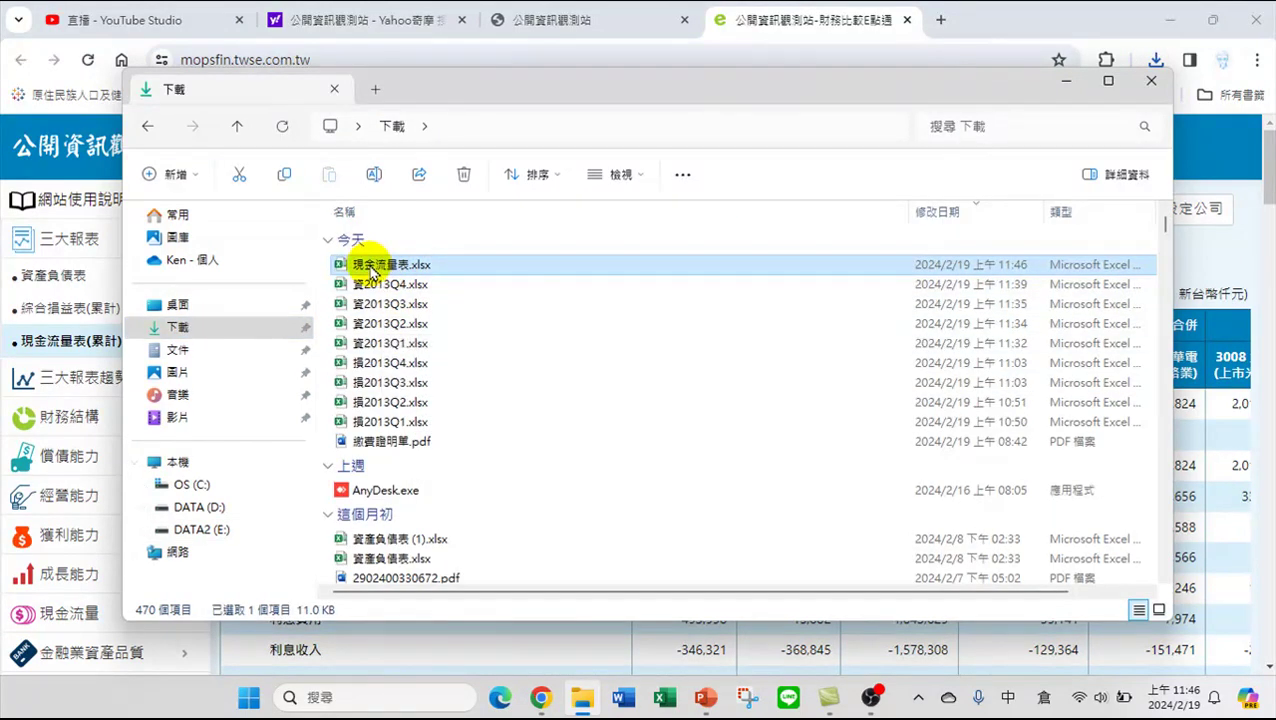
pyautogui.click(370, 266)
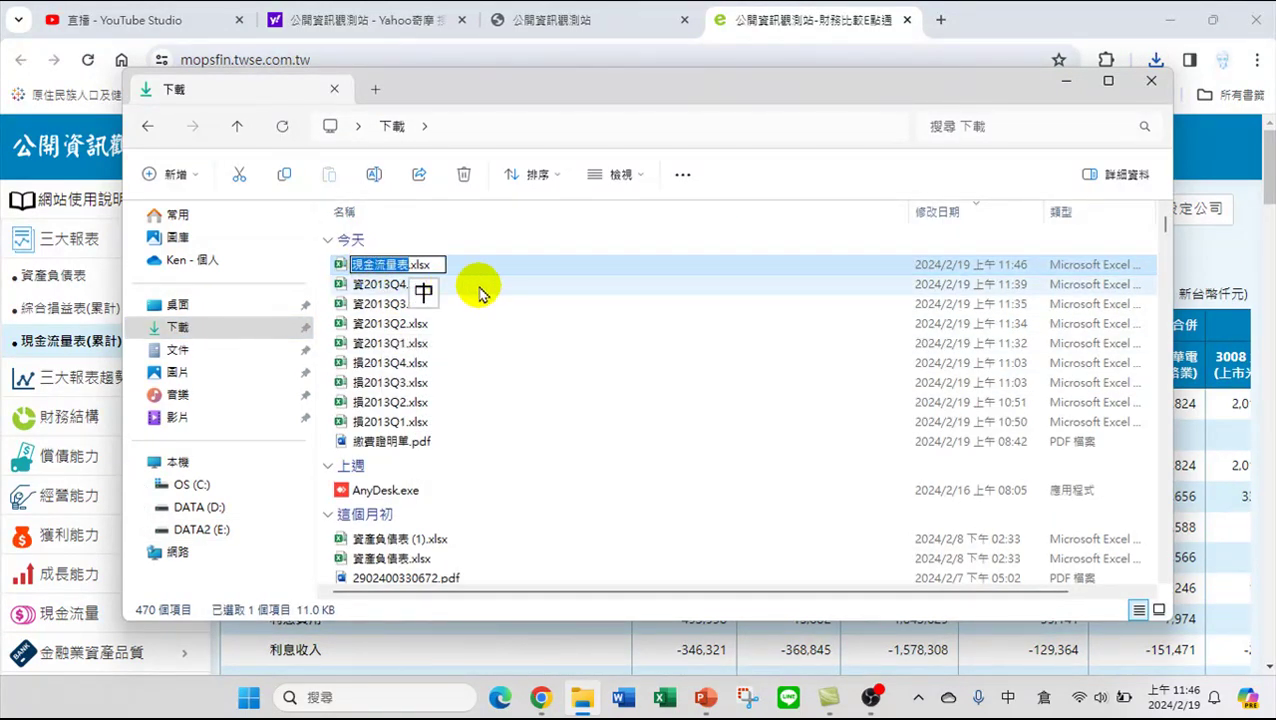
pyautogui.press('Right')
pyautogui.press('BackSpace')
pyautogui.press('BackSpace')
pyautogui.press('BackSpace')
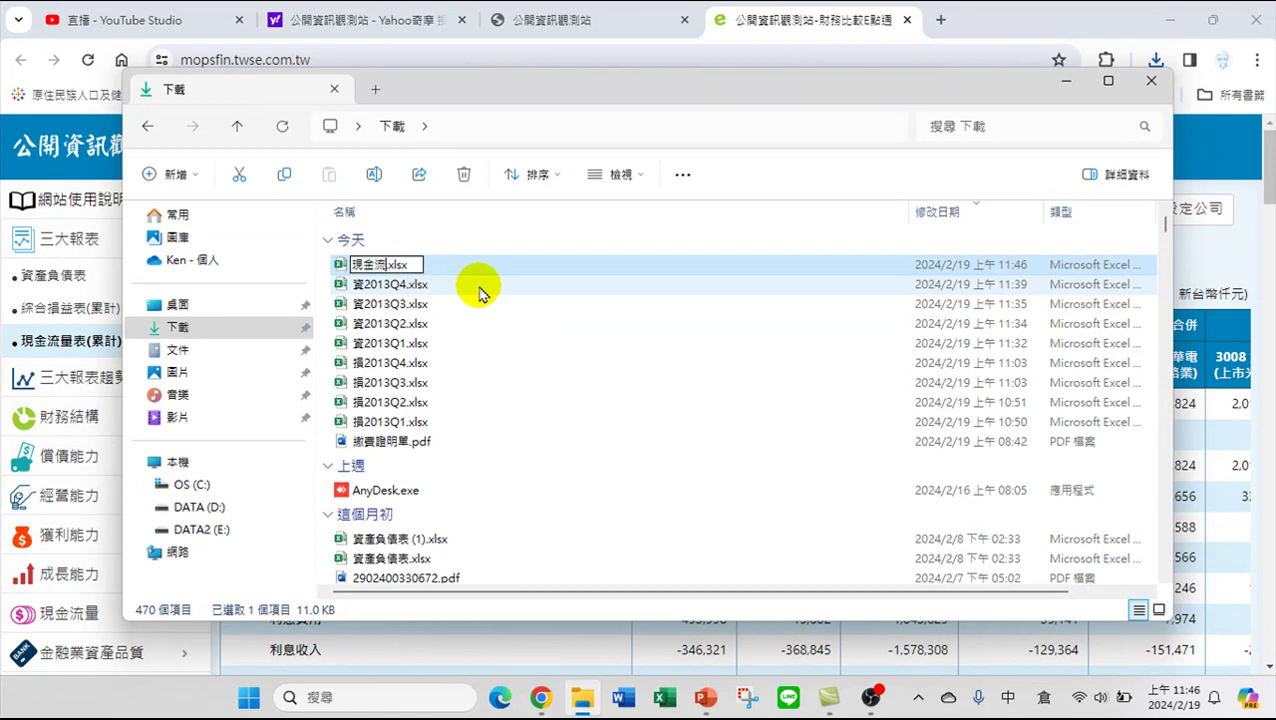
pyautogui.press('BackSpace')
pyautogui.write('2013Q1')
pyautogui.press('Return')
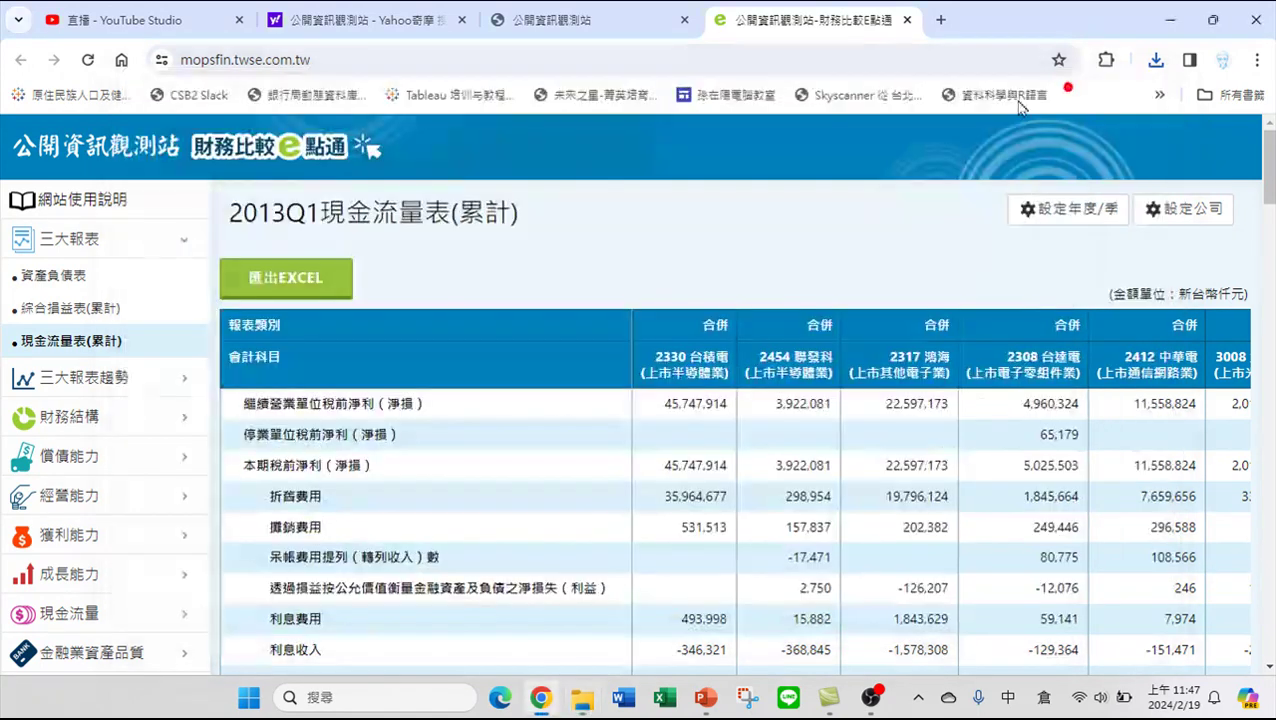
# Return to the 2013Q1現金流量表(累計) page and look through all its rows and company columns
pyautogui.click(1066, 81)
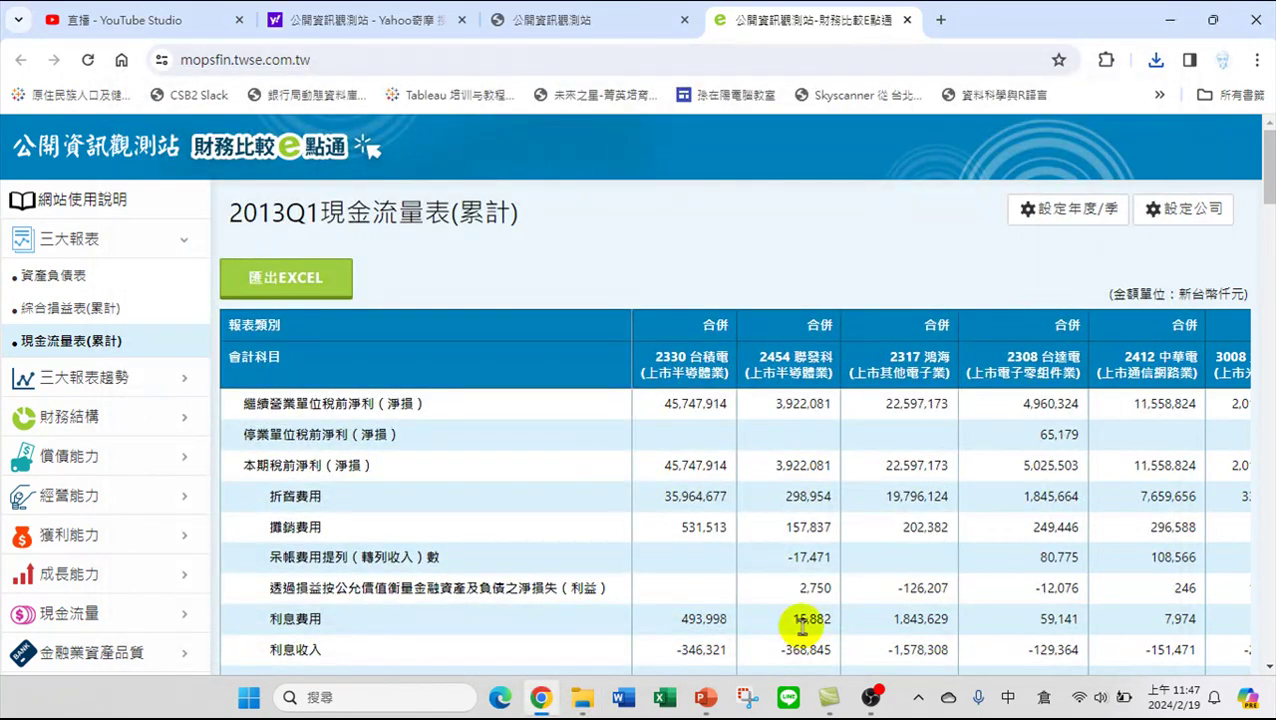
pyautogui.scroll(-15, 735, 400)
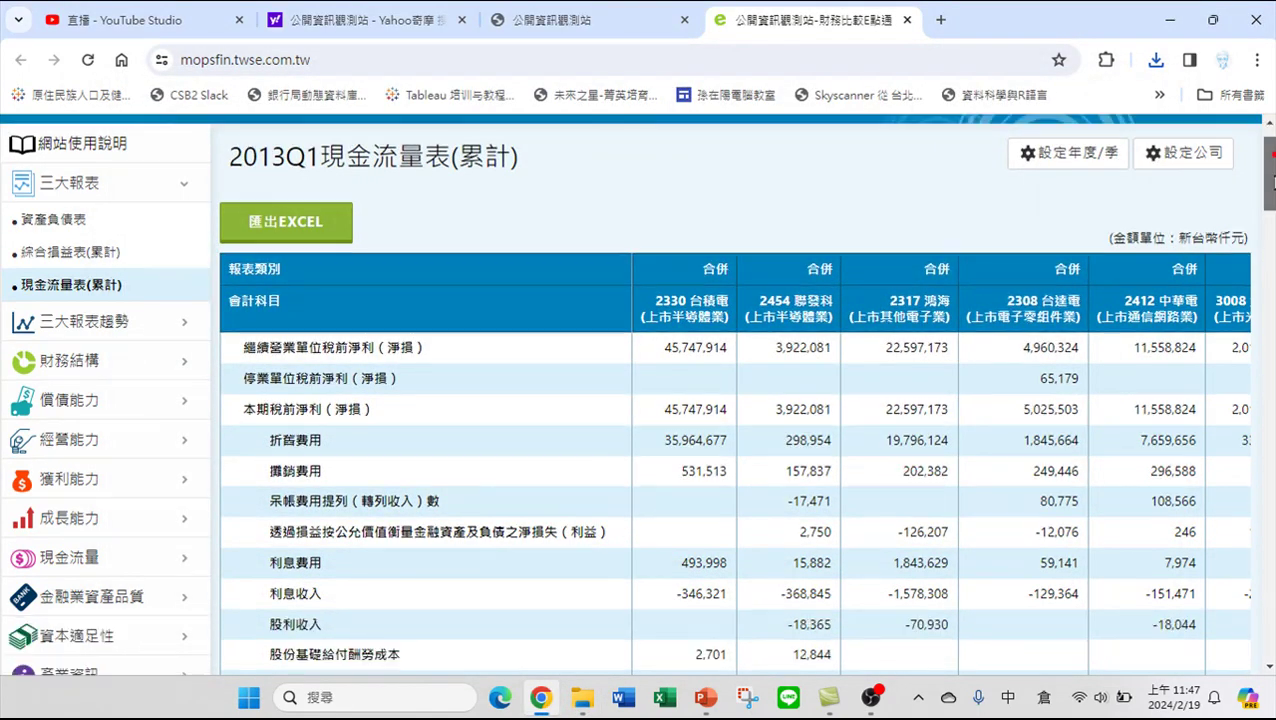
pyautogui.scroll(-5, 735, 400)
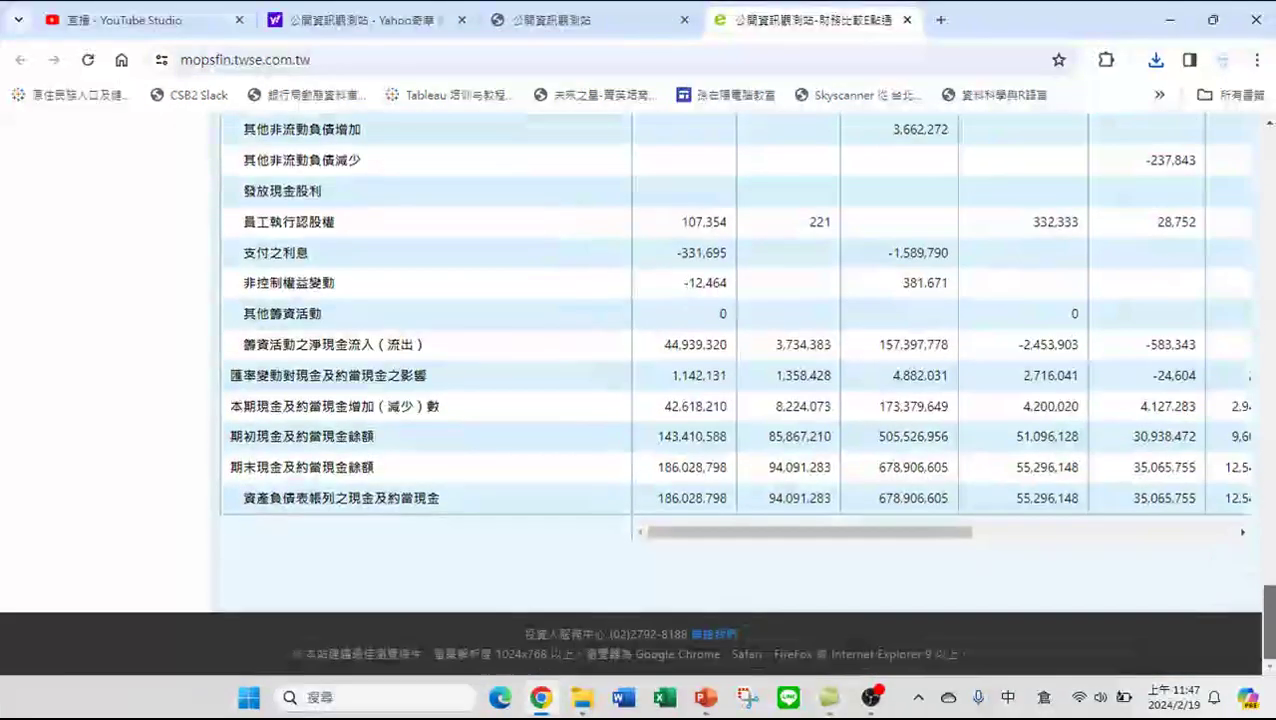
pyautogui.moveTo(960, 532); pyautogui.dragTo(1232, 575)
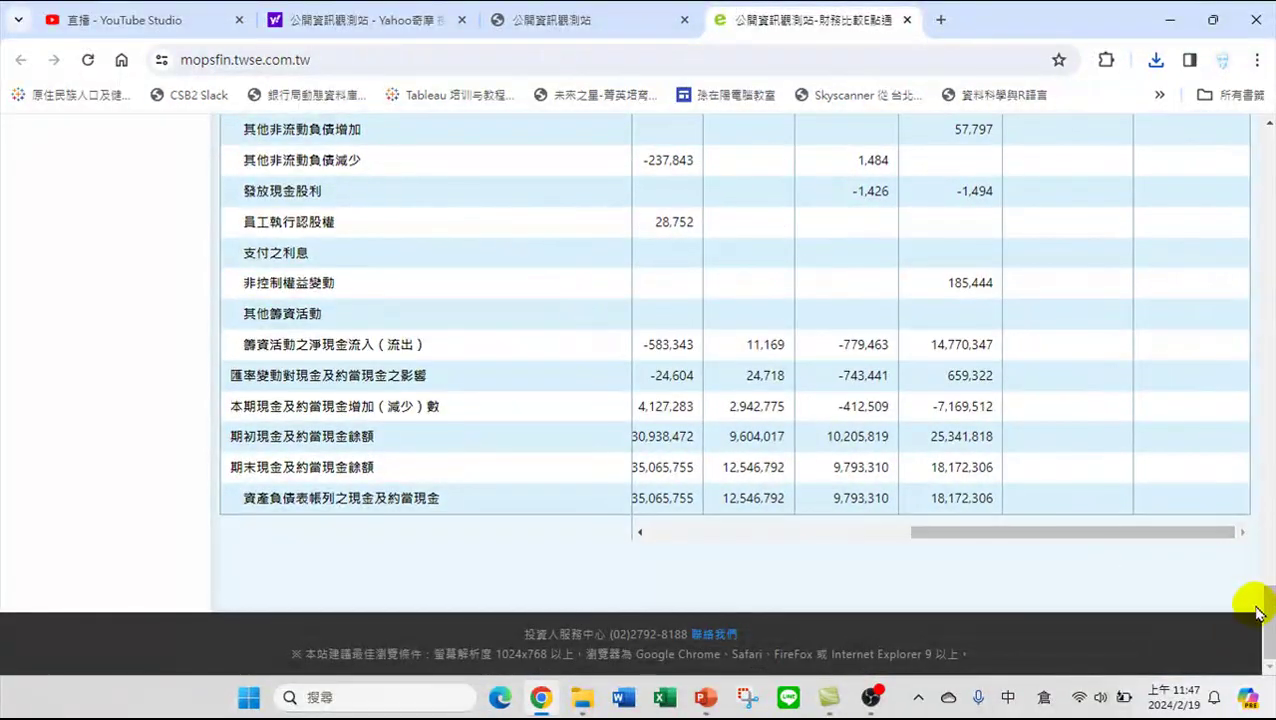
pyautogui.moveTo(1268, 620); pyautogui.dragTo(1268, 150)
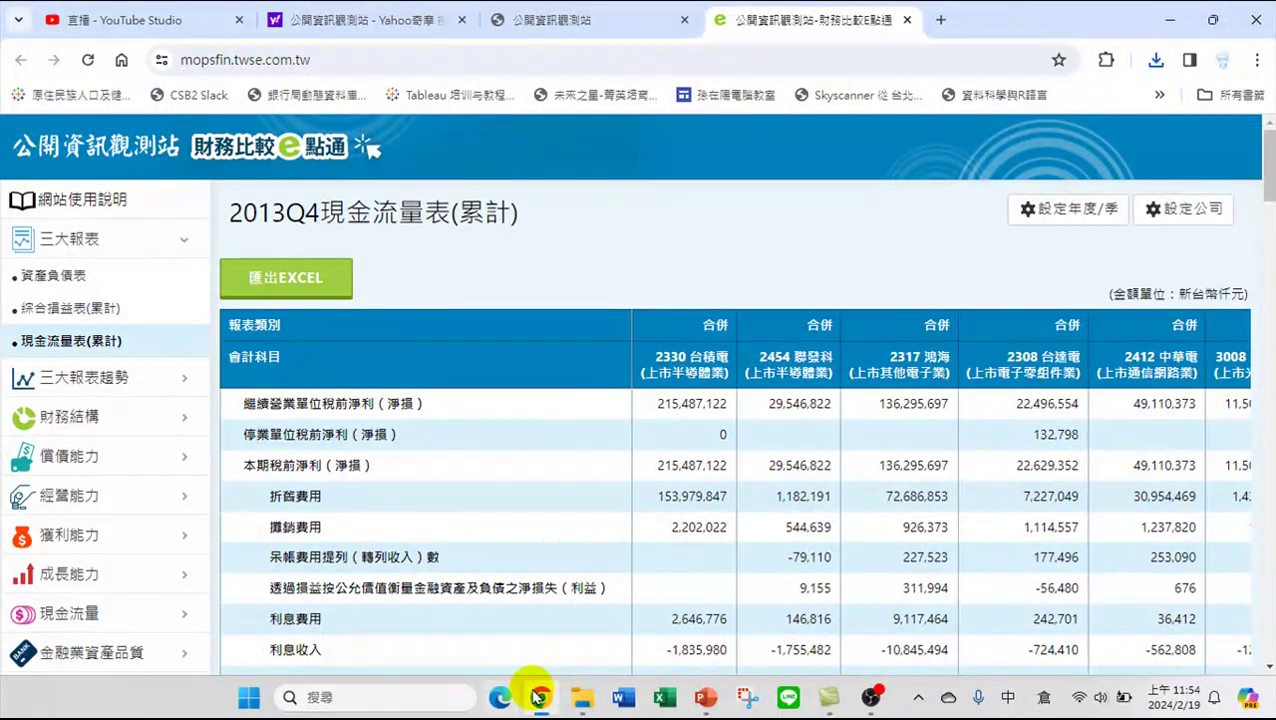
# Switch to the 下載 folder in File Explorer and rename 現金流量表.xlsx as 現2013Q2.xlsx
pyautogui.click(582, 697)
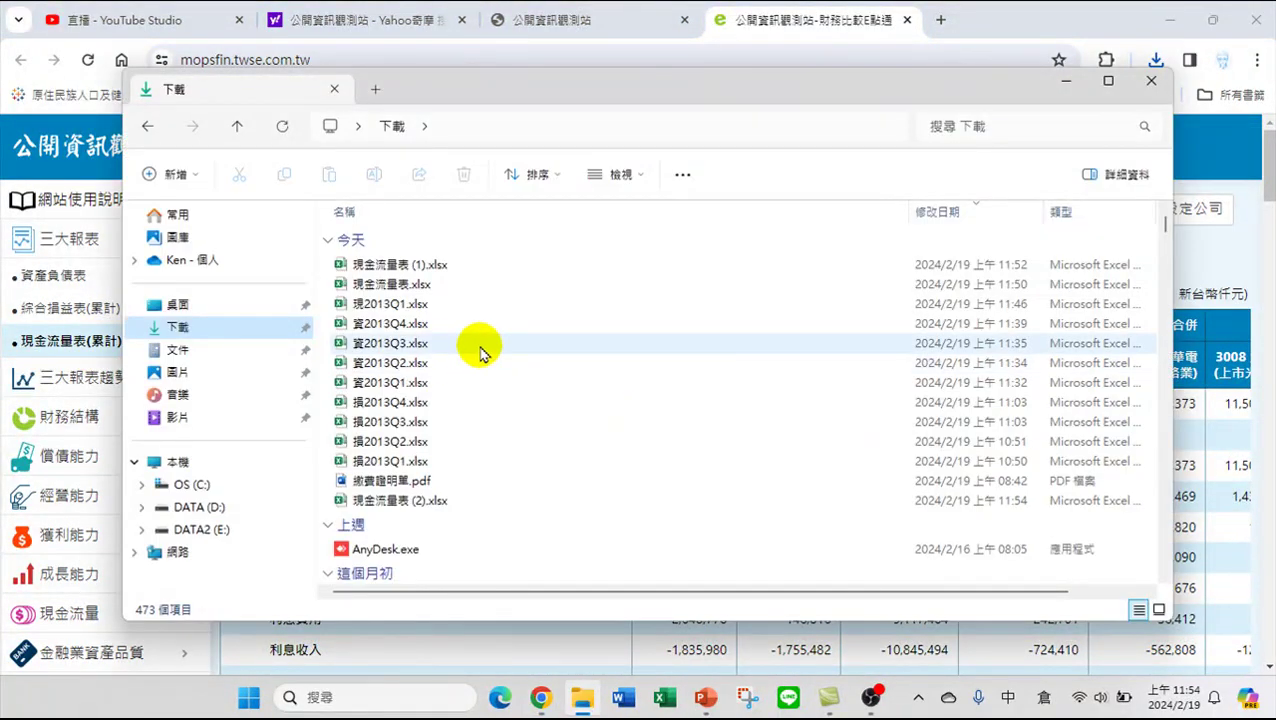
pyautogui.click(370, 288)
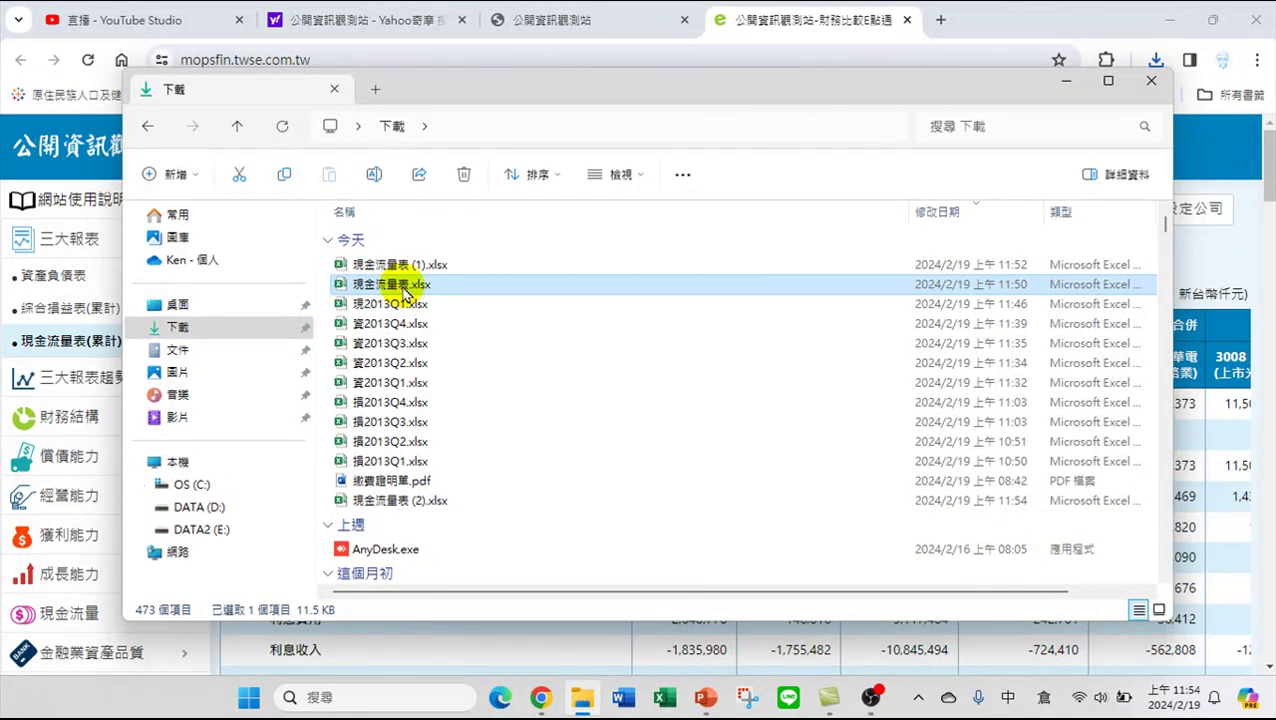
pyautogui.click(404, 288)
pyautogui.press('Right')
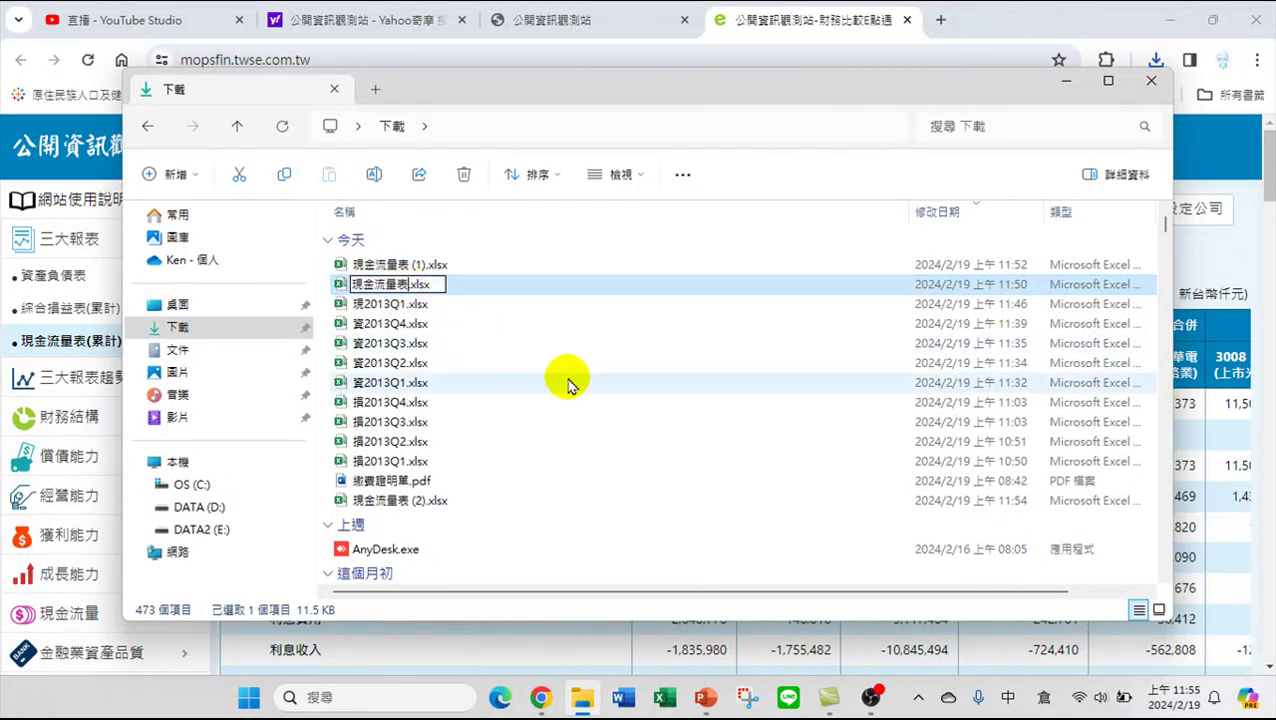
pyautogui.press('BackSpace')
pyautogui.press('BackSpace')
pyautogui.press('BackSpace')
pyautogui.press('BackSpace')
pyautogui.write('2013Q2')
pyautogui.press('Return')
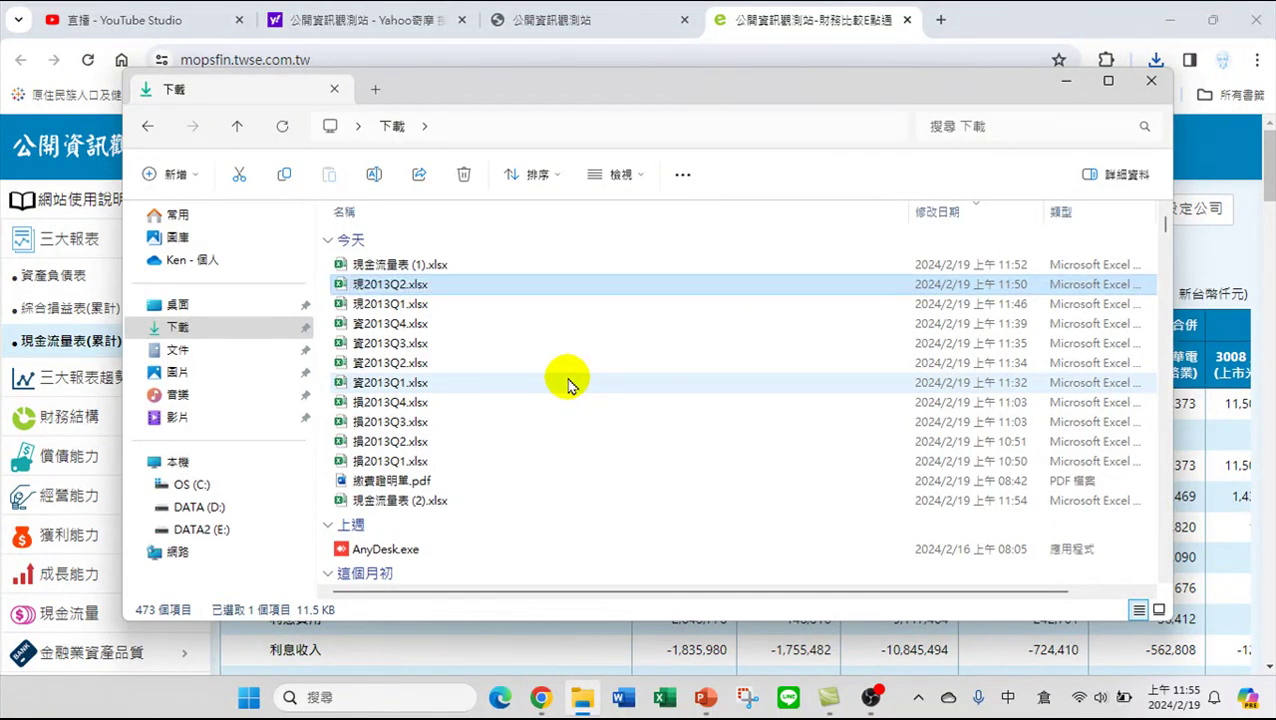
# Rename 現金流量表 (1).xlsx in the 下載 folder as 現2013Q3.xlsx
pyautogui.click(395, 271)
pyautogui.click(388, 268)
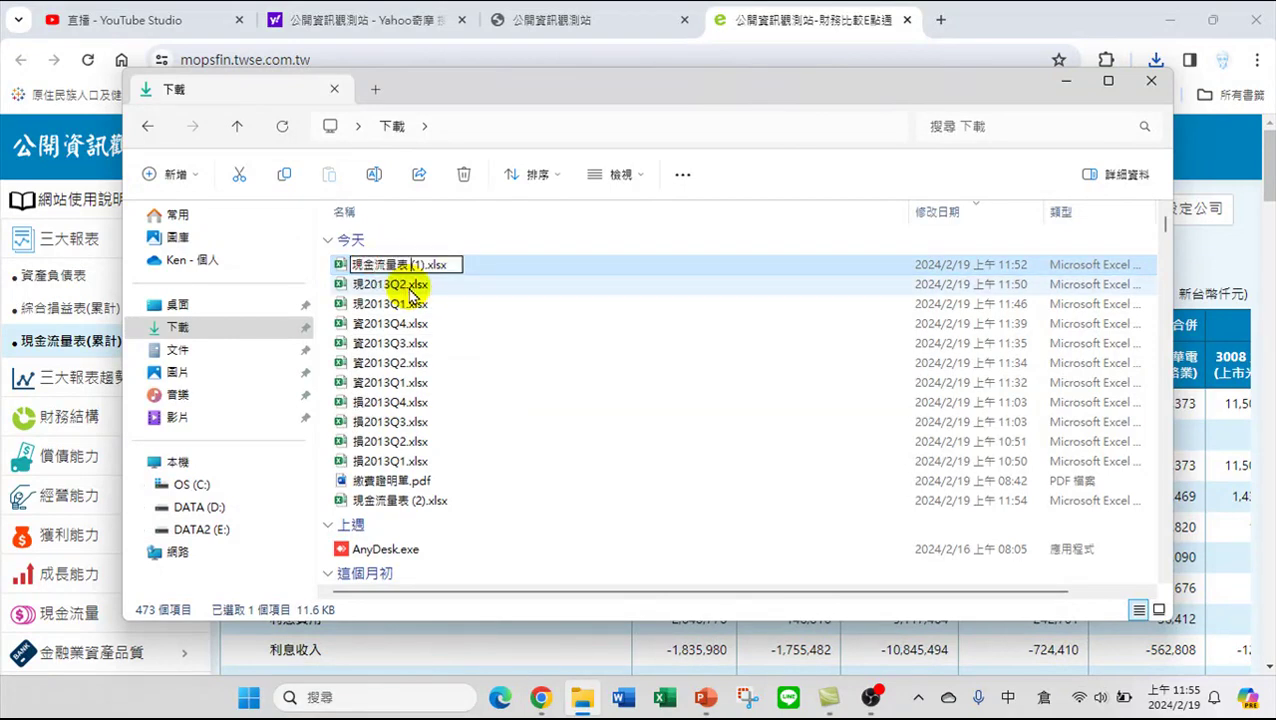
pyautogui.press('BackSpace')
pyautogui.press('BackSpace')
pyautogui.press('BackSpace')
pyautogui.press('BackSpace')
pyautogui.press('BackSpace')
pyautogui.press('BackSpace')
pyautogui.press('BackSpace')
pyautogui.press('BackSpace')
pyautogui.write('2013Q3')
pyautogui.press('Return')
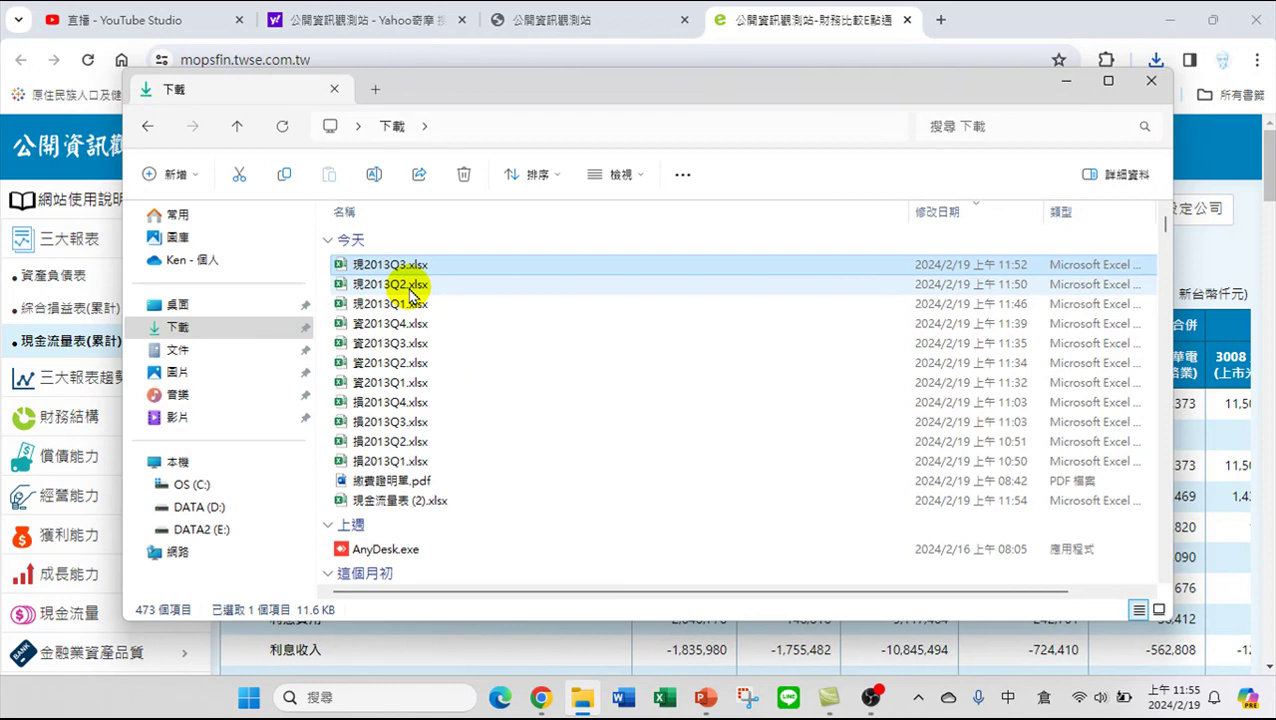
# Rename 現金流量表 (2).xlsx in the 下載 folder as 現2013Q4.xlsx
pyautogui.click(402, 504)
pyautogui.click(393, 510)
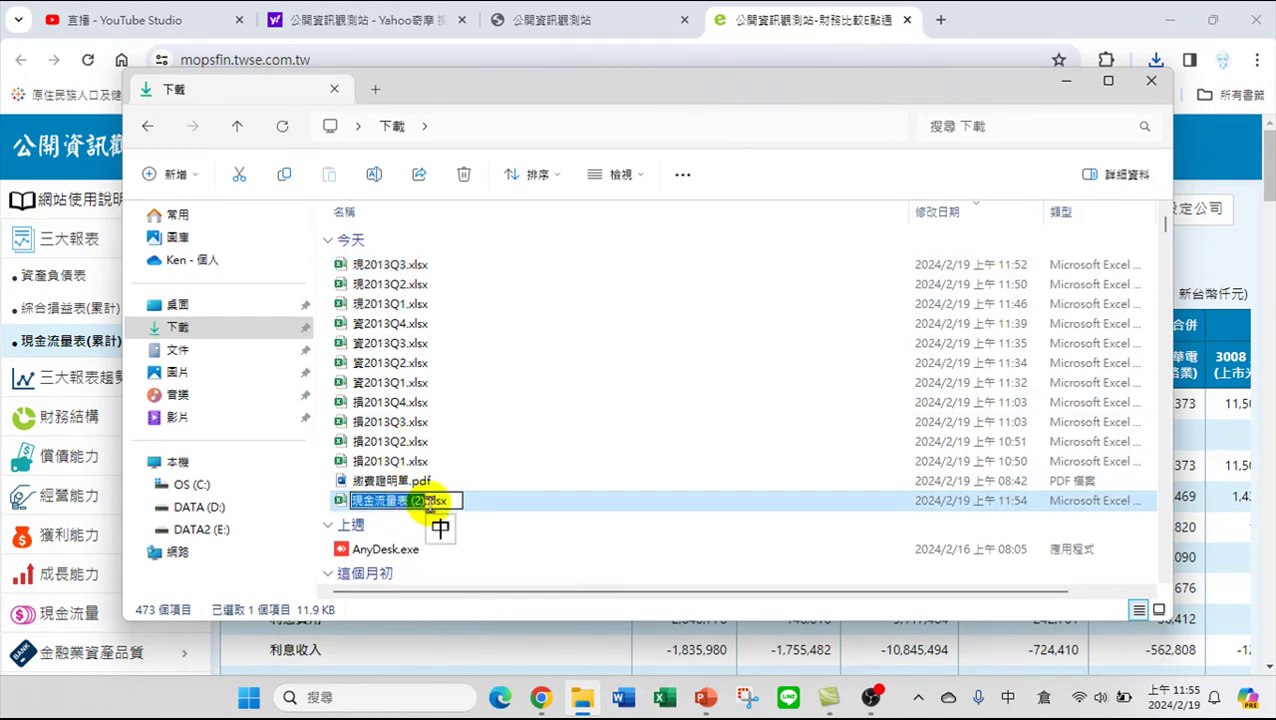
pyautogui.click(424, 502)
pyautogui.press('BackSpace')
pyautogui.press('BackSpace')
pyautogui.press('BackSpace')
pyautogui.press('BackSpace')
pyautogui.press('BackSpace')
pyautogui.press('BackSpace')
pyautogui.press('BackSpace')
pyautogui.press('BackSpace')
pyautogui.write('2013')
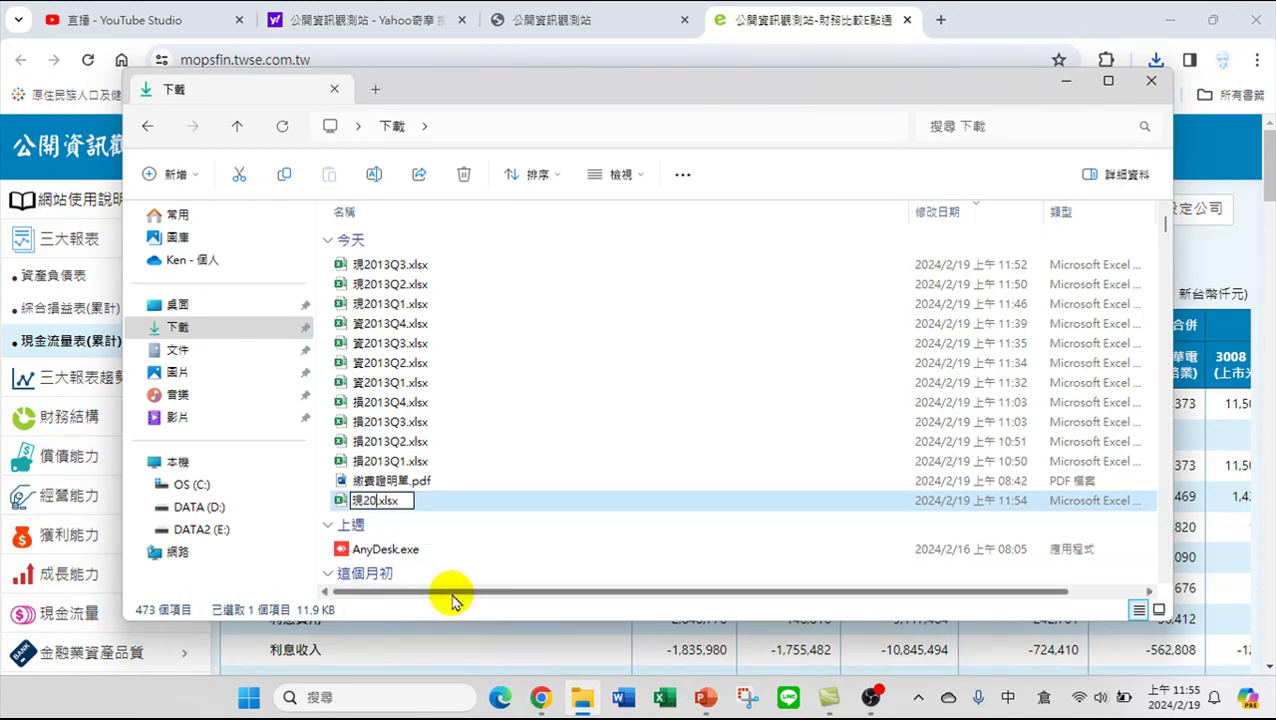
pyautogui.write('Q4')
pyautogui.press('Return')
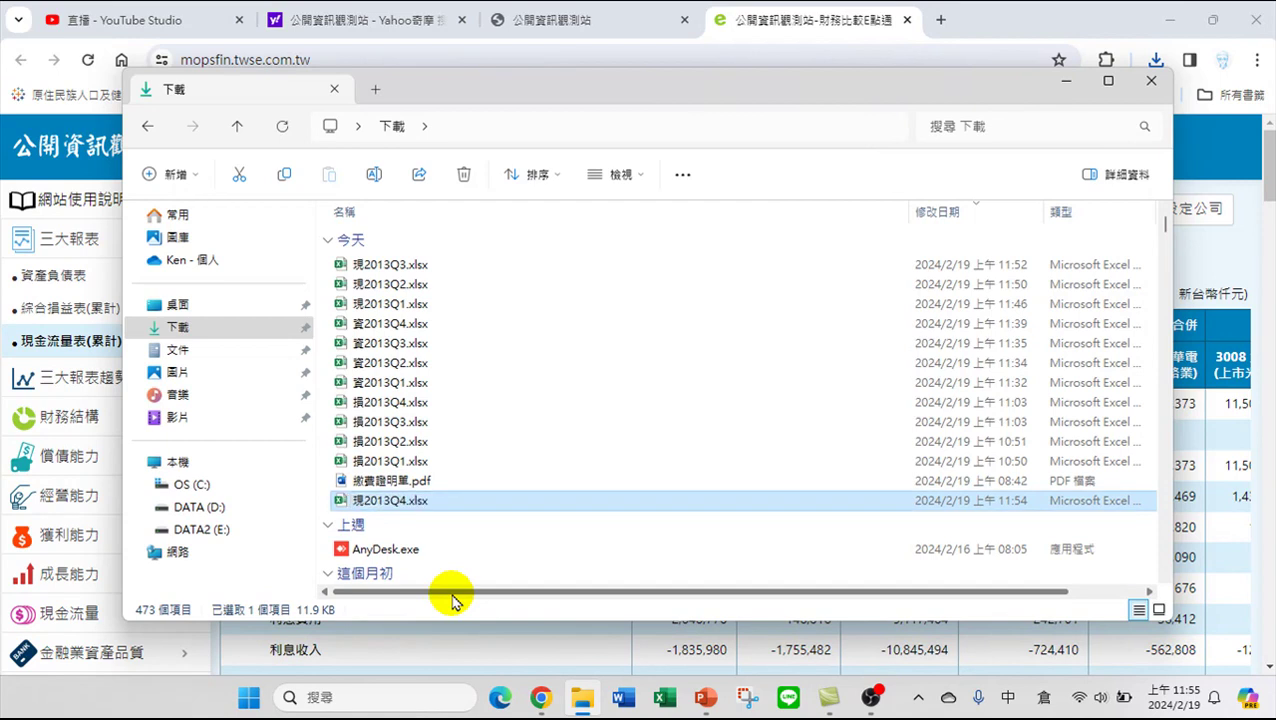